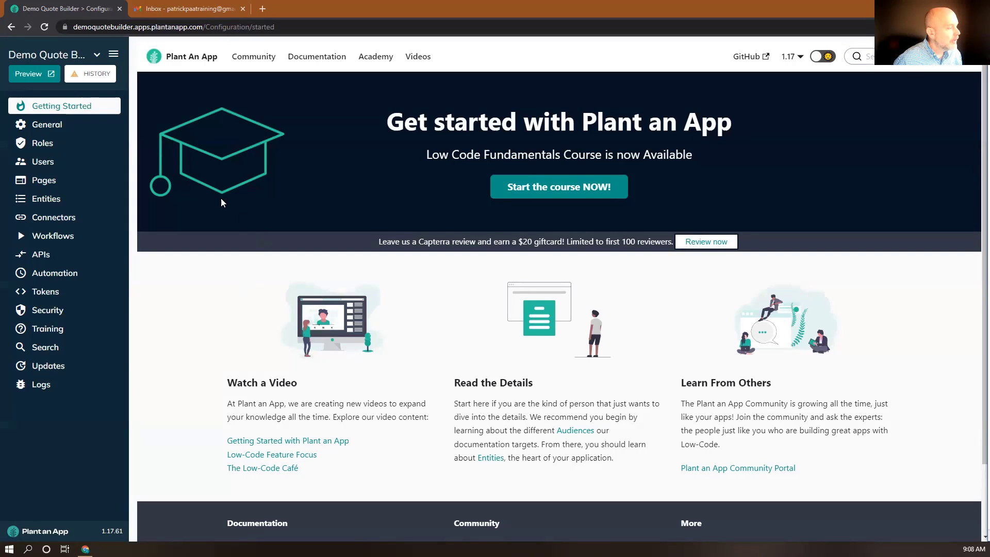
Step: Create a new Default-namespace entity named Client with the plural name Clients
left_click(57, 200)
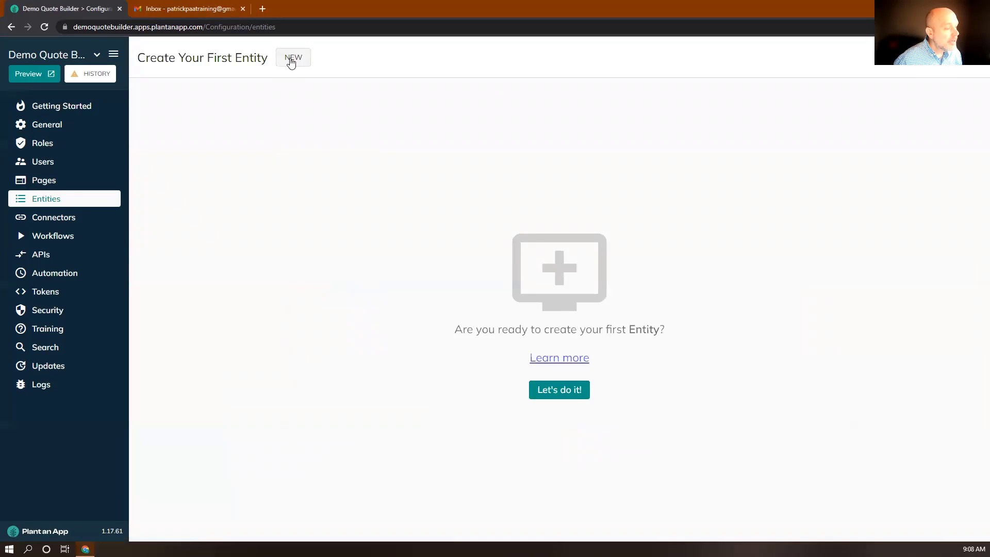
left_click(291, 60)
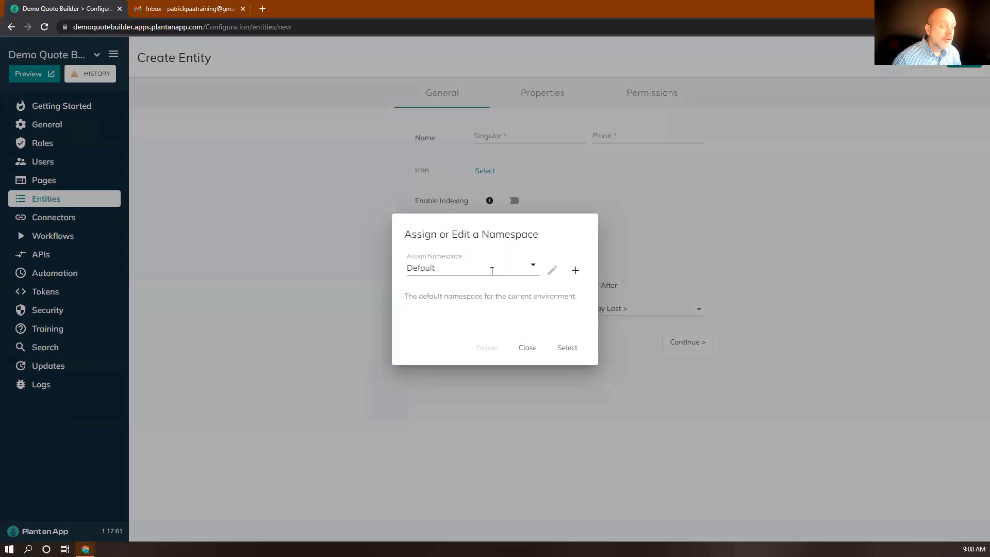
left_click(566, 349)
left_click(494, 136)
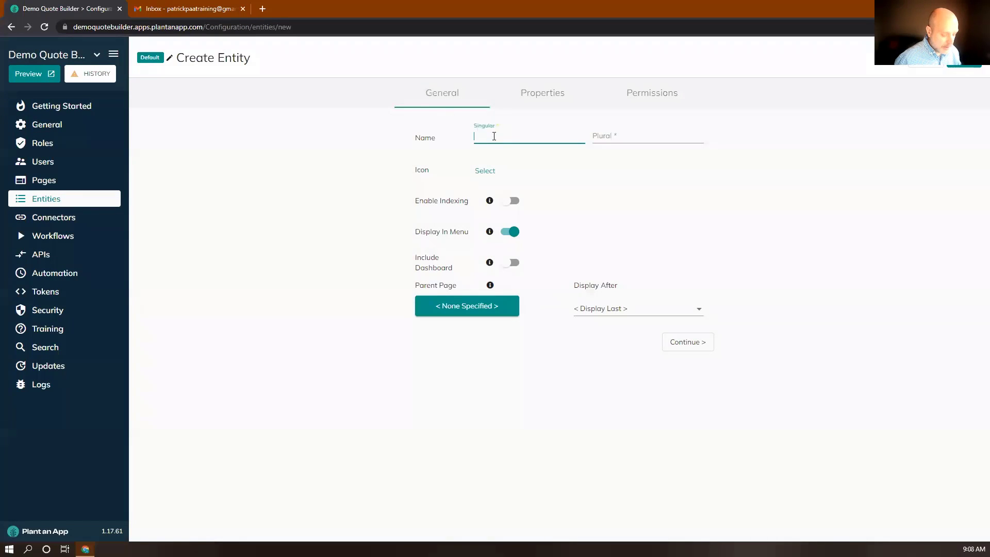
type("Client")
key("Tab")
type("Clients")
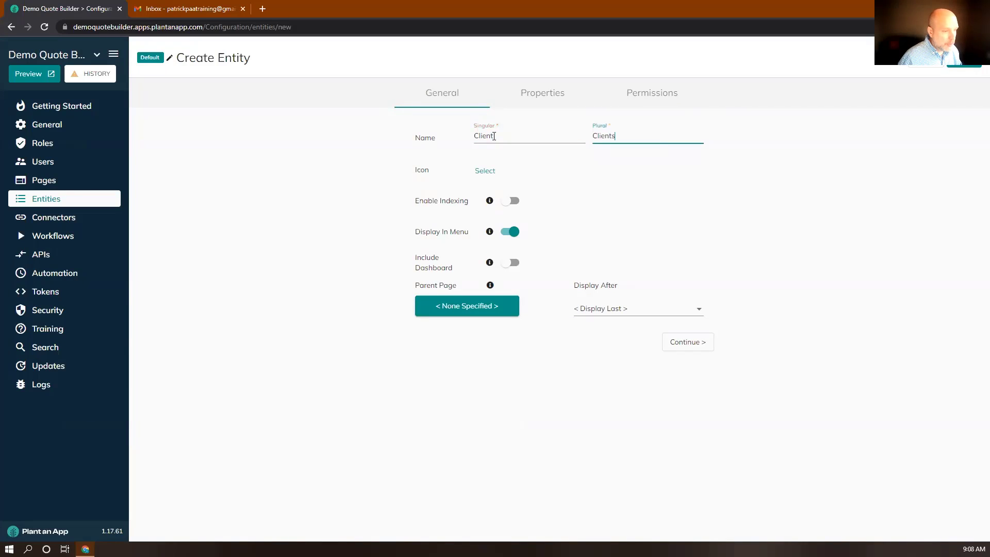
left_click(689, 343)
Step: Add Name, Email, Phone, Company and Currency as custom properties of the Client entity
left_click(181, 357)
type("Name")
key("Return")
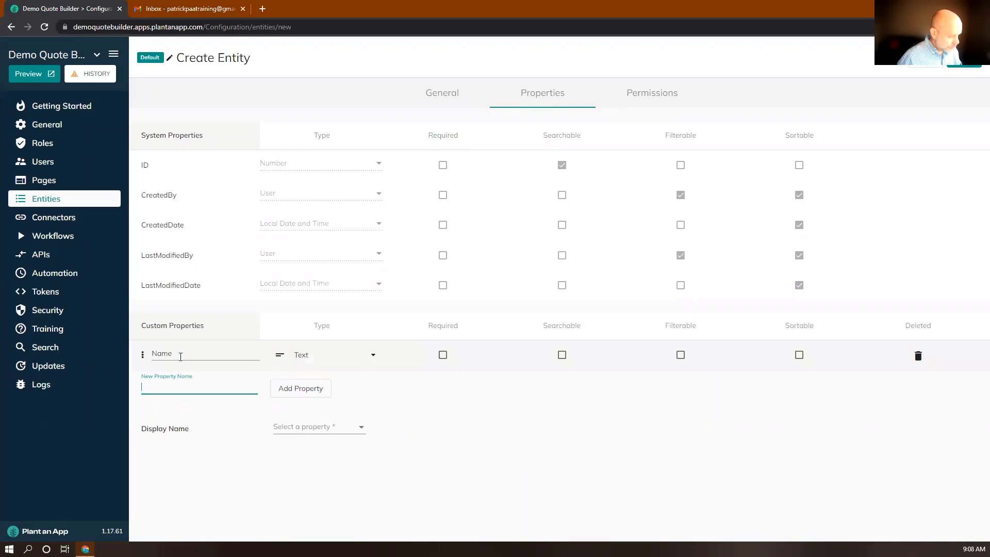
type("Emo")
type("il")
key("Return")
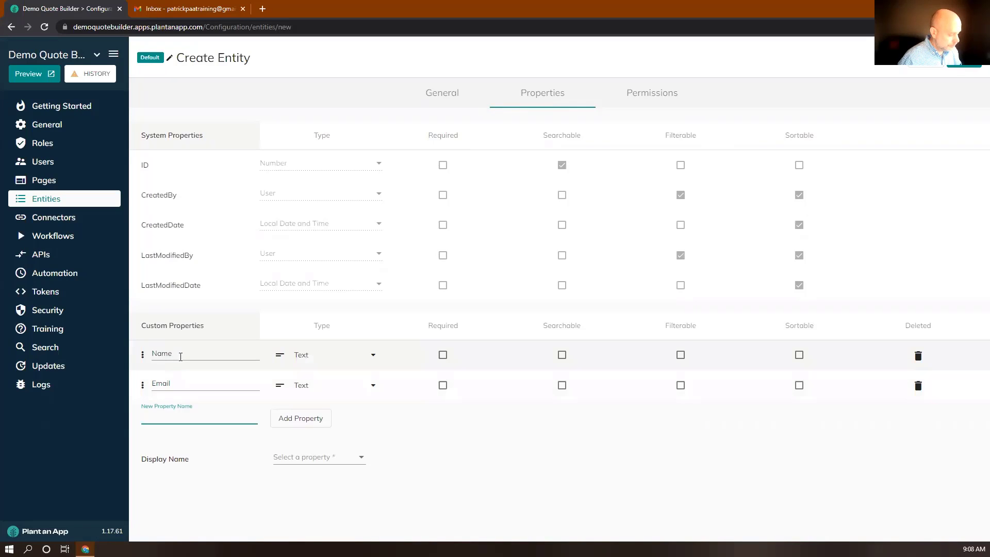
type("Phone")
key("Return")
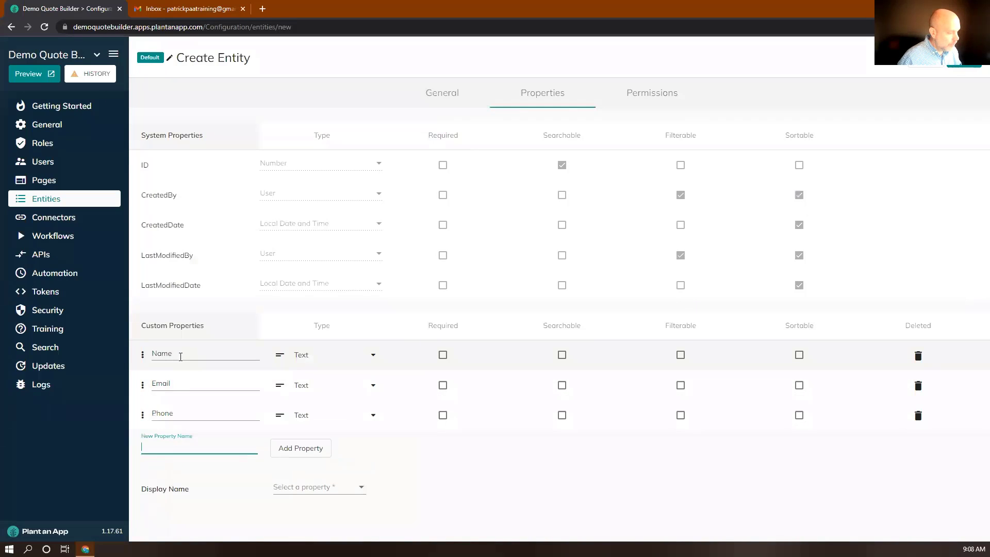
type("Compa")
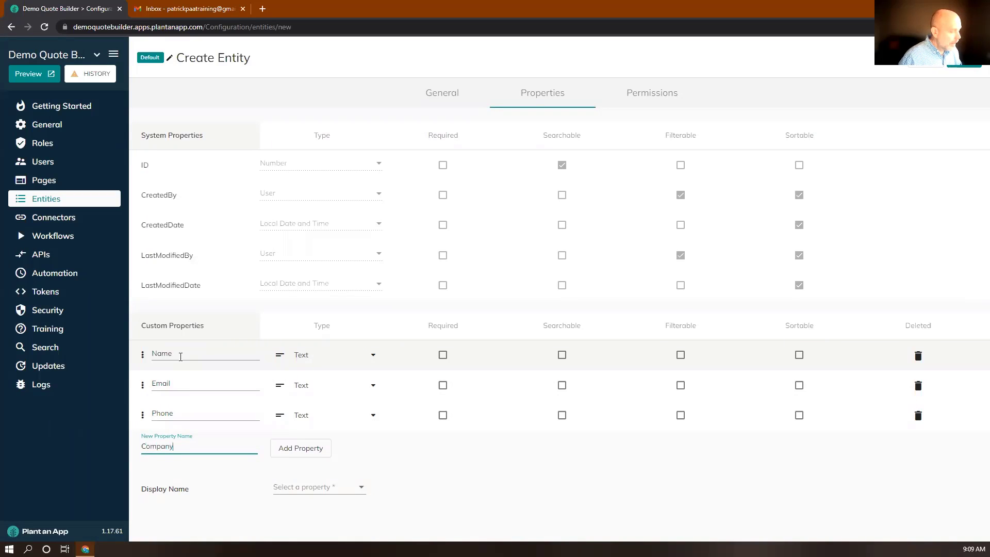
type("ny")
key("Return")
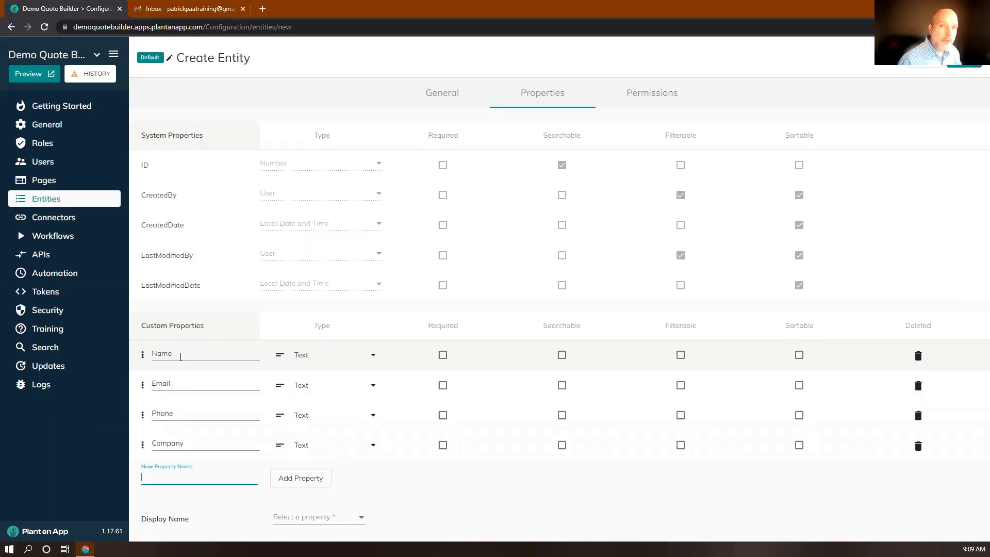
type("Curr")
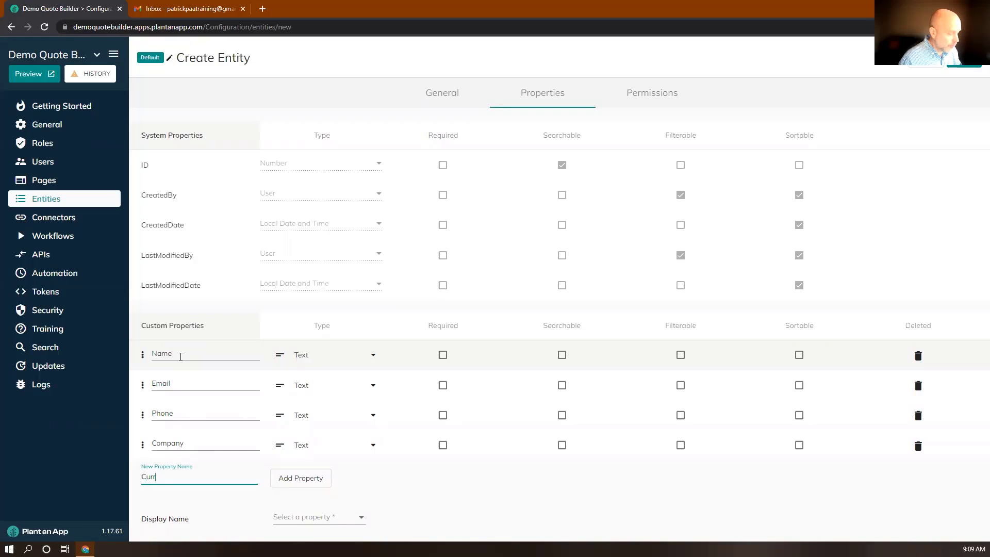
type("ency")
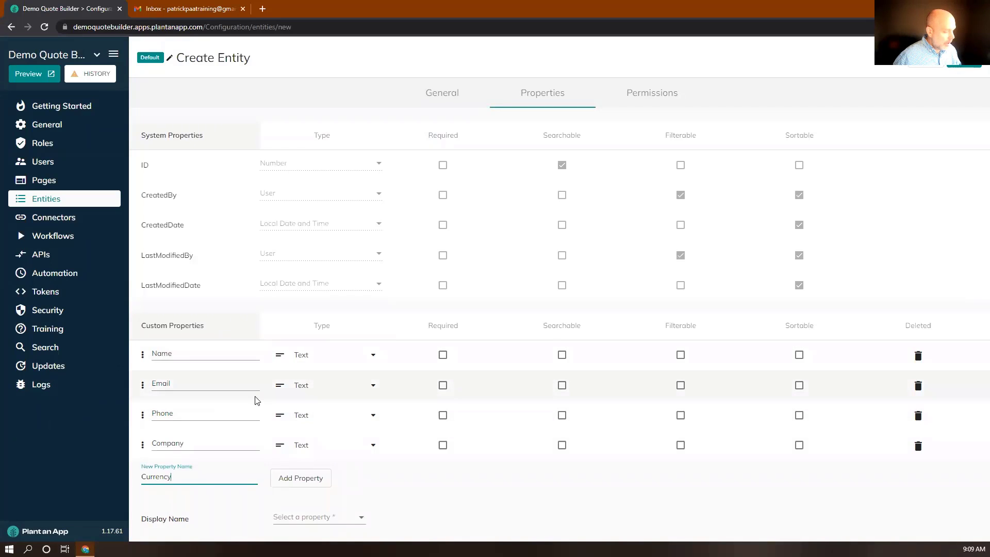
key("Return")
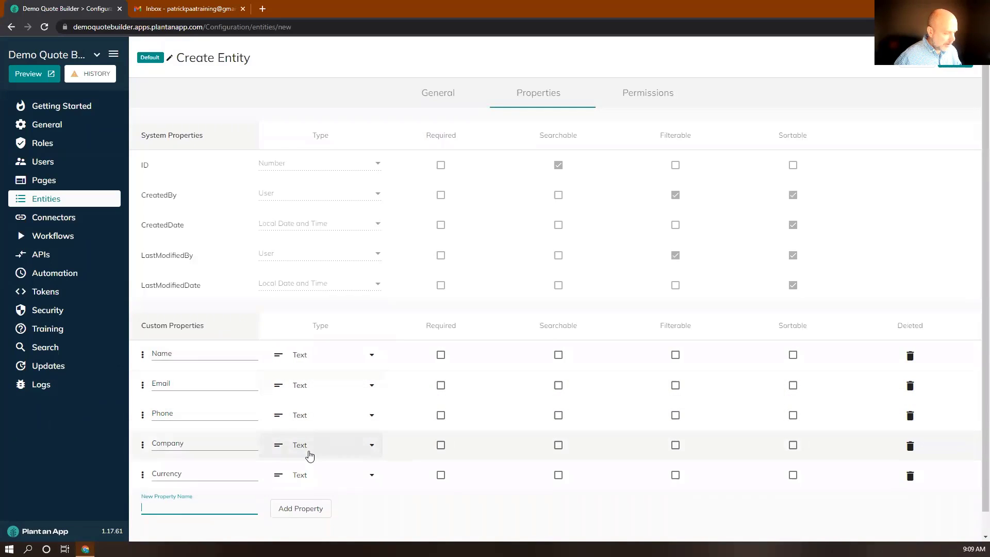
Step: Change the Email property's type to Email and the Phone property's type to Phone
left_click(308, 388)
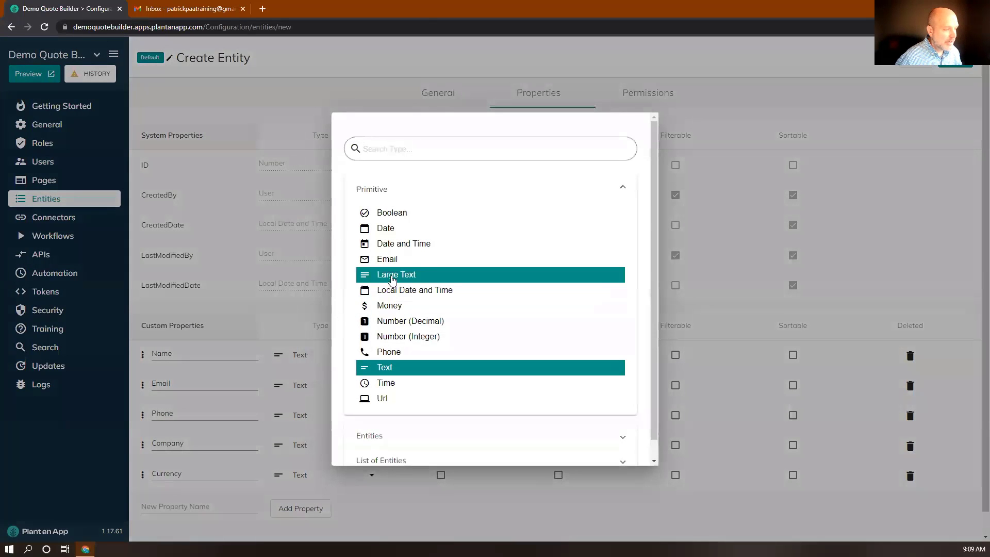
left_click(395, 259)
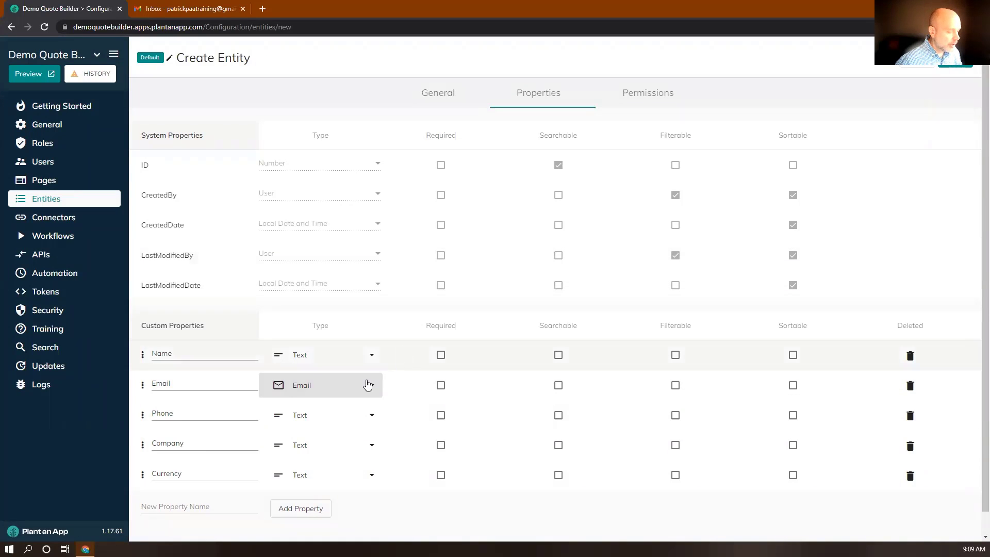
left_click(323, 414)
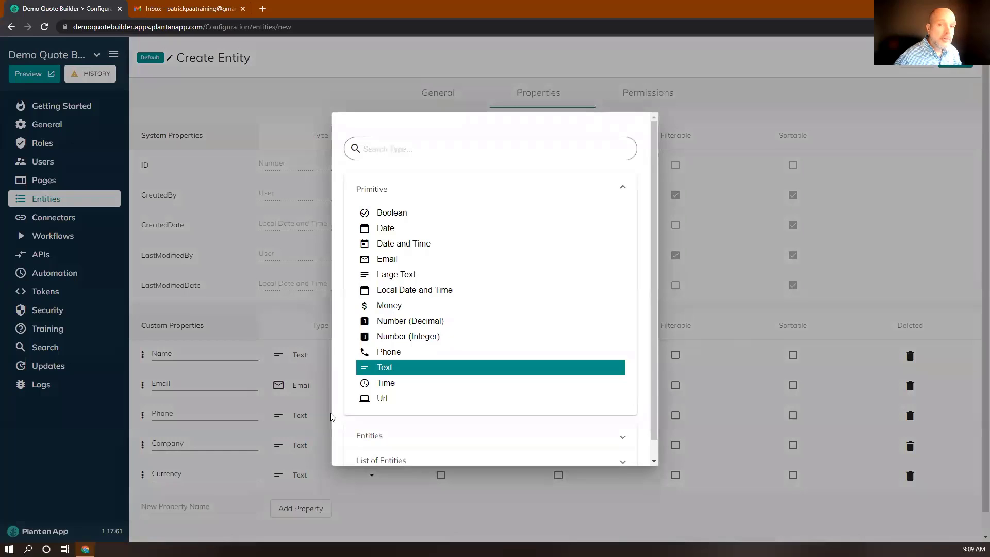
left_click(396, 352)
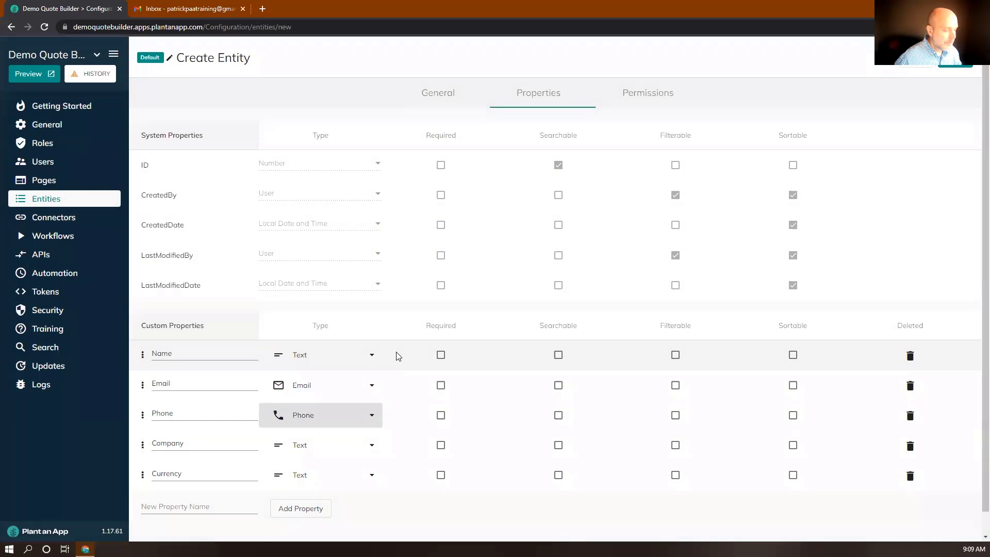
Step: Use Name as the Client display name and save the entity
scroll(382, 531, "down", 1)
left_click(310, 531)
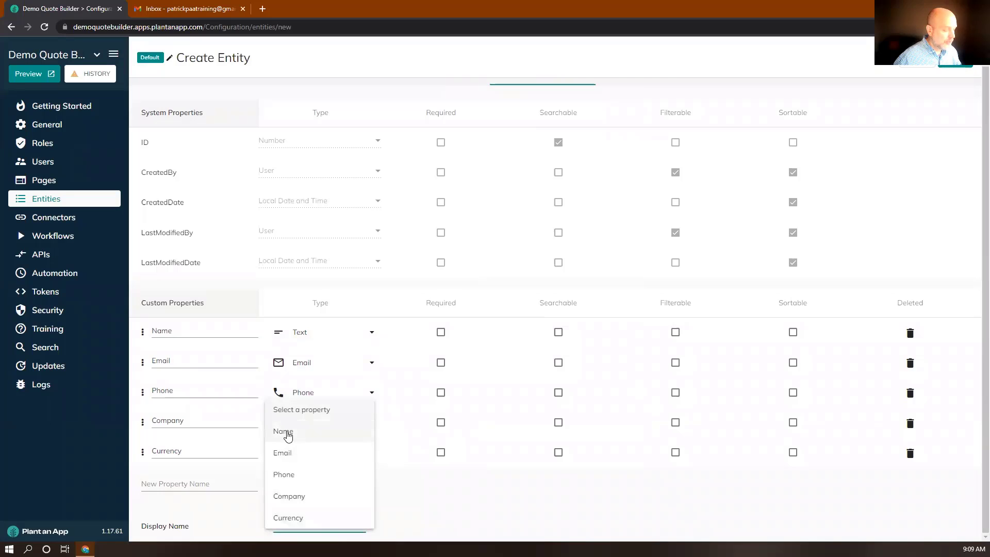
left_click(283, 431)
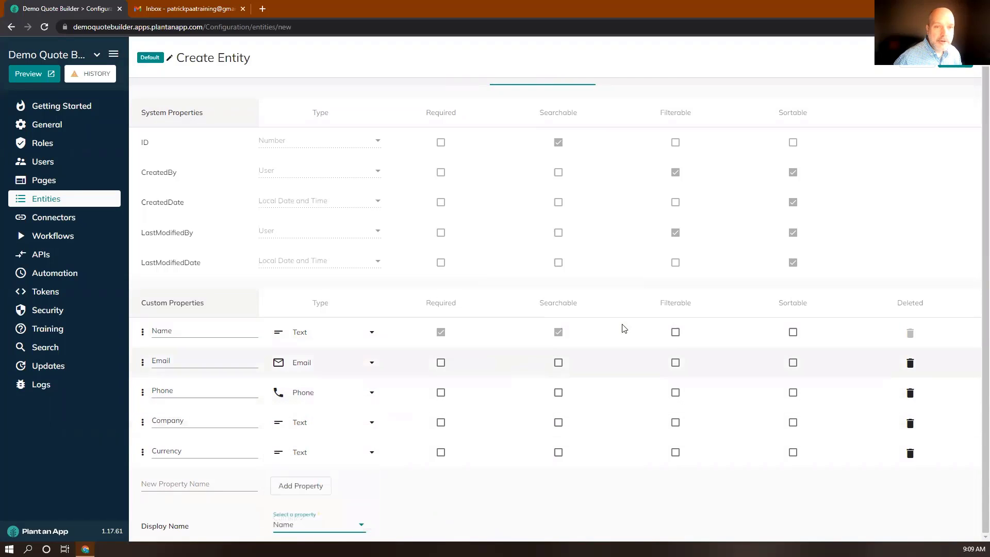
left_click(971, 71)
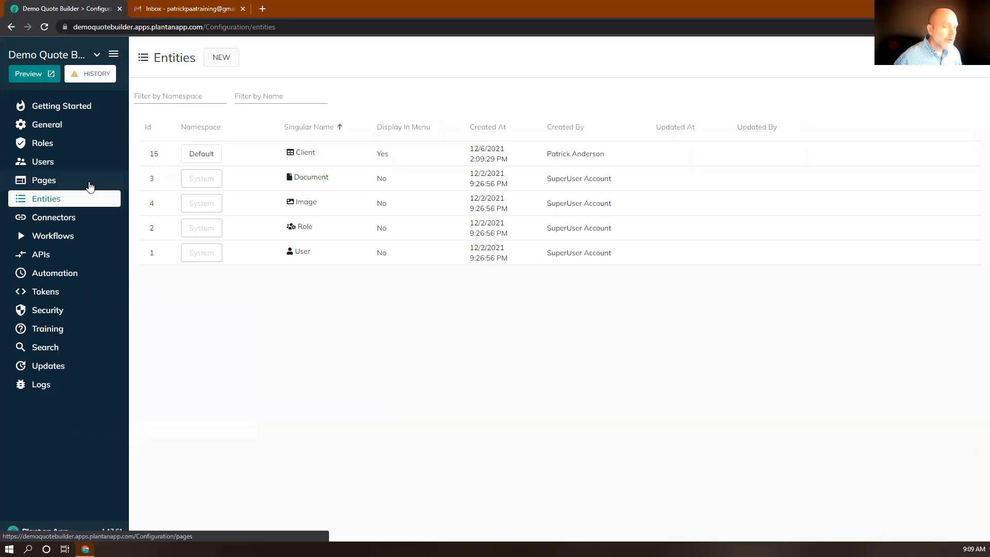
Step: Create a second Default-namespace entity named Quote with the plural name Quotes
left_click(221, 59)
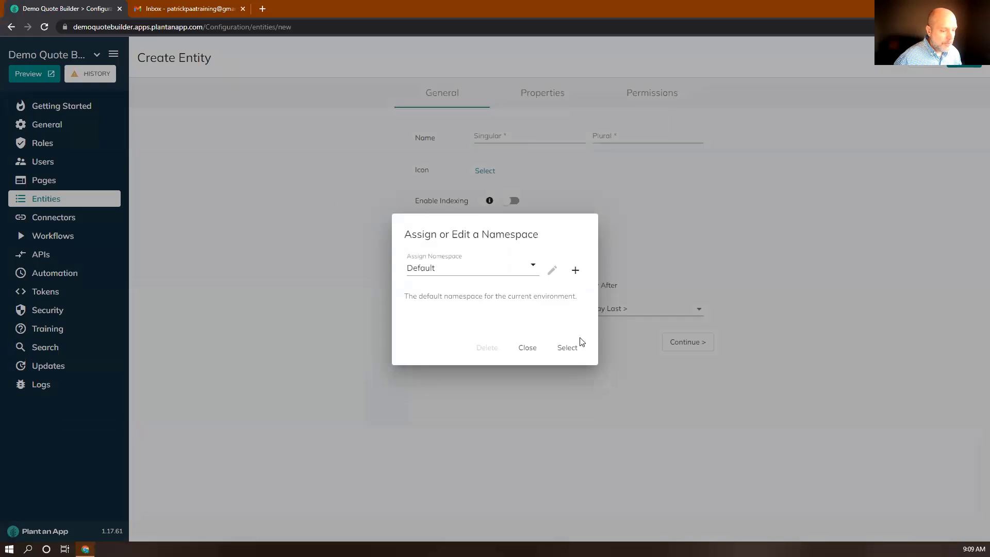
left_click(568, 348)
left_click(482, 134)
type("Quote")
key("Tab")
type("Quotes")
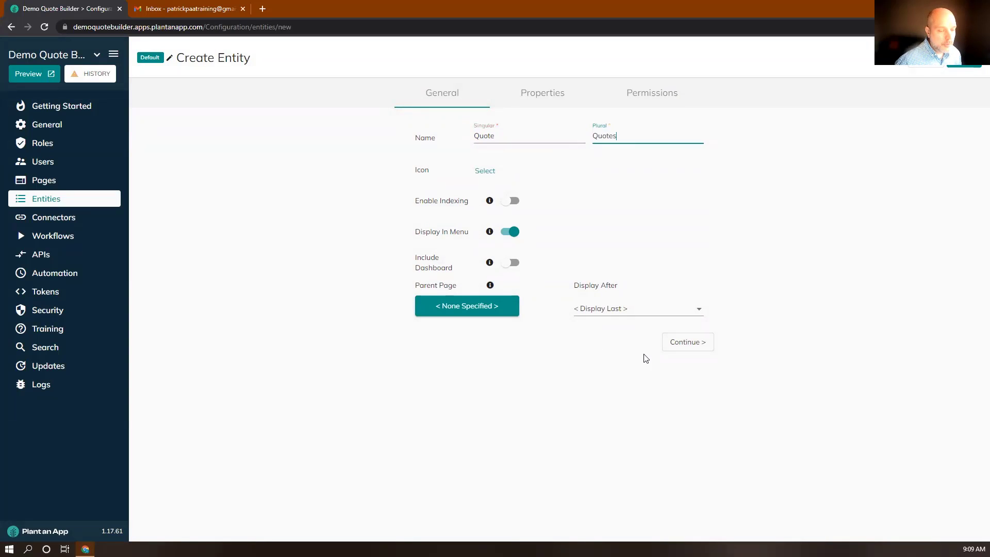
left_click(679, 346)
left_click(247, 353)
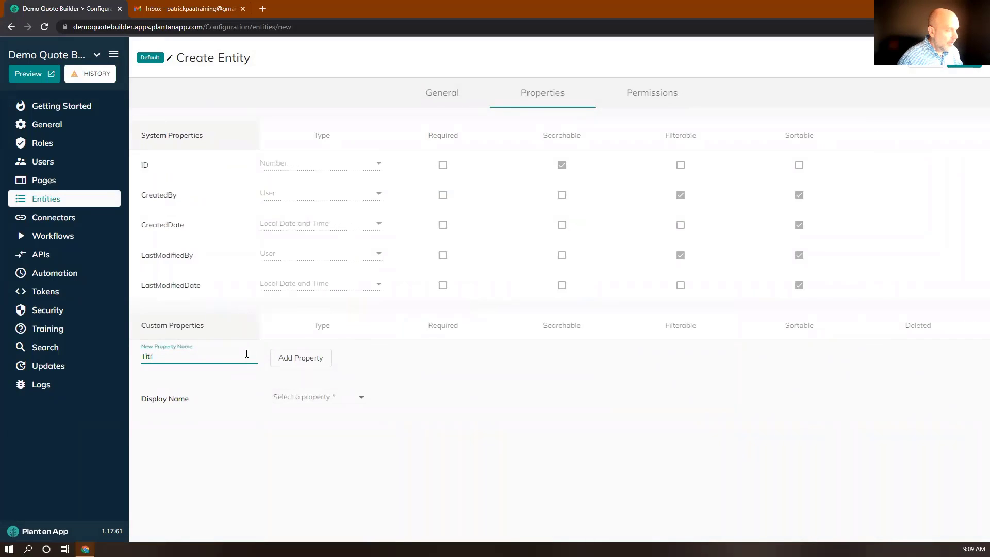
Step: Add Title, Description, Client and Amount properties to the Quote entity
key("Return")
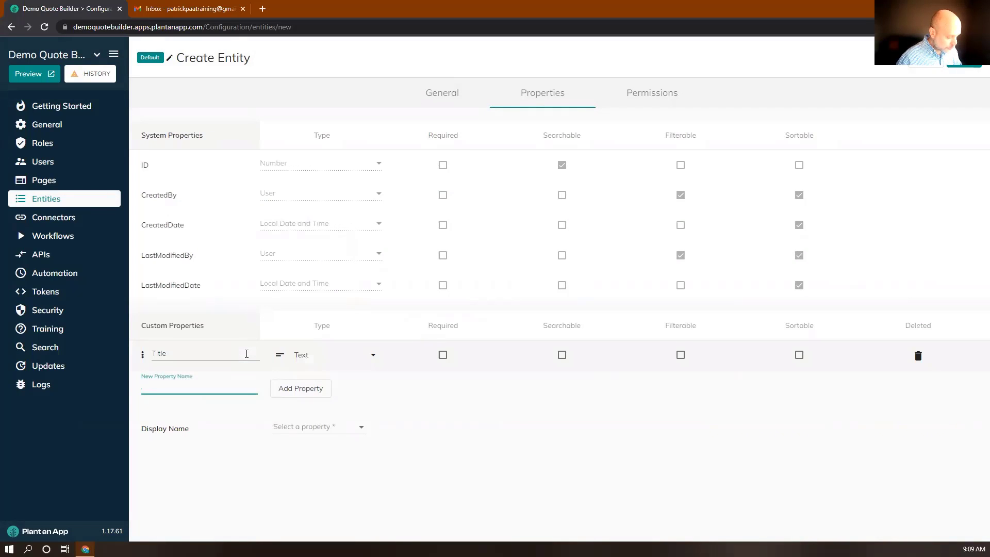
type("Description")
key("Return")
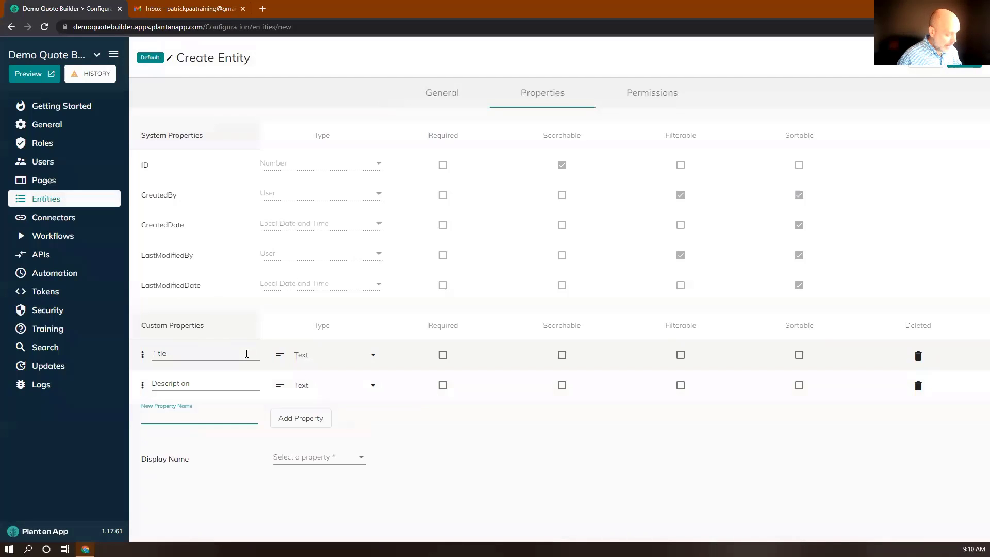
type("Clien")
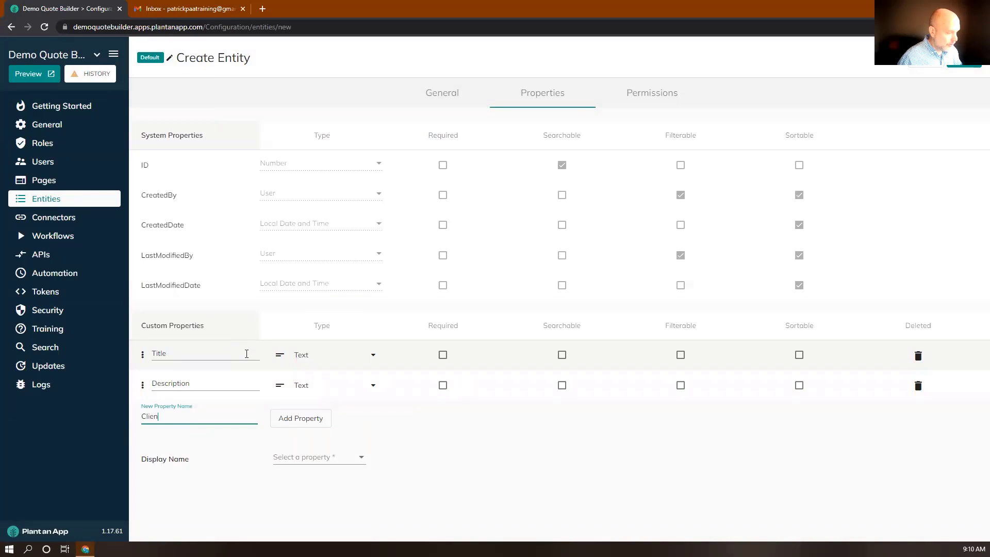
type("t")
key("Return")
type("A")
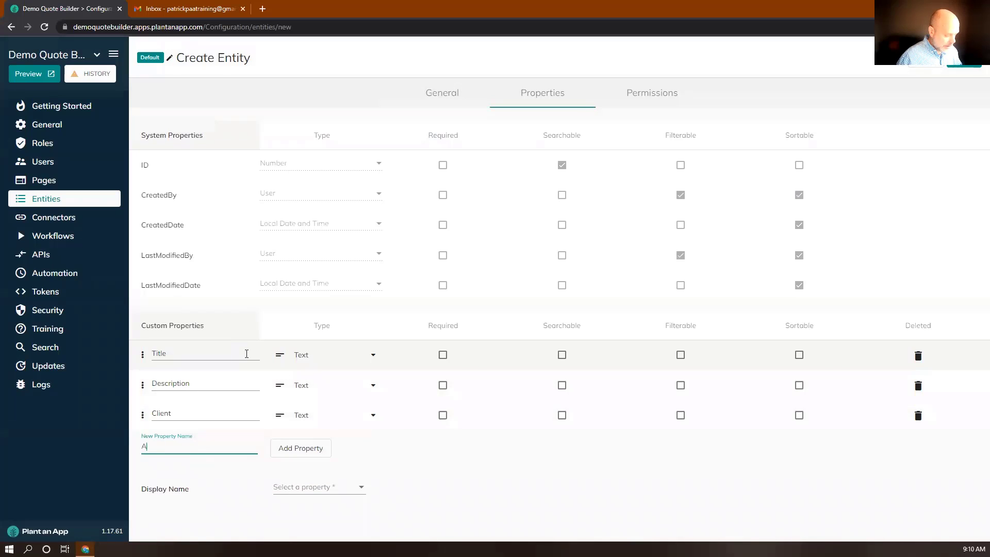
type("mou")
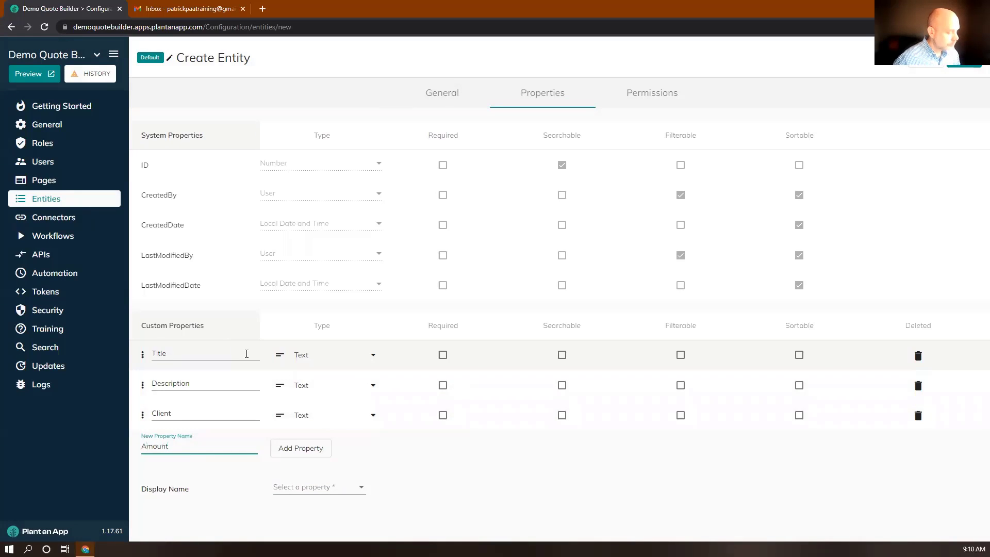
type("nt")
key("Return")
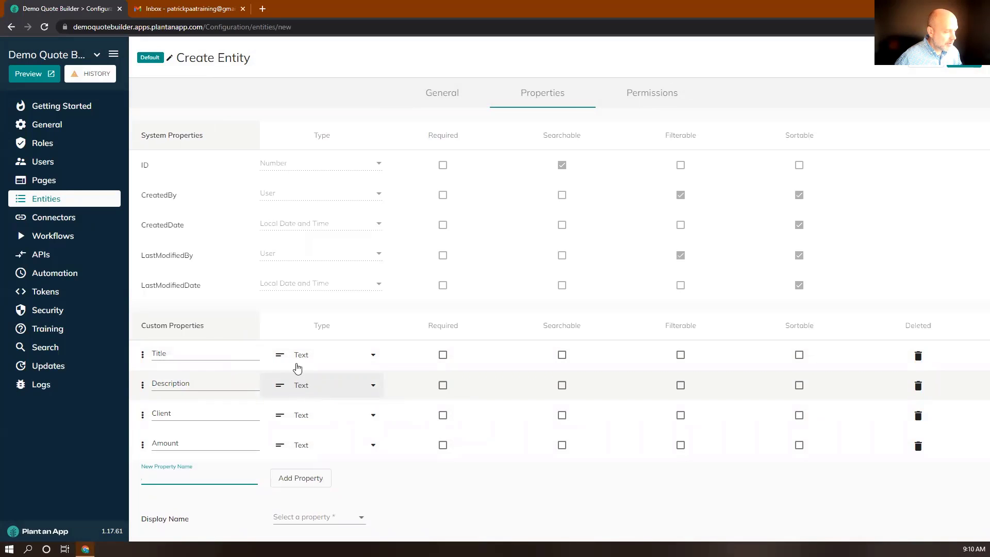
Step: Make Description a Large Text property and link the Client property to the Client entity
left_click(301, 386)
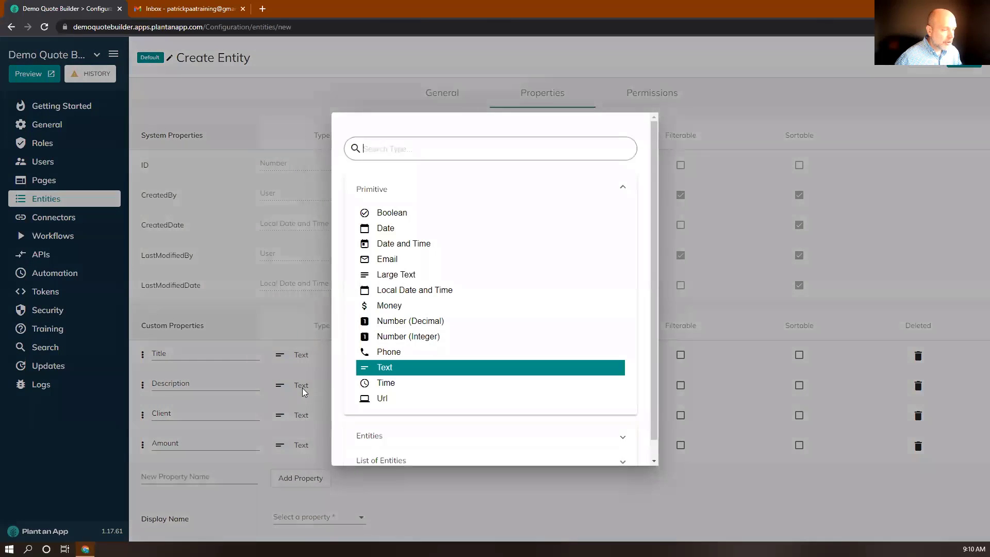
left_click(378, 274)
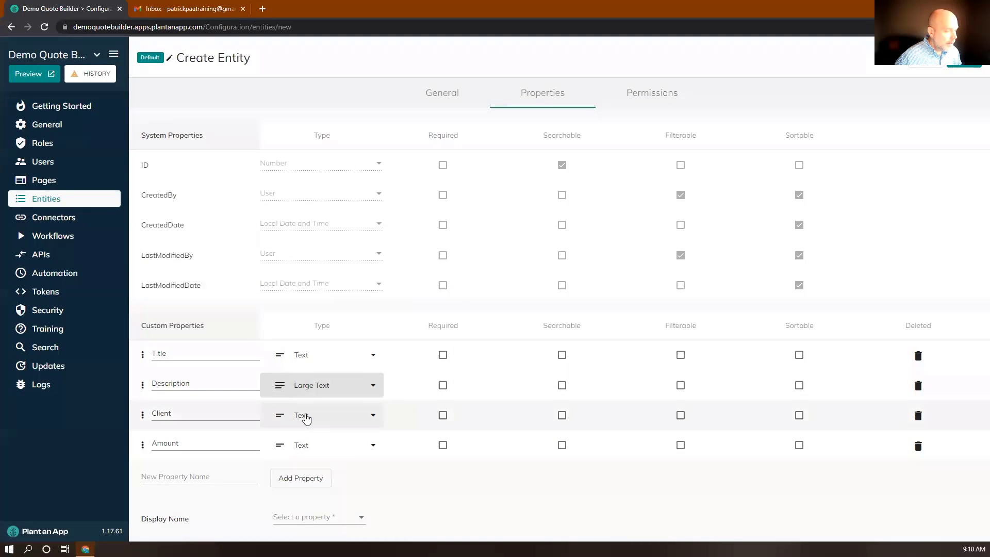
left_click(306, 418)
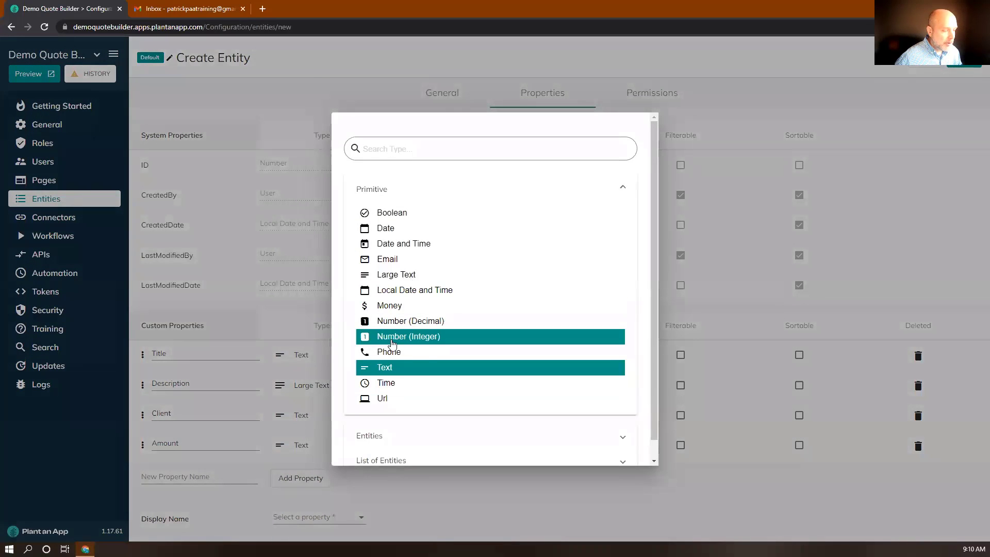
scroll(389, 355, "down", 1)
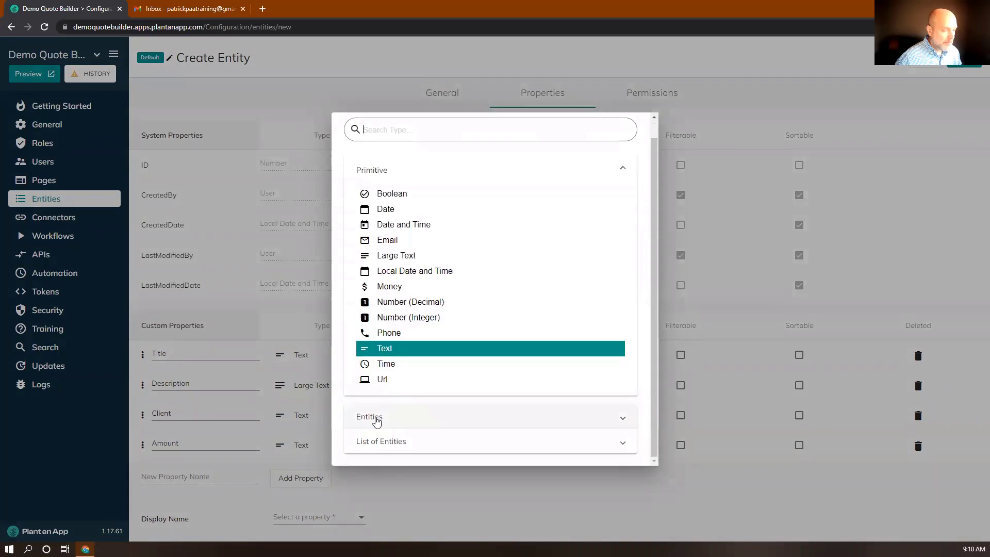
left_click(377, 423)
scroll(379, 419, "down", 2)
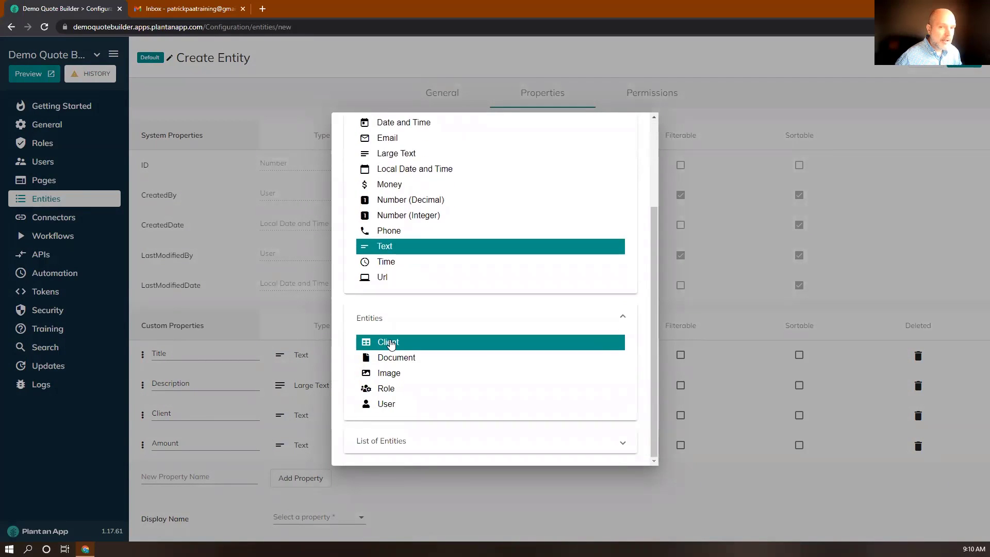
left_click(391, 344)
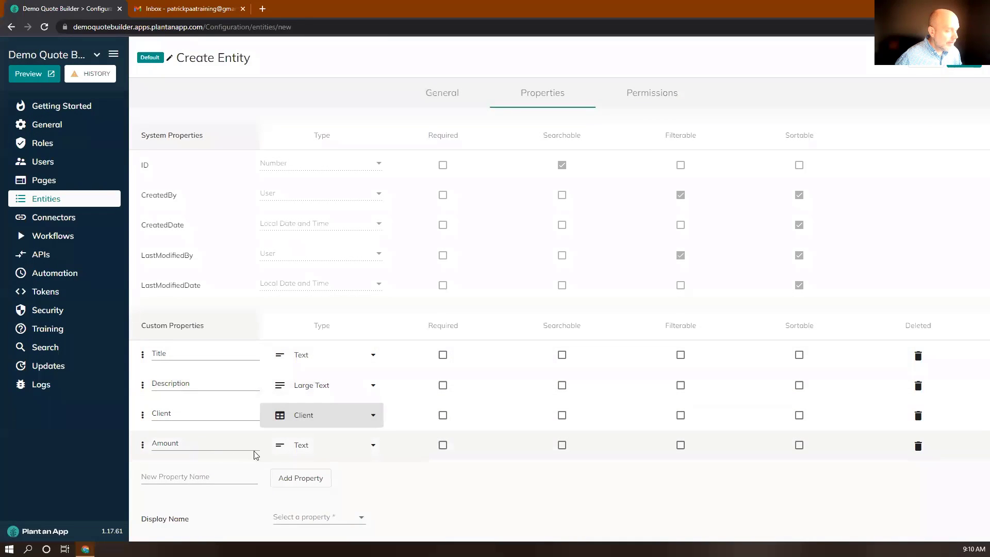
Step: Set Amount to the Money type and use Title as the Quote display name
left_click(301, 446)
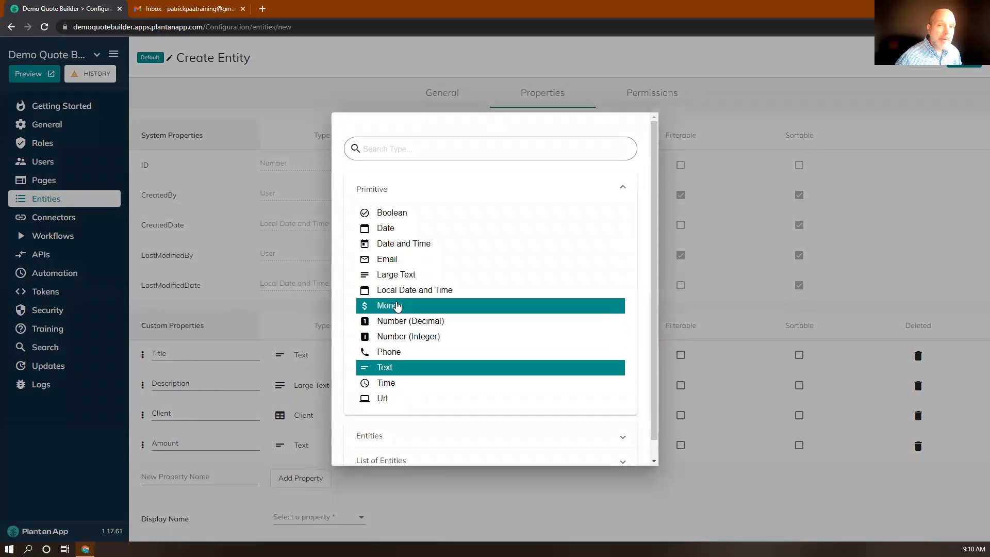
left_click(397, 306)
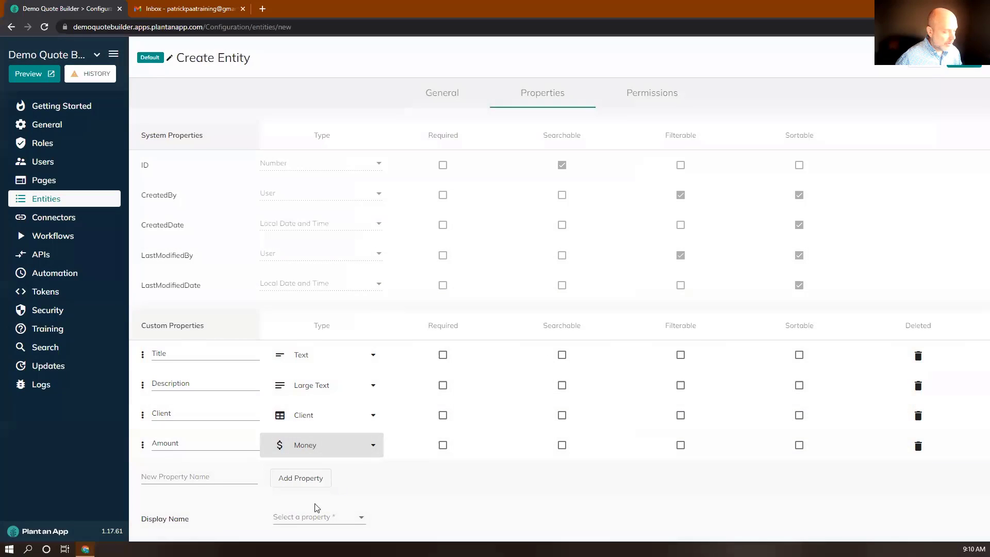
left_click(290, 522)
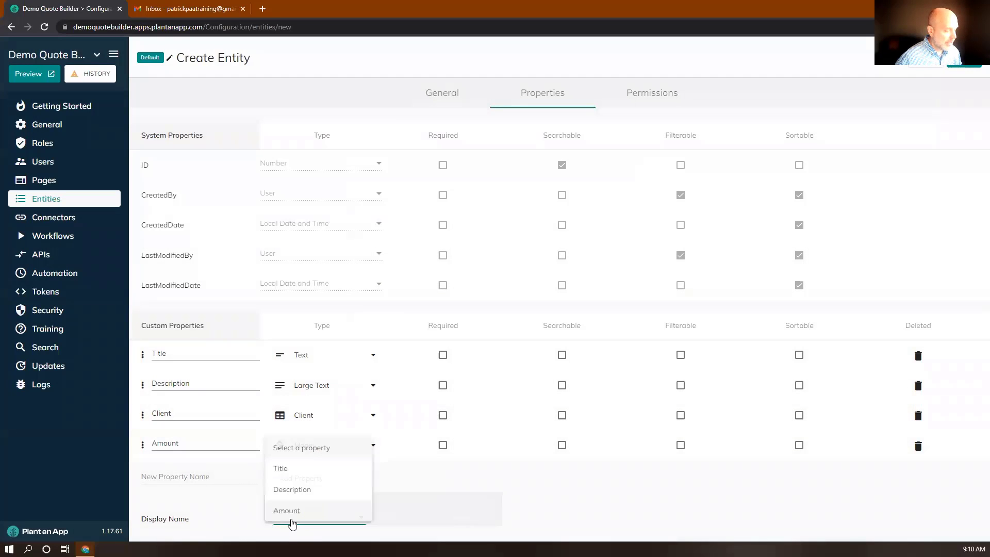
left_click(286, 469)
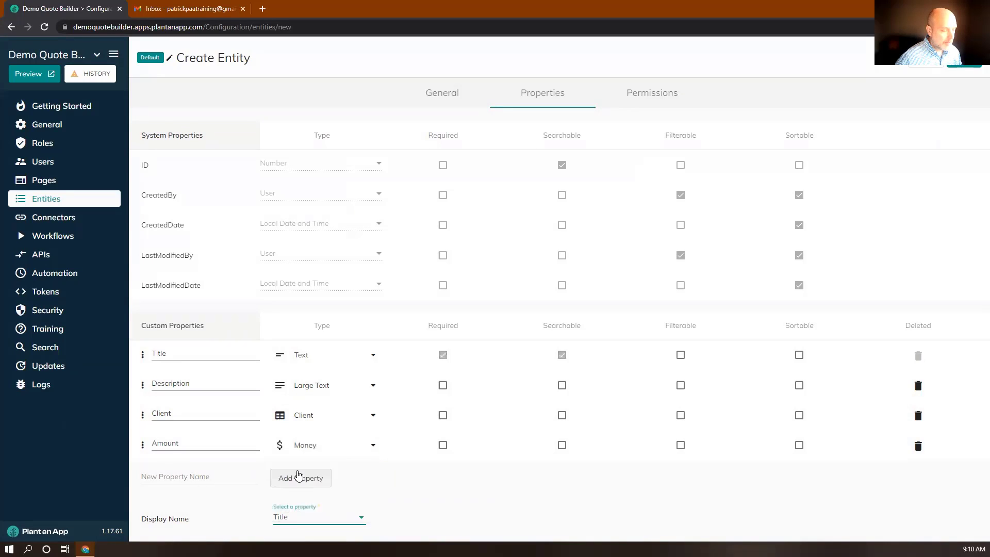
Step: Save the Quote entity and open the app preview on its Clients page
left_click(964, 66)
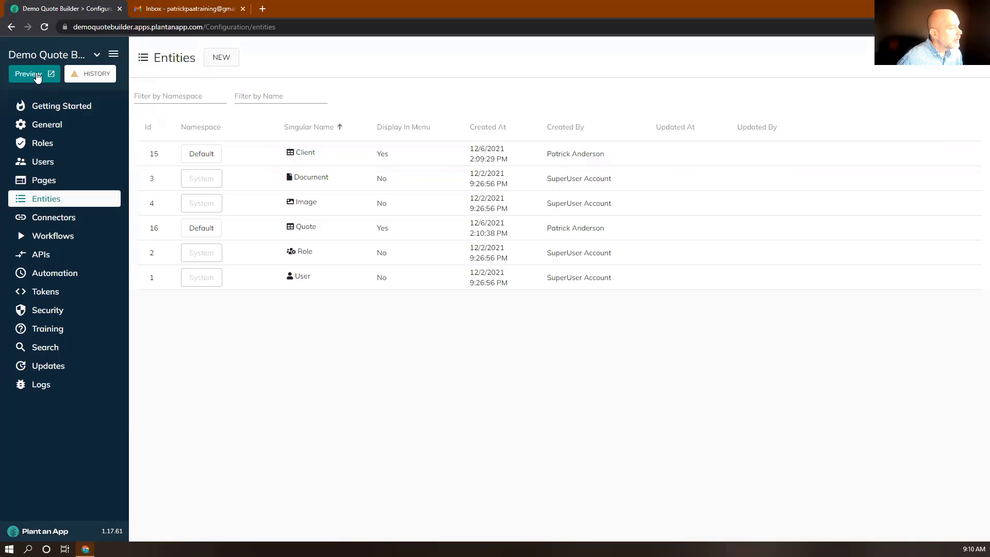
left_click(29, 74)
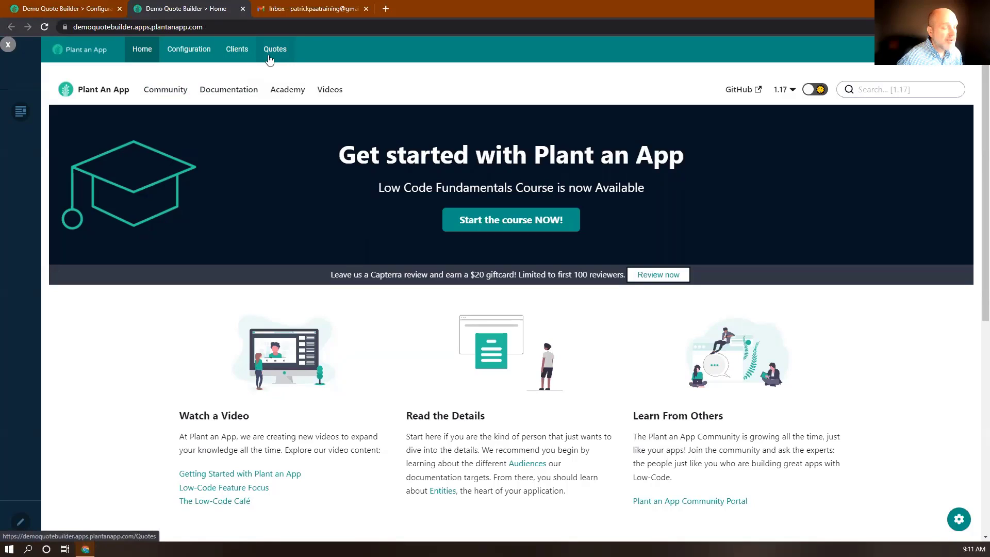
left_click(233, 55)
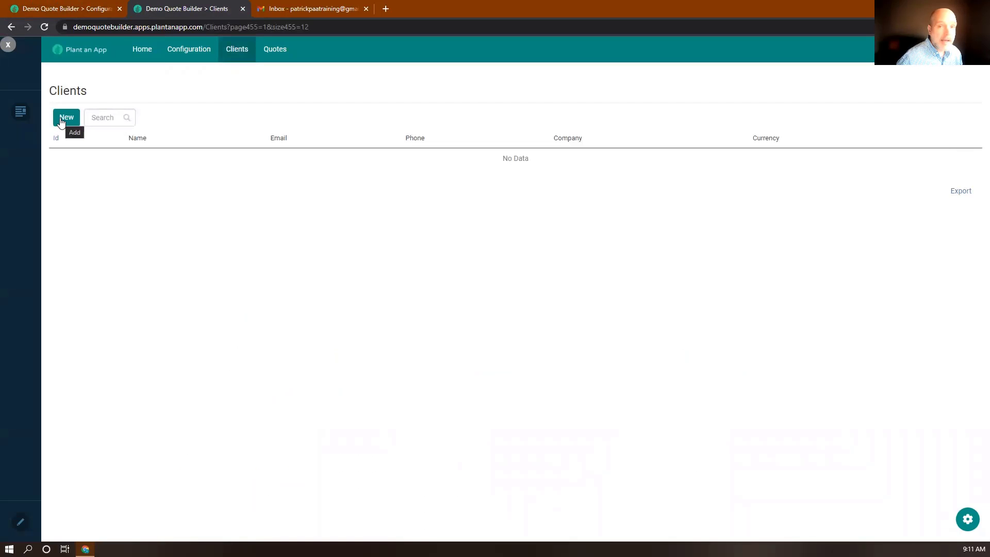
Step: Start a new client, entering the contact's full name and pasting their e-mail from clipboard history
left_click(61, 119)
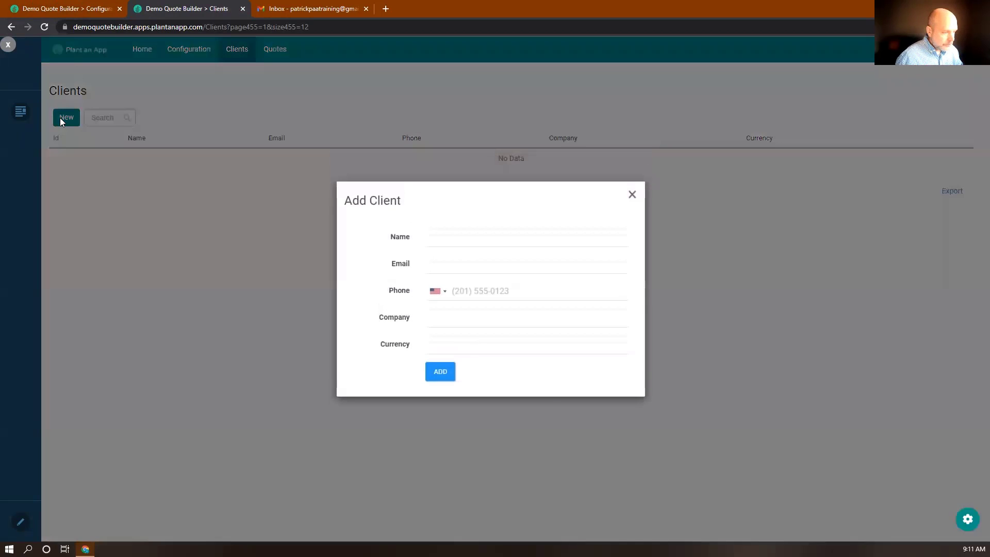
left_click(447, 235)
key("Tab")
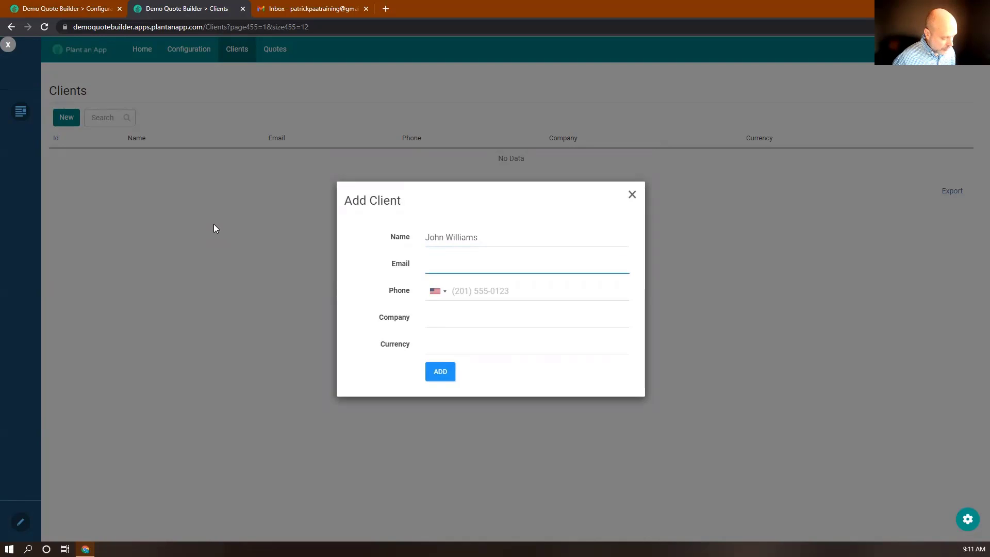
key("super+v")
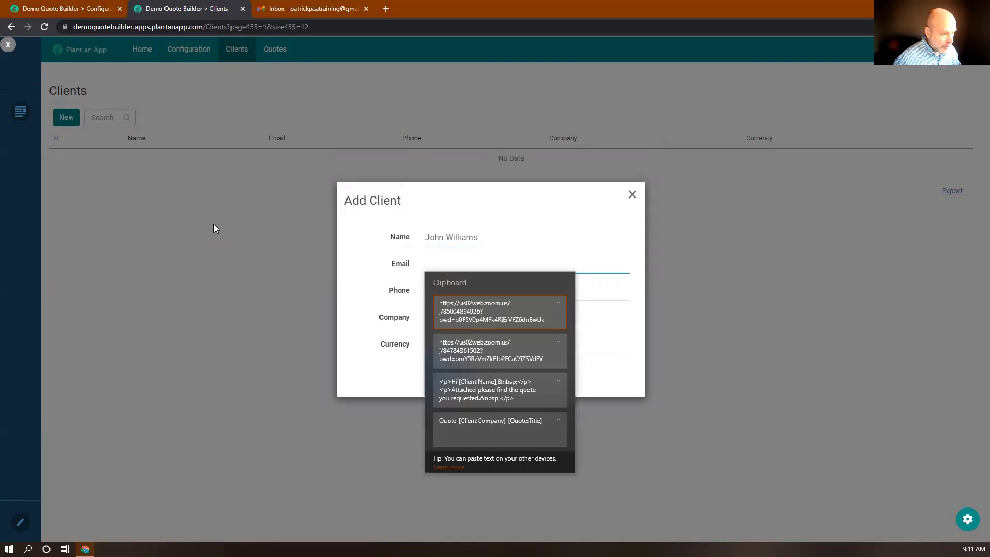
scroll(480, 368, "down", 1)
scroll(479, 368, "down", 2)
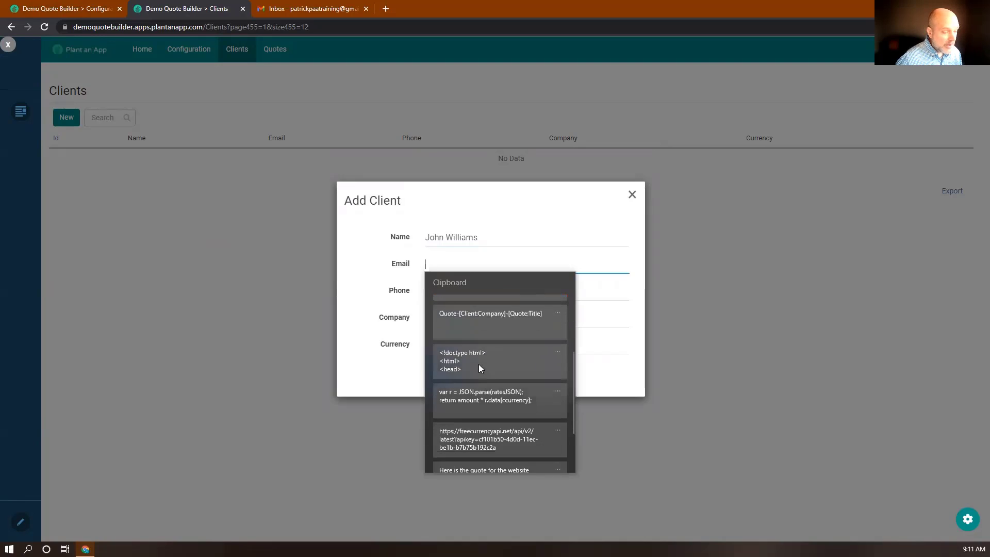
scroll(479, 364, "down", 2)
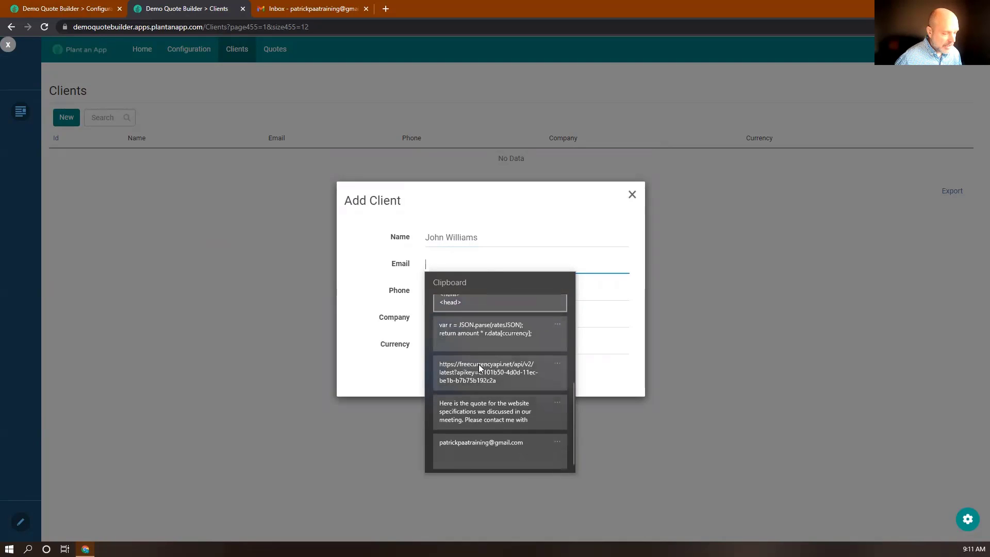
left_click(476, 447)
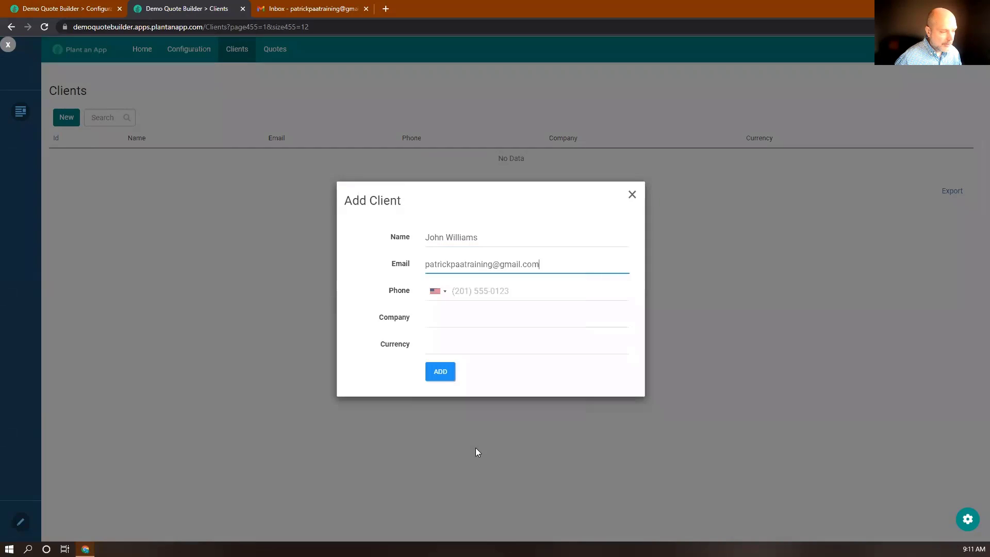
Step: Fill in the client's phone number, company name and EUR currency, then add the record
left_click(463, 291)
type("703")
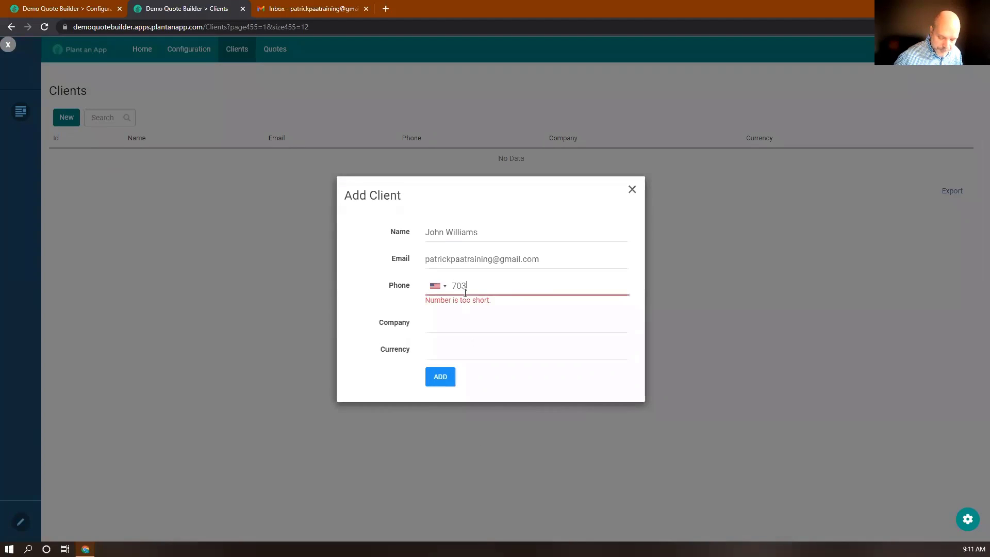
type(") 555-1212")
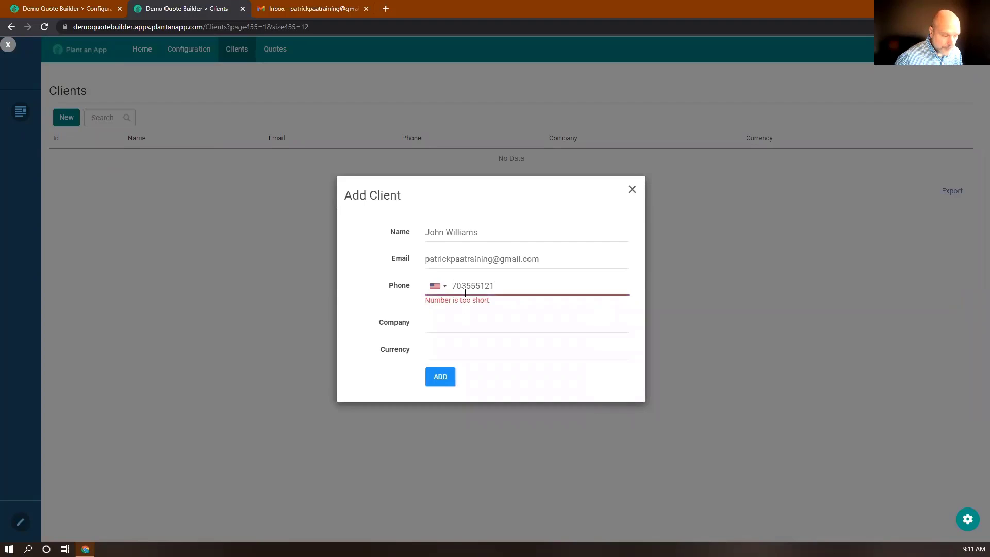
left_click(443, 318)
type("Williams")
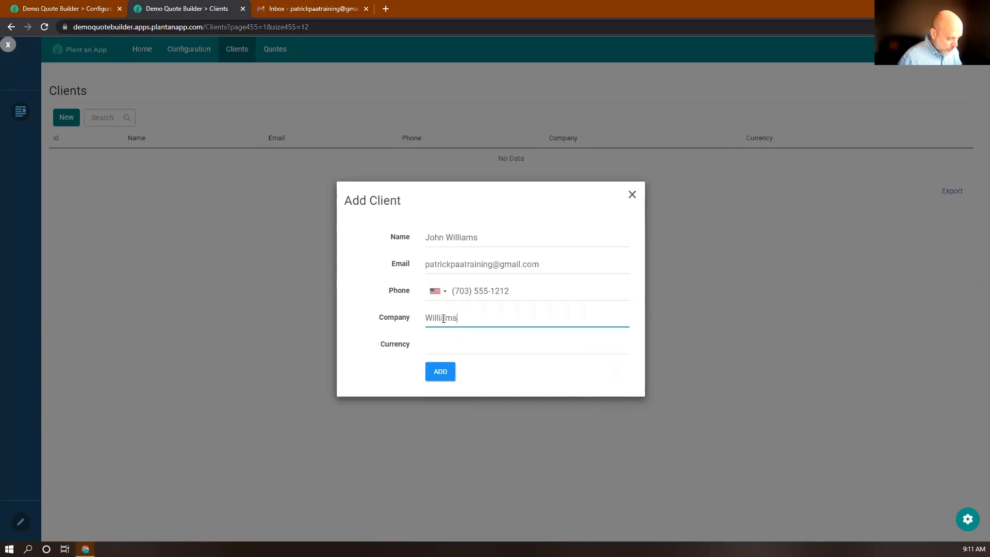
type(" Electric")
left_click(456, 348)
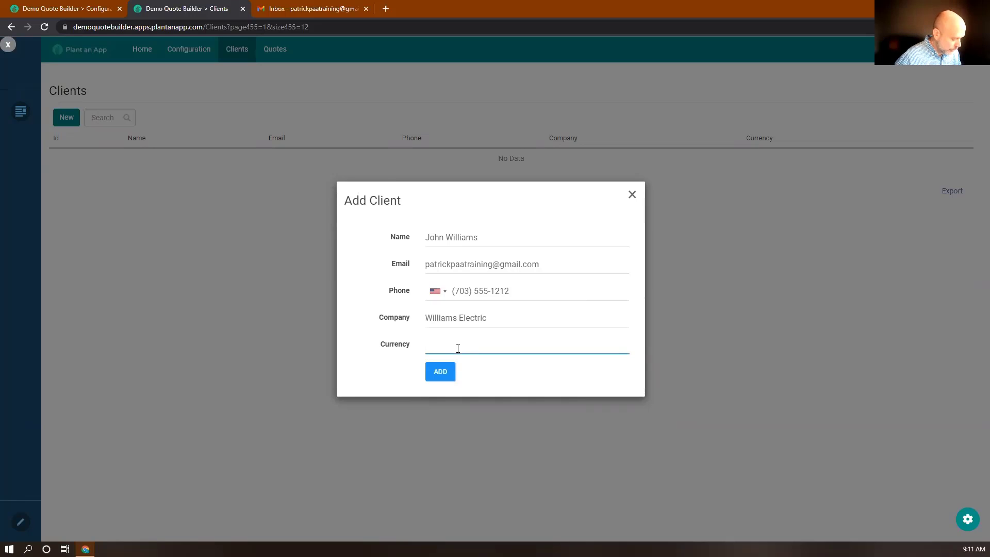
type("EUR")
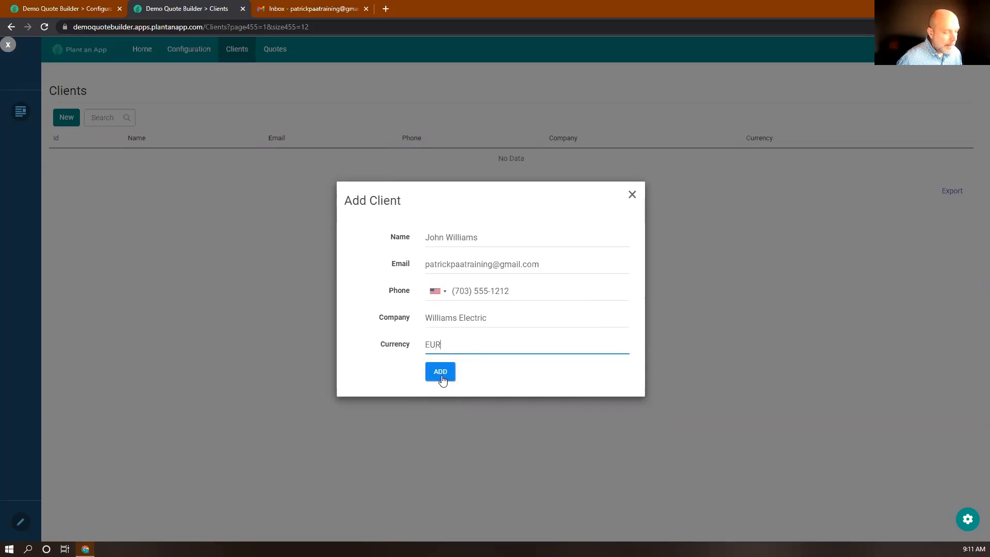
left_click(441, 380)
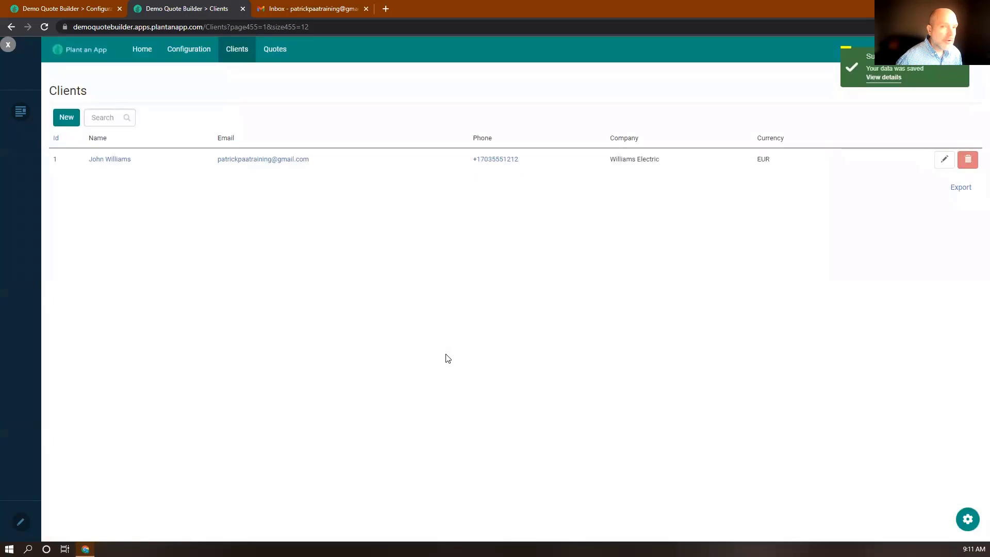
left_click(273, 51)
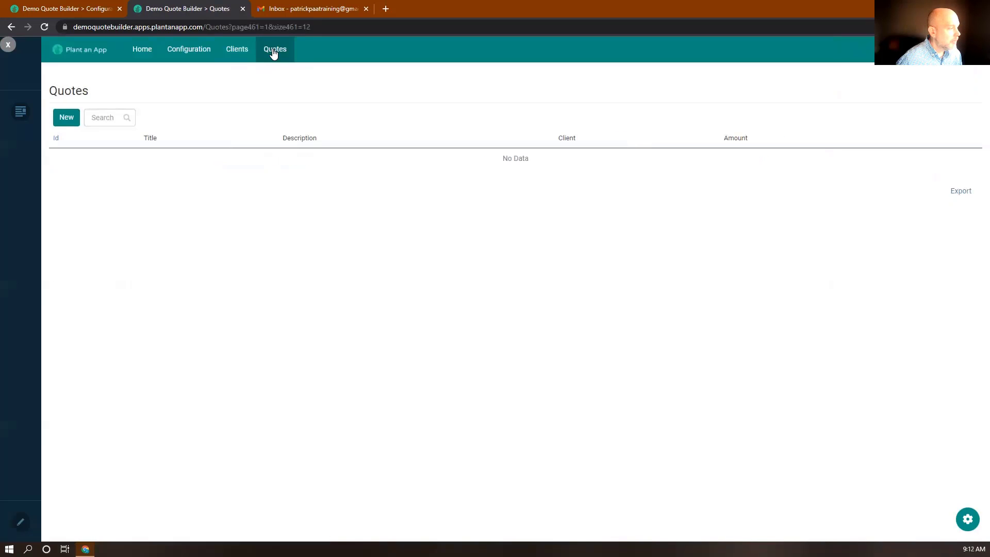
Step: Start a new quote titled 'New Website' with the pasted meeting-follow-up description
left_click(71, 119)
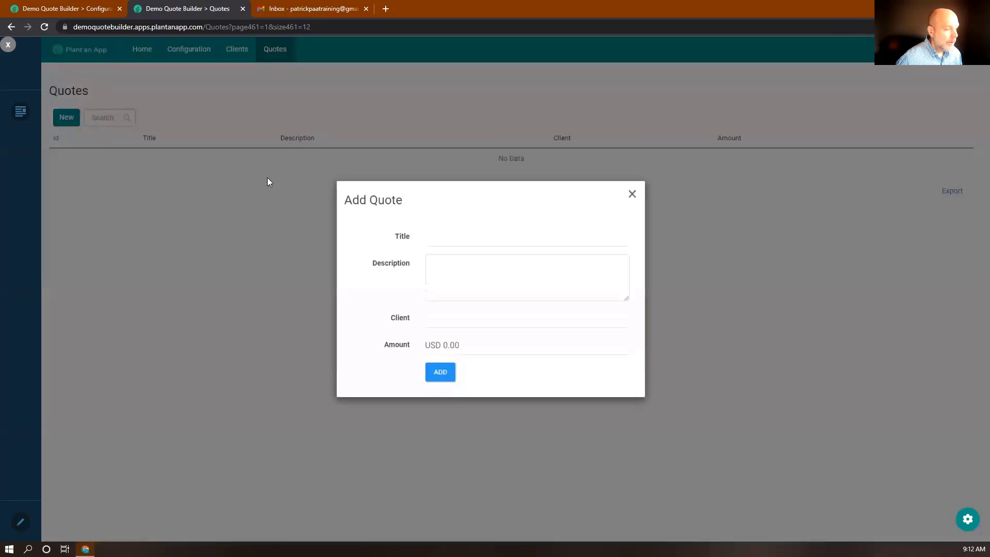
left_click(453, 239)
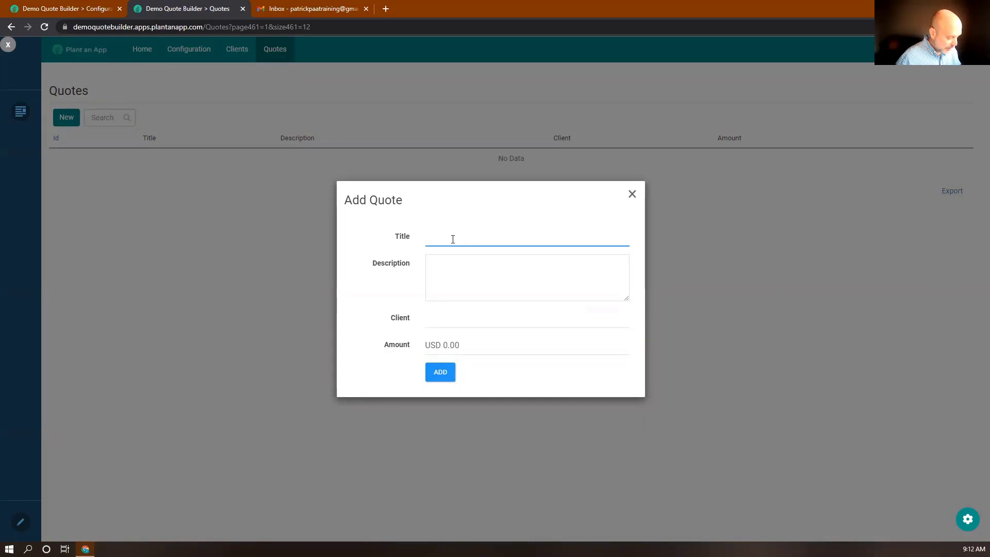
type("New ")
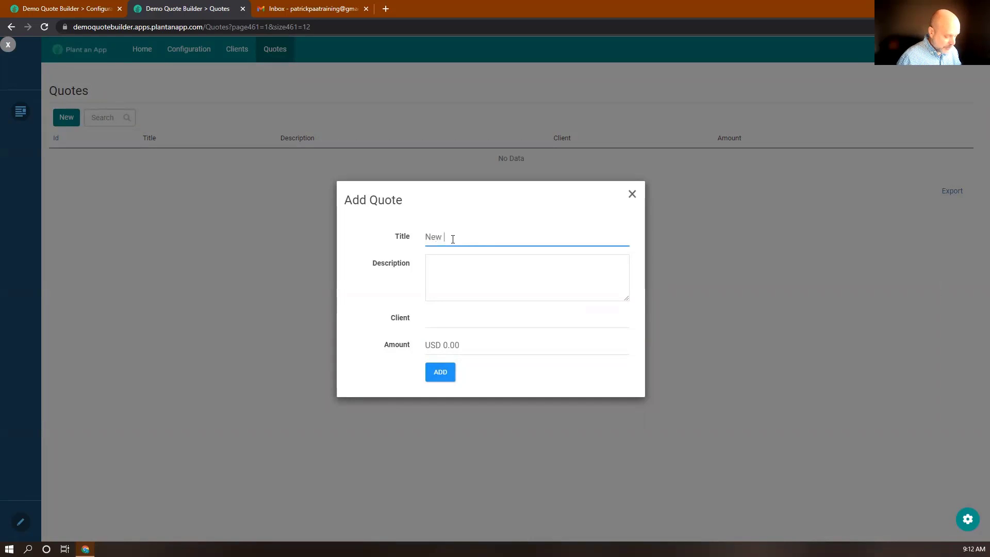
type("Website")
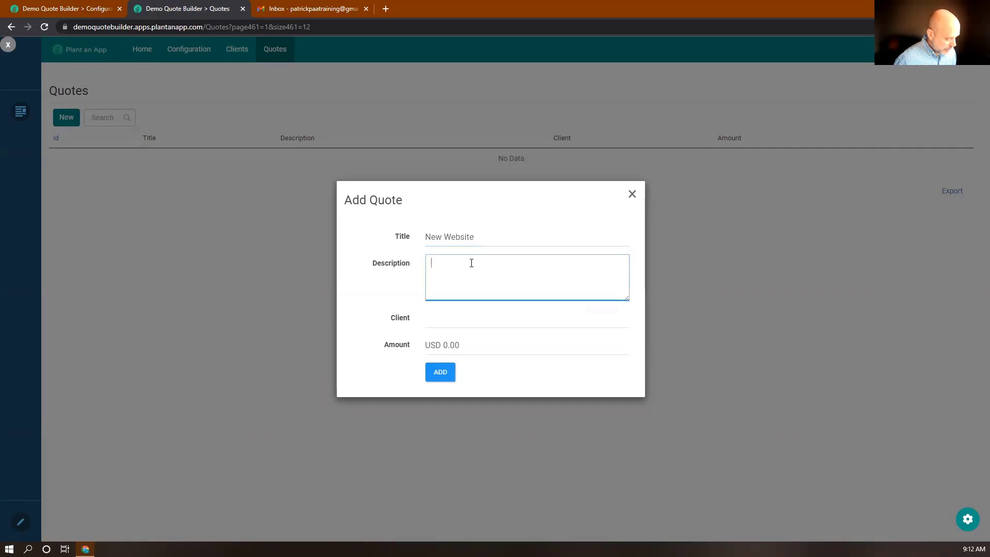
key("super+v")
scroll(498, 354, "down", 5)
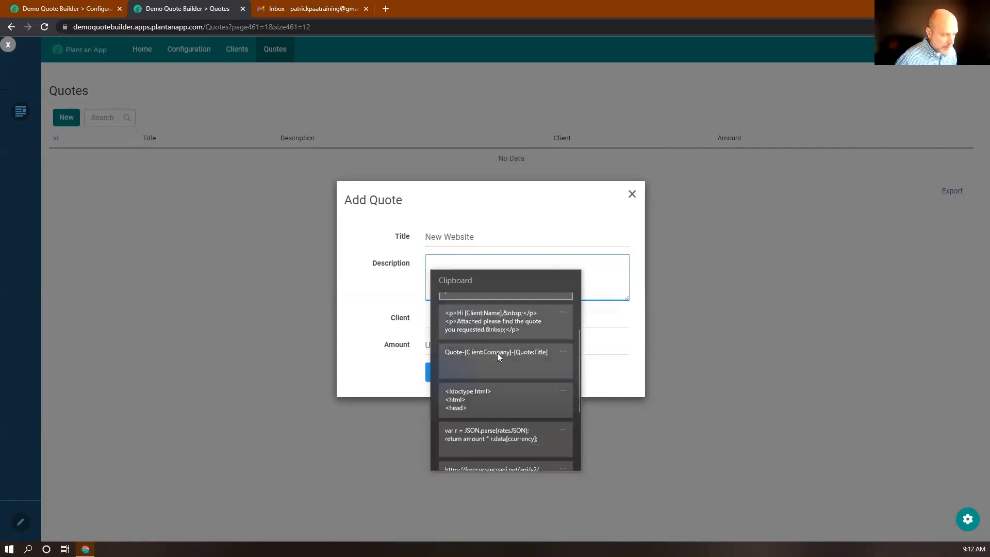
left_click(495, 415)
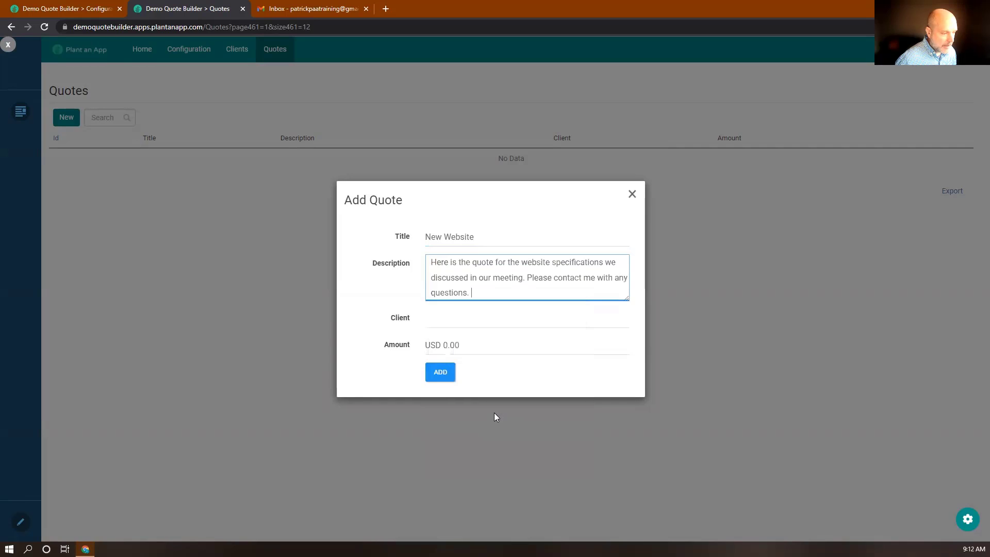
Step: Assign the quote to the saved client, set the amount to 1000, and add it
left_click(460, 323)
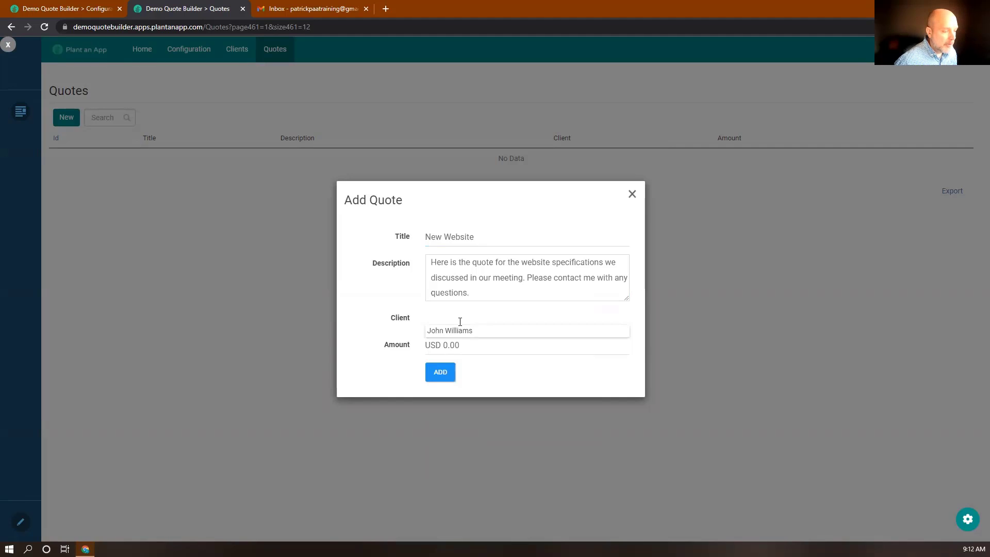
left_click(458, 331)
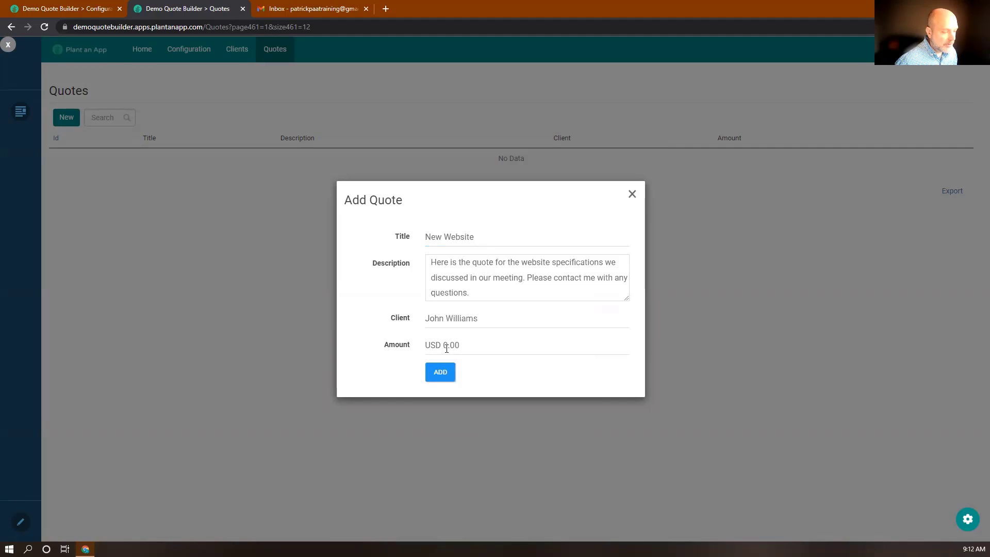
left_click(444, 346)
type("1000")
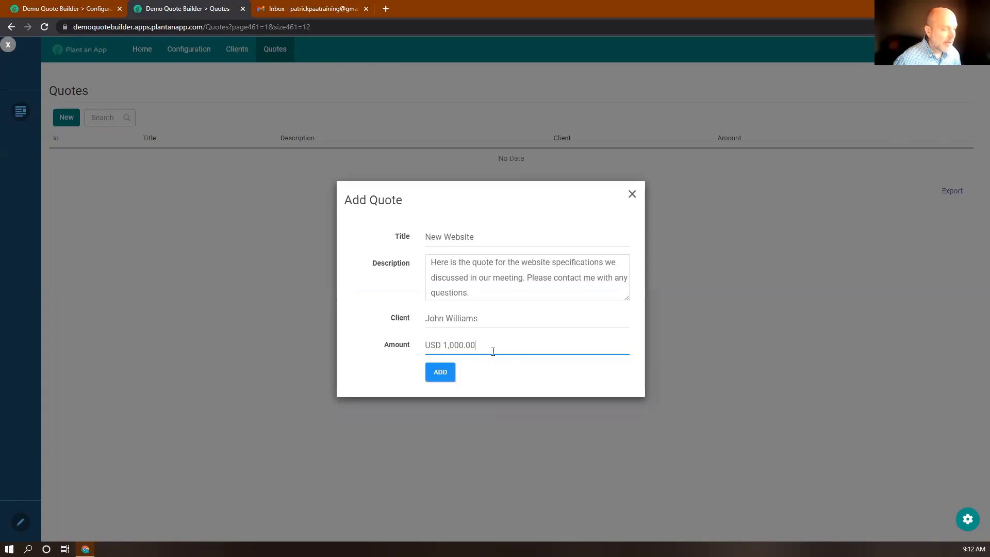
left_click(437, 371)
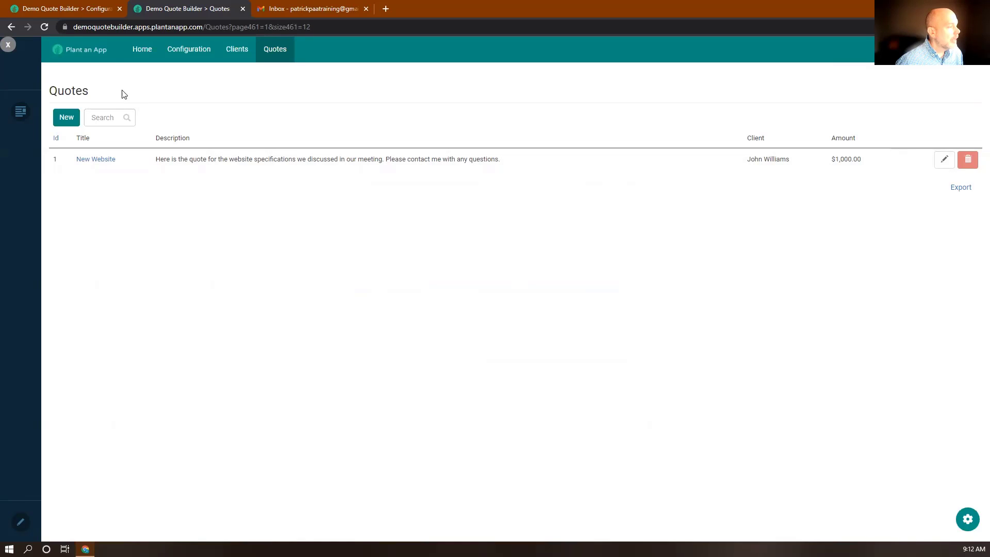
Step: Create a new workflow in the Default namespace from the Configuration section
left_click(71, 10)
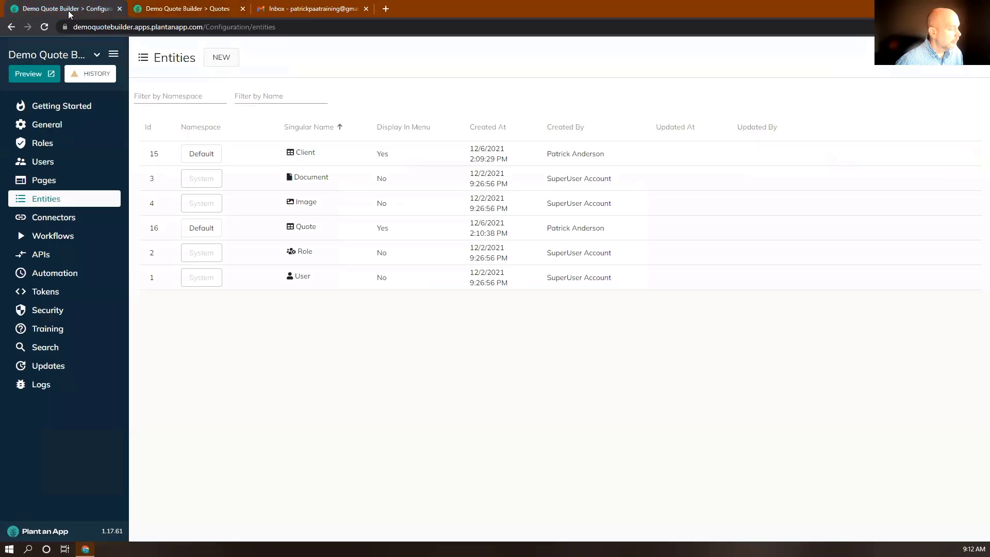
left_click(47, 237)
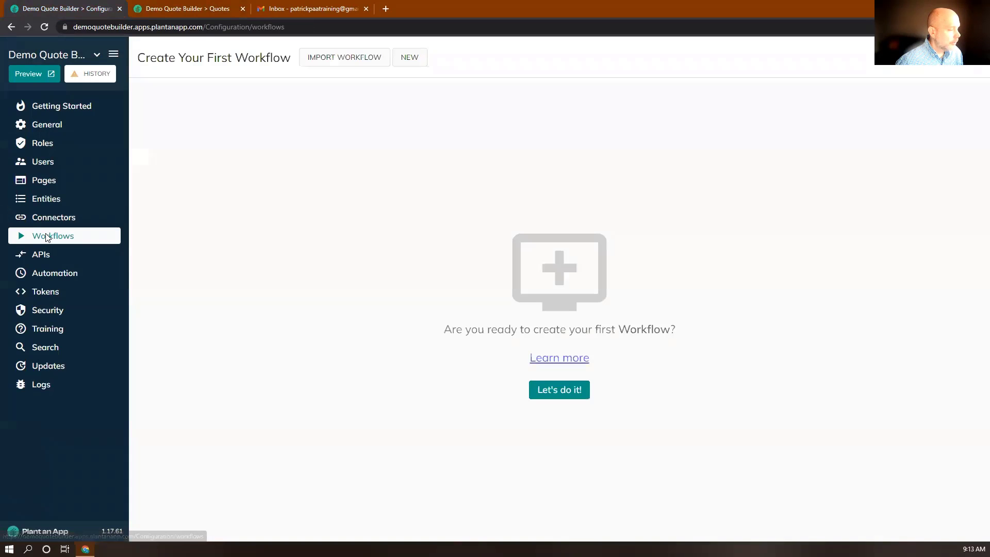
left_click(409, 57)
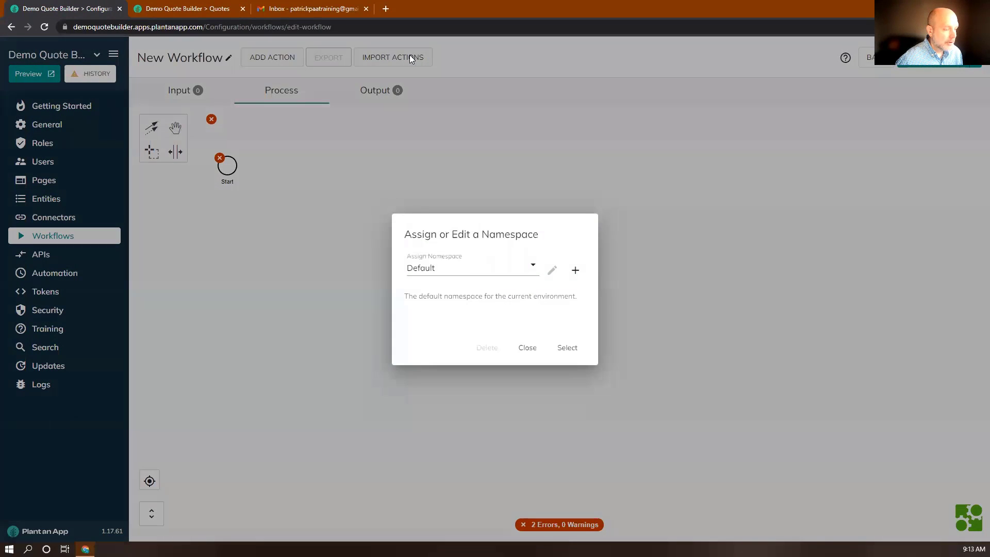
left_click(564, 349)
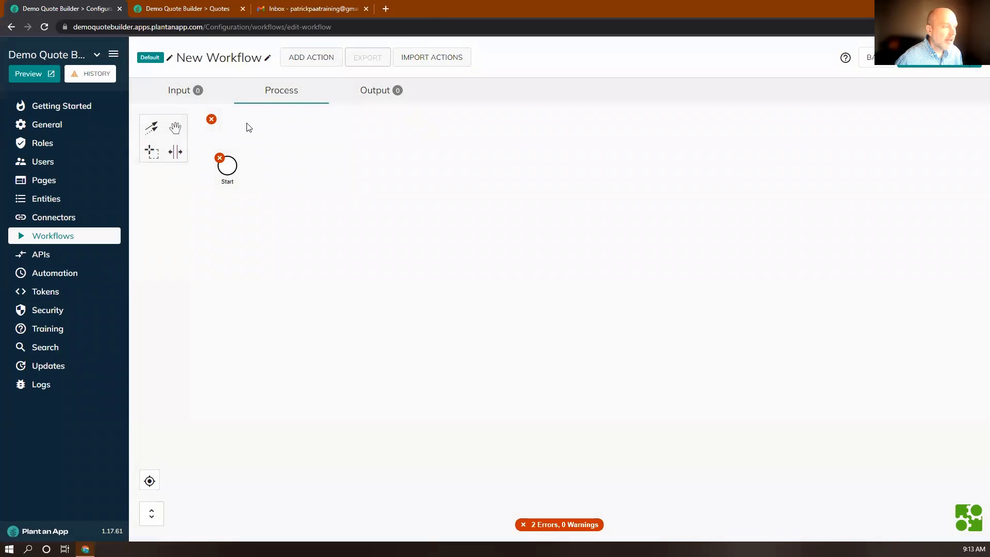
Step: Add an input parameter named Quote typed as the Quote entity
left_click(181, 92)
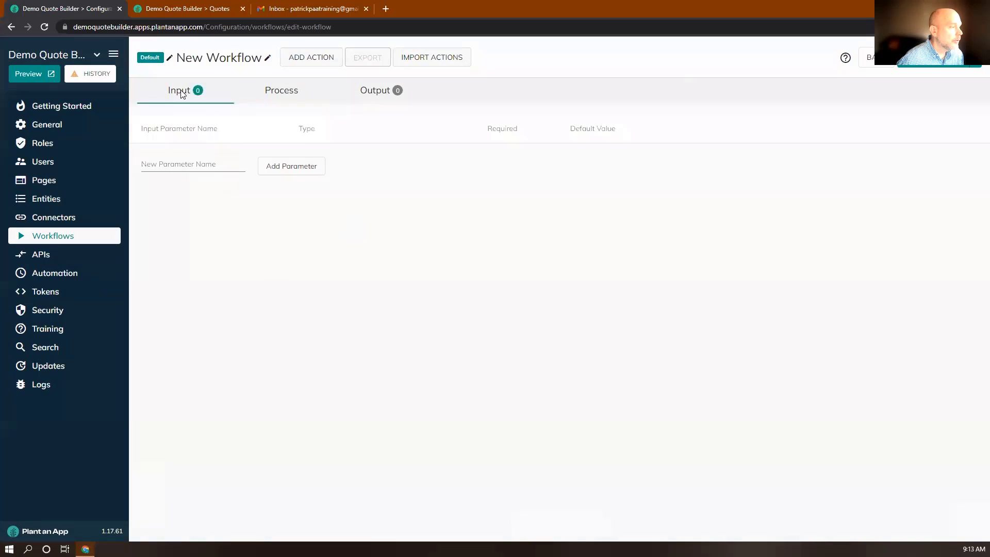
left_click(170, 164)
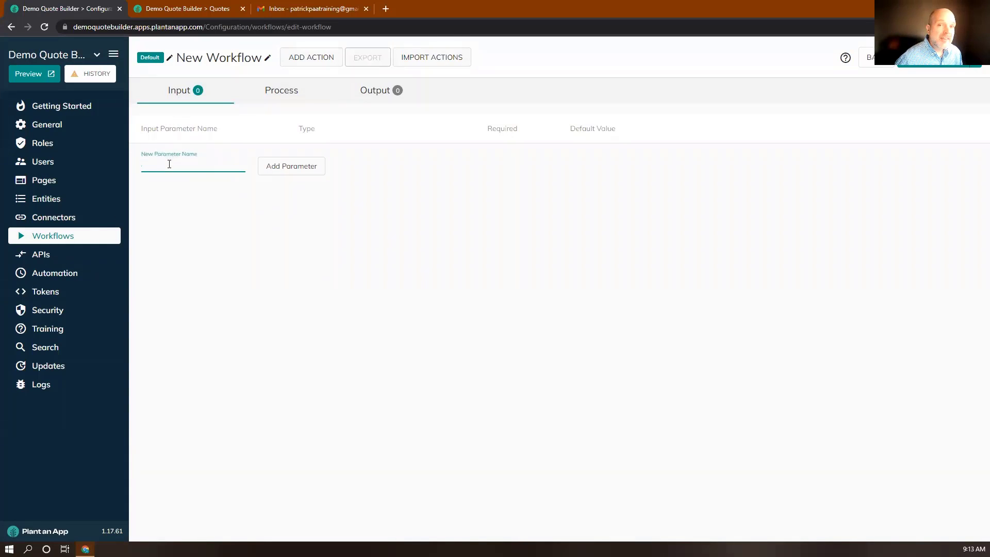
type("Quote")
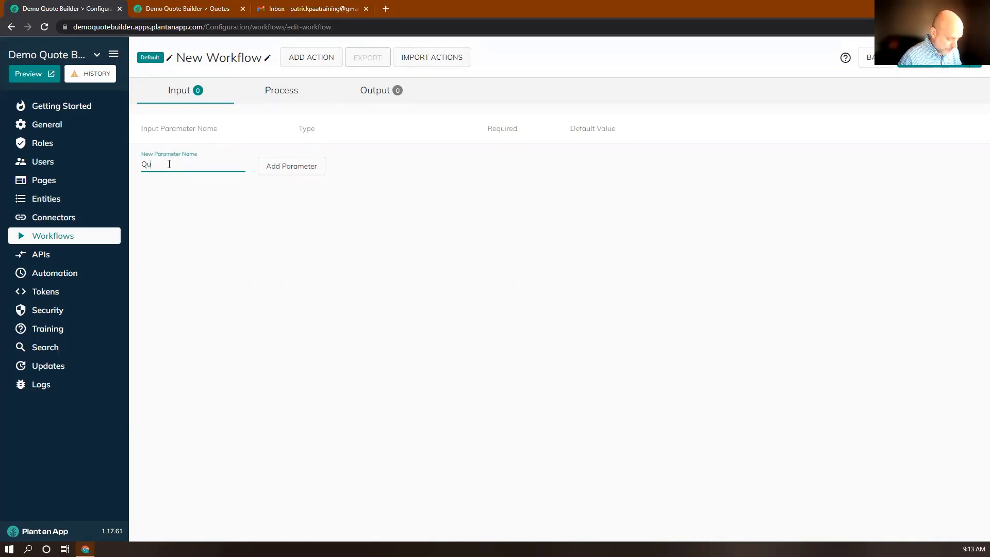
left_click(290, 169)
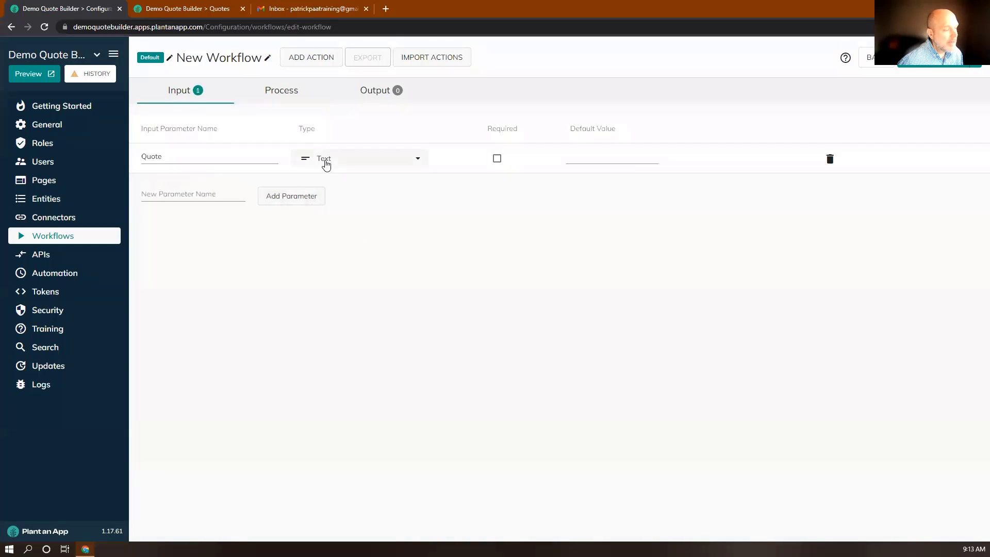
left_click(325, 160)
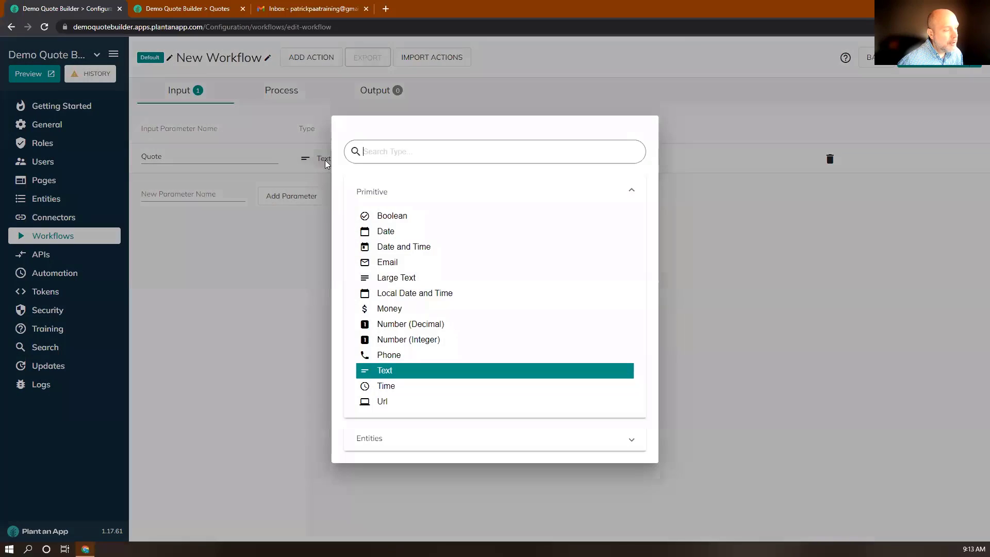
left_click(374, 441)
scroll(388, 416, "down", 2)
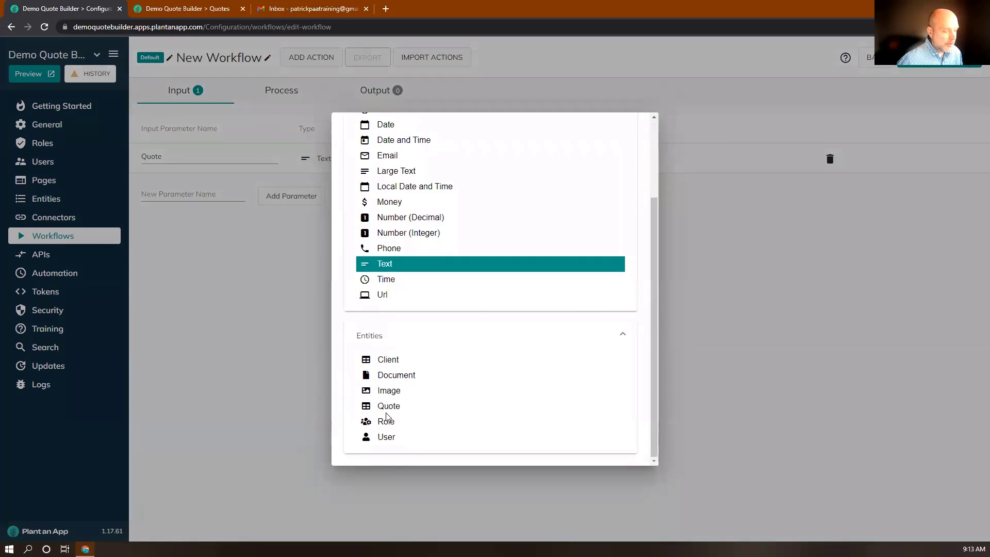
left_click(388, 406)
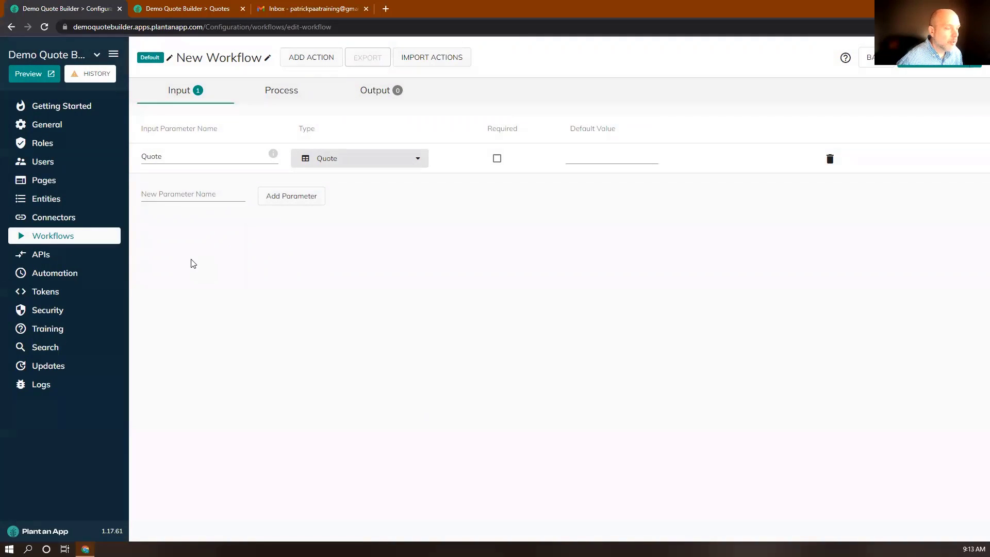
left_click(280, 96)
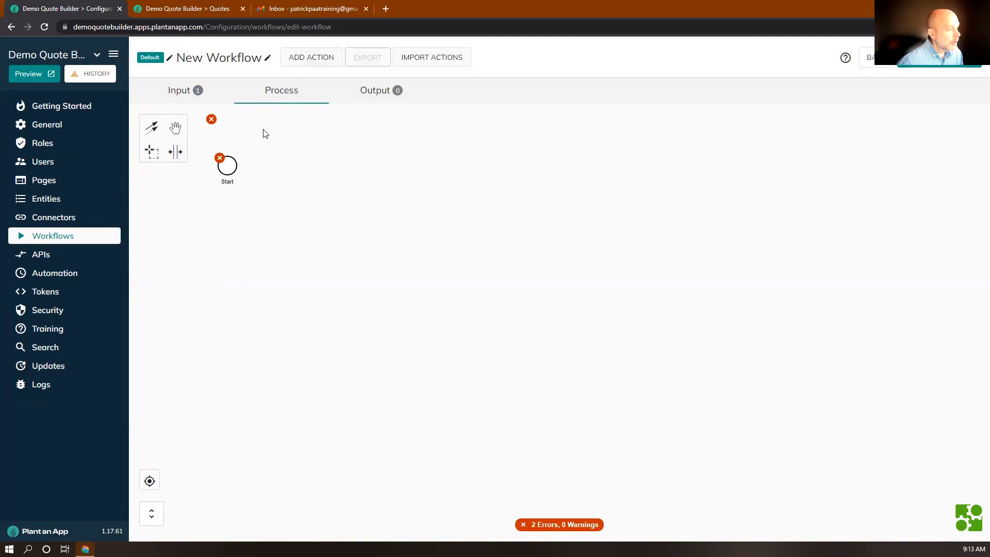
Step: Add a Read Client action to the workflow by searching 'read cli'
left_click(307, 56)
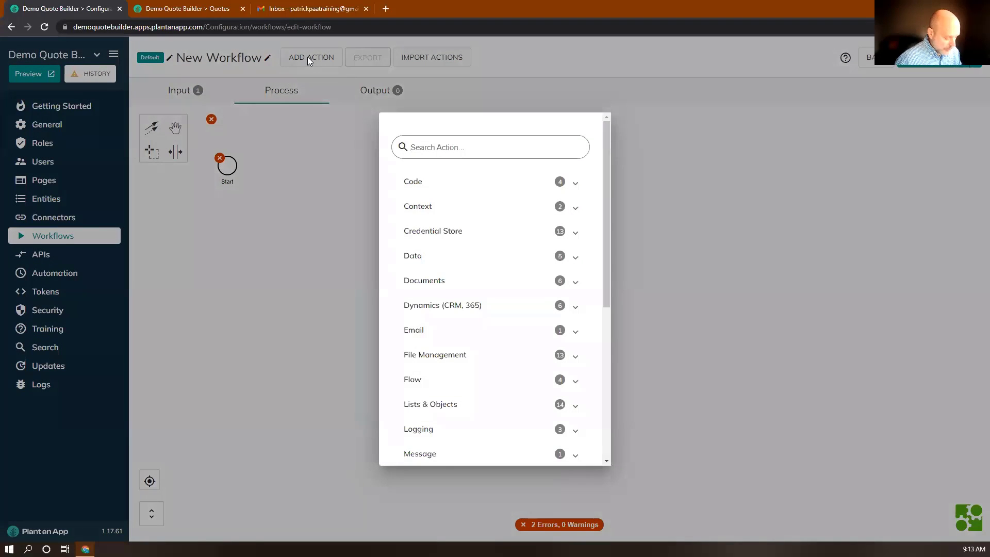
type("read")
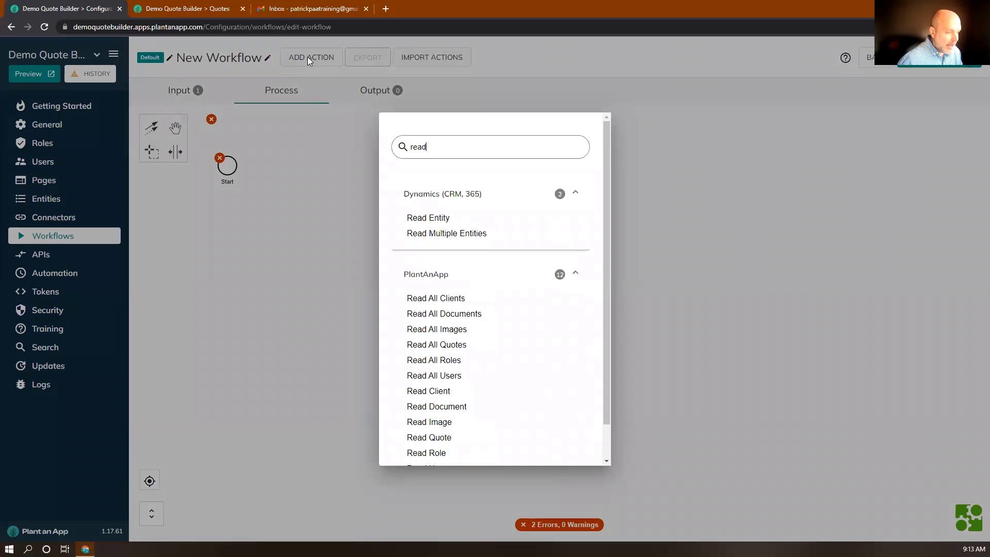
type(" c")
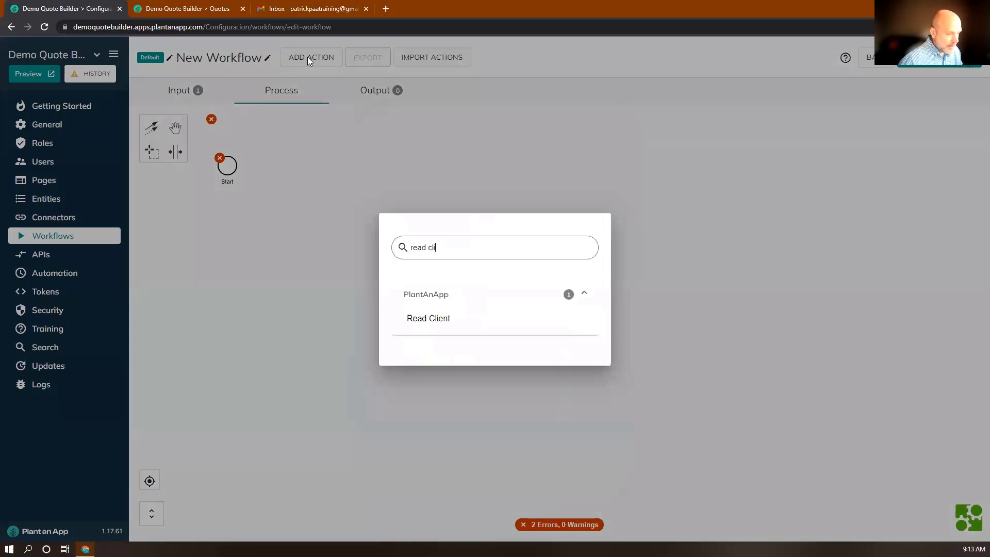
type("li")
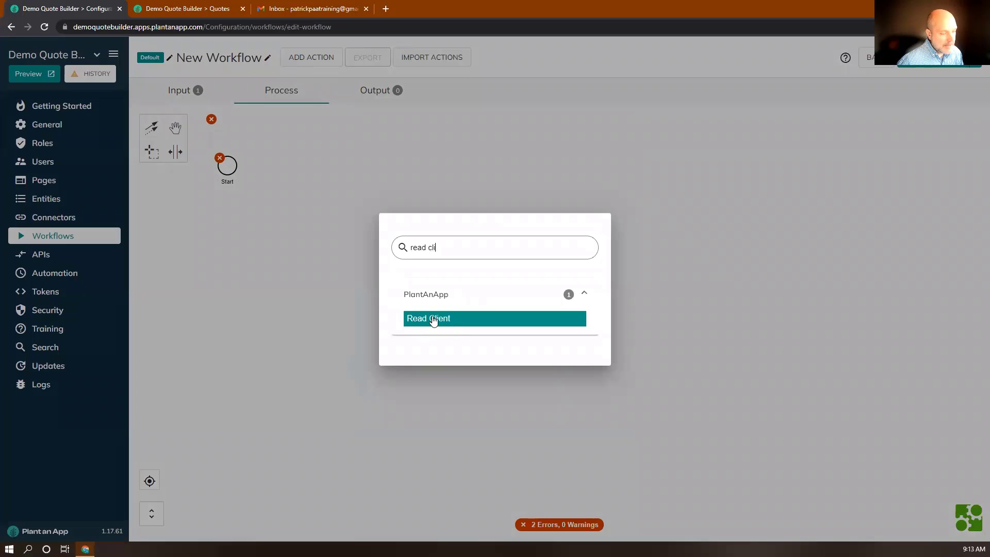
left_click(432, 322)
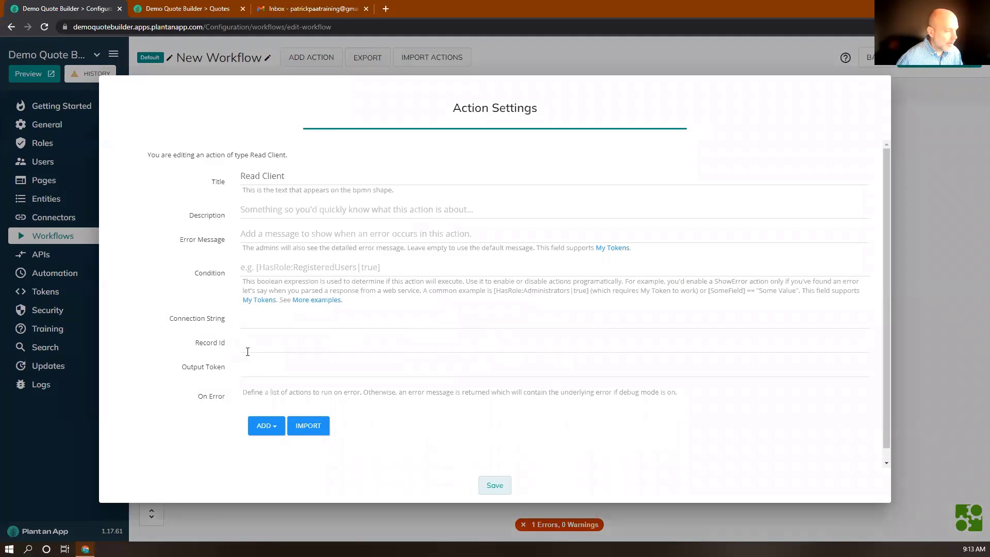
Step: Set the action's Record Id to [Quote:Client] and its Output Token to Client
left_click(248, 346)
type("[Quote:Cli")
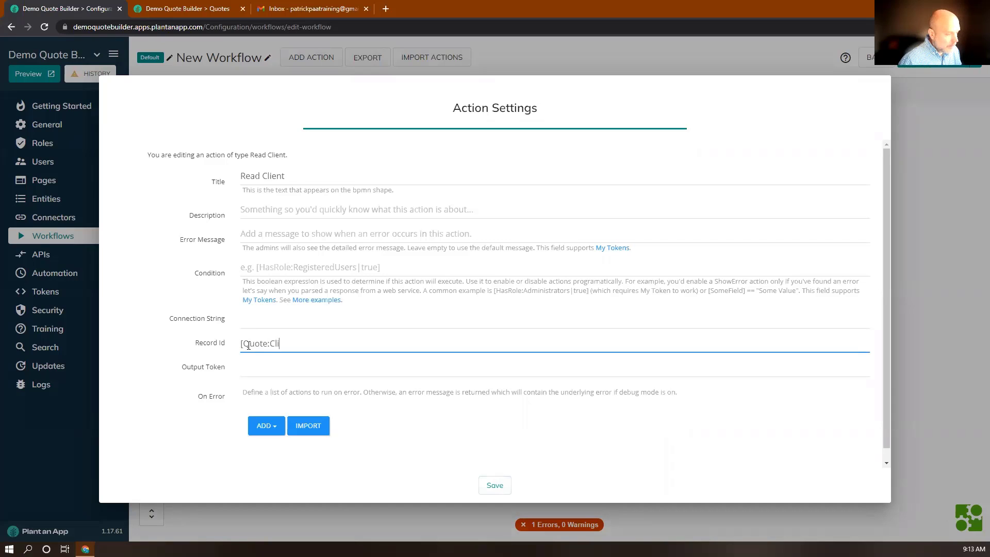
type("ent]")
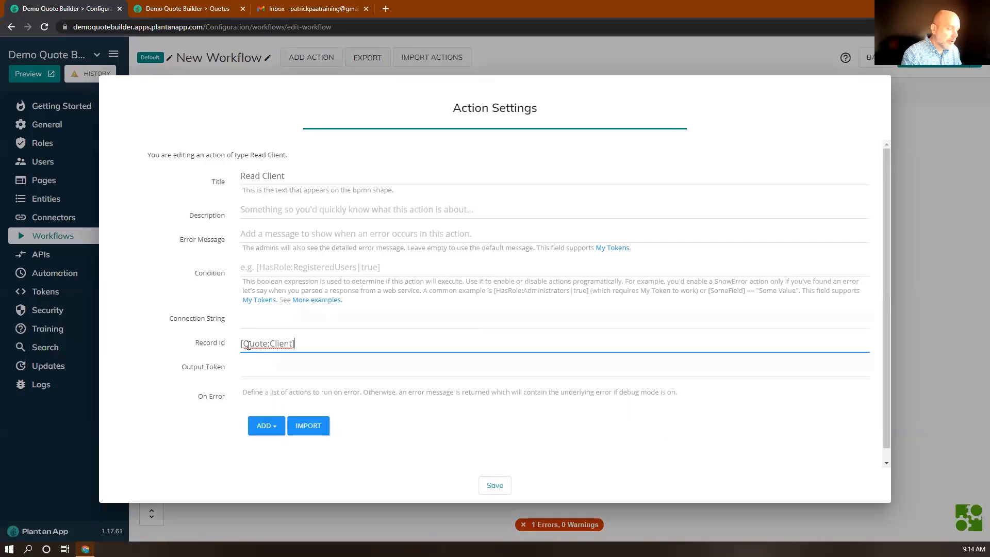
left_click(264, 372)
type("Client")
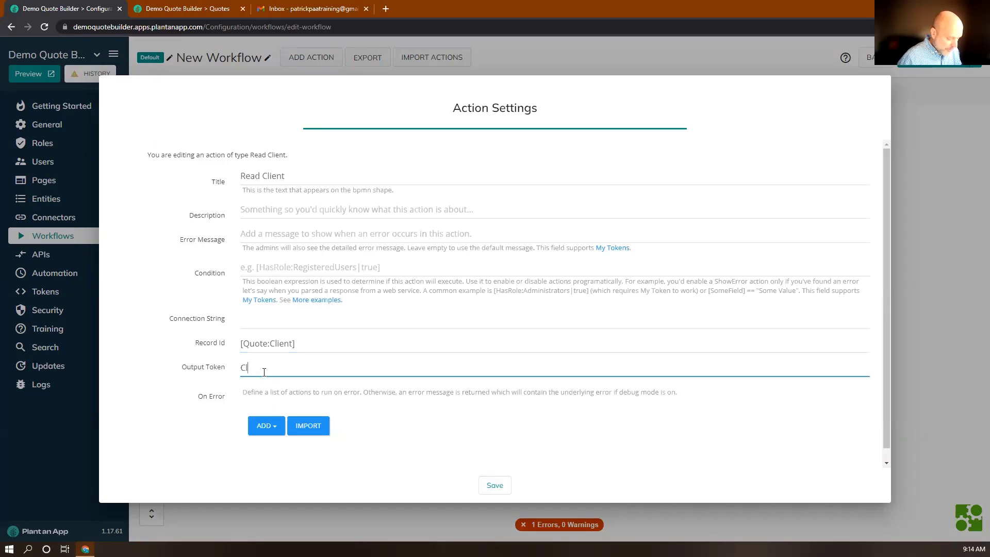
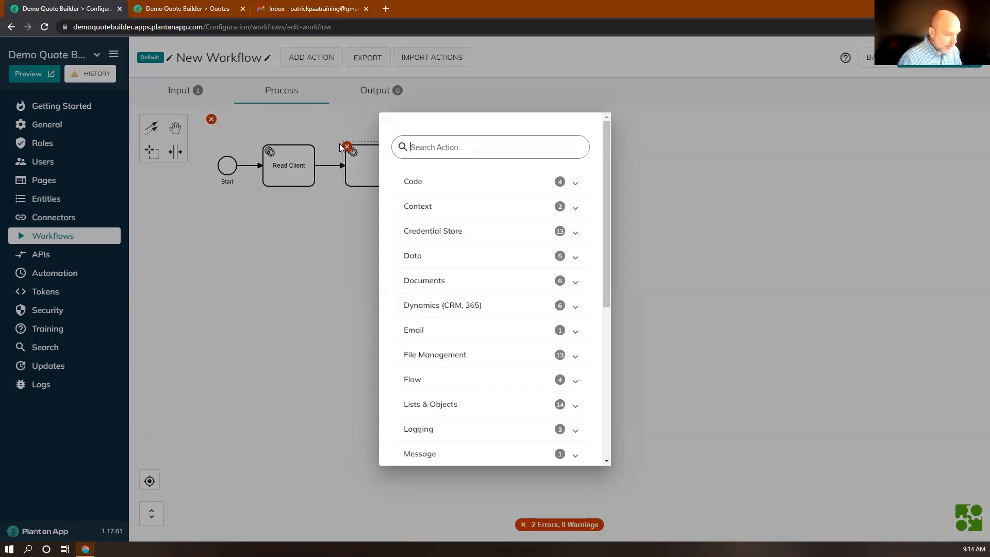
Step: Add a Server Request action pointing at the freecurrencyapi.net rates endpoint URL
type("Ser")
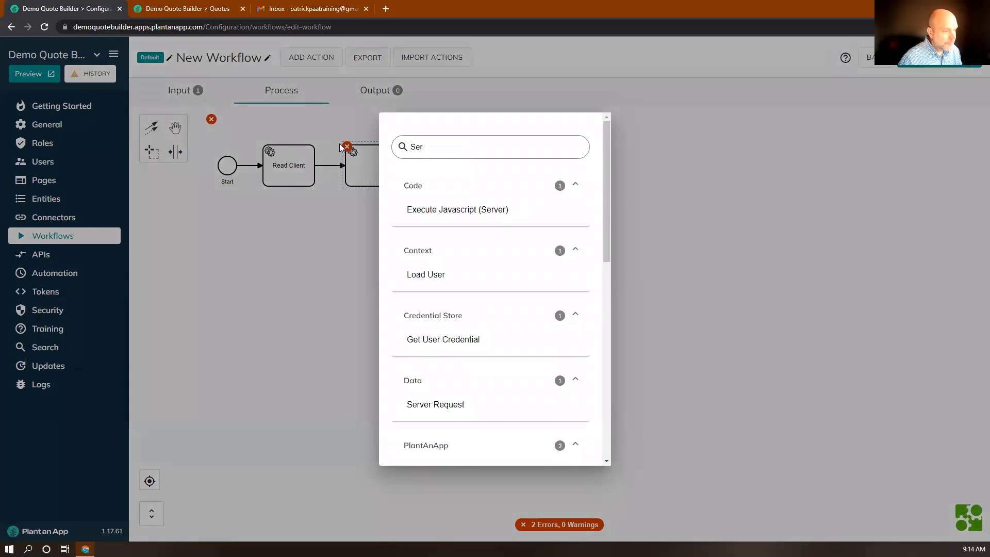
type("ver")
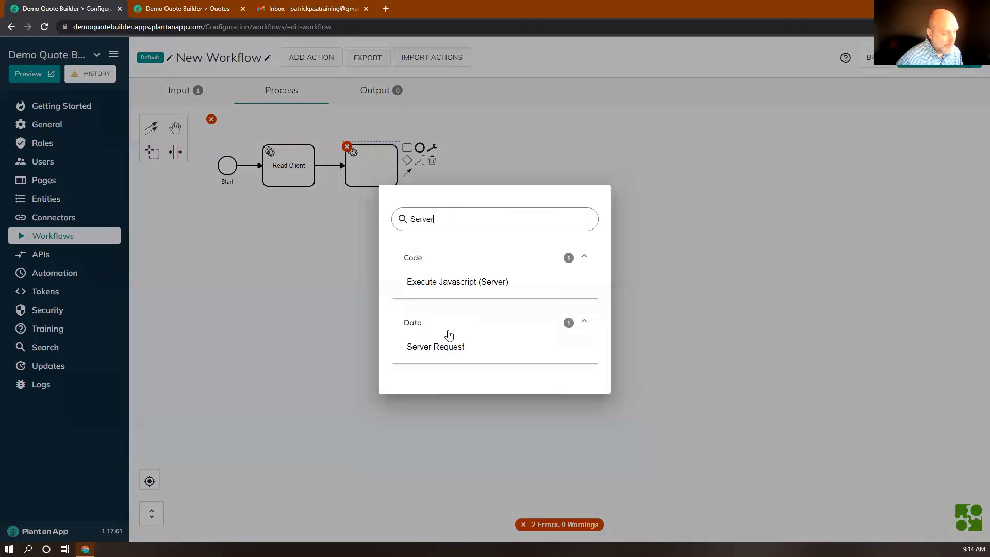
left_click(463, 346)
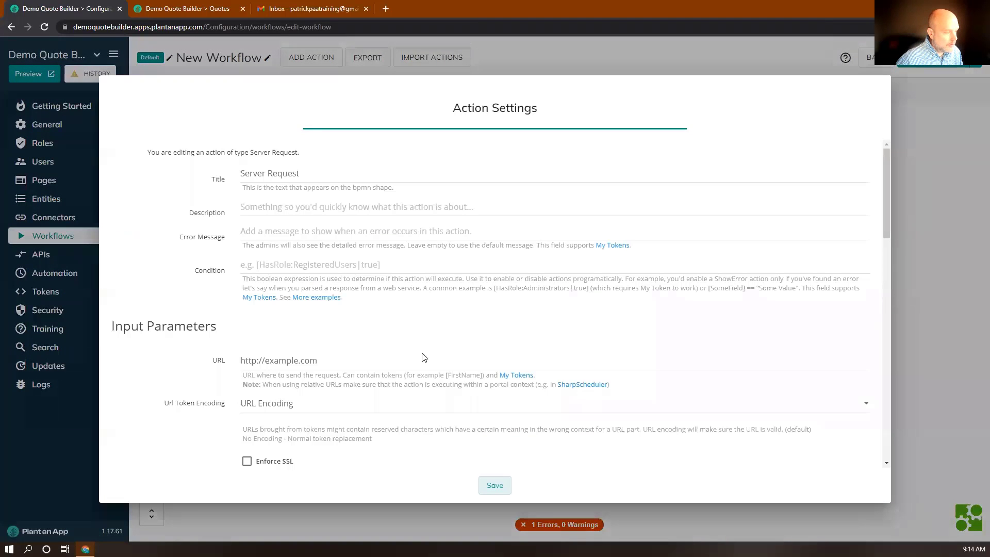
triple_click(291, 362)
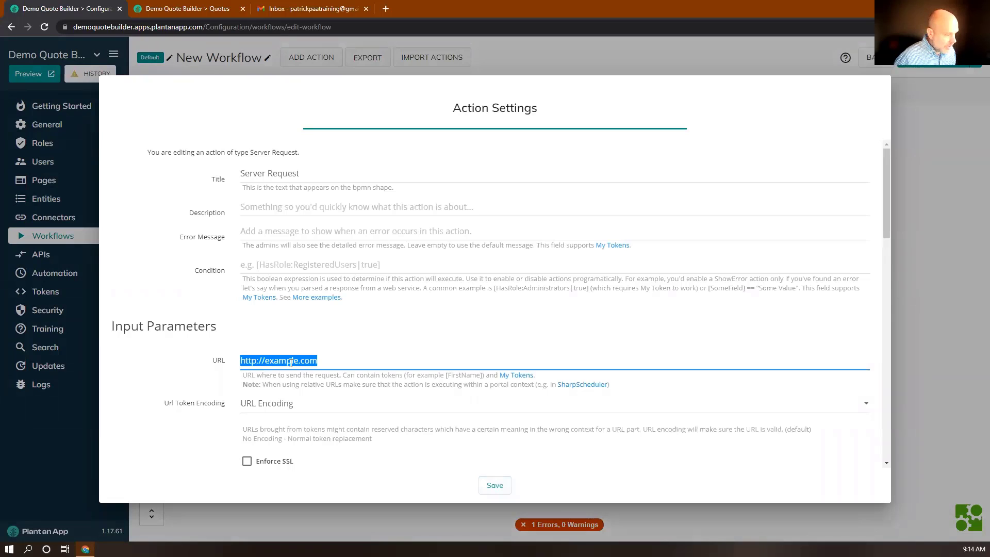
key("super+v")
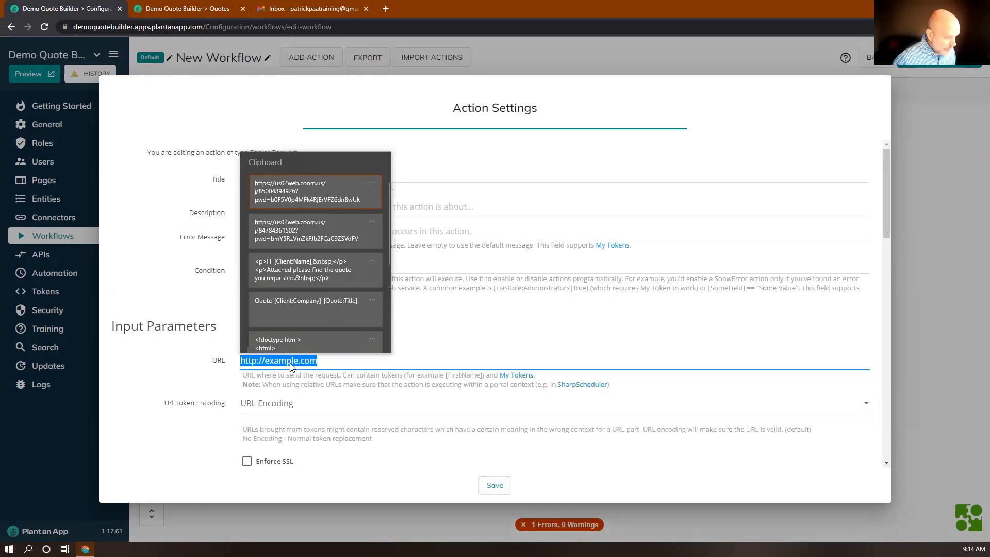
scroll(289, 288, "down", 4)
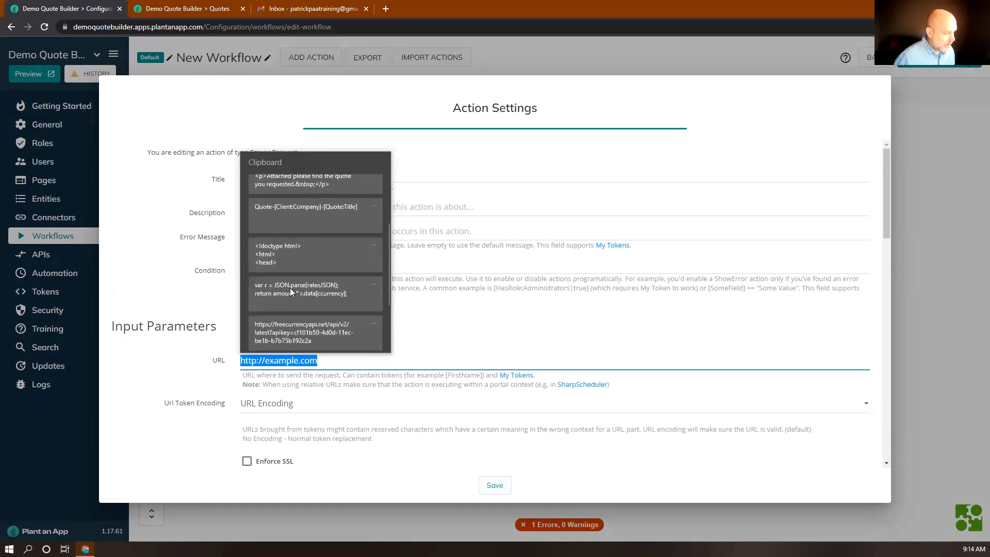
scroll(290, 288, "down", 1)
left_click(287, 242)
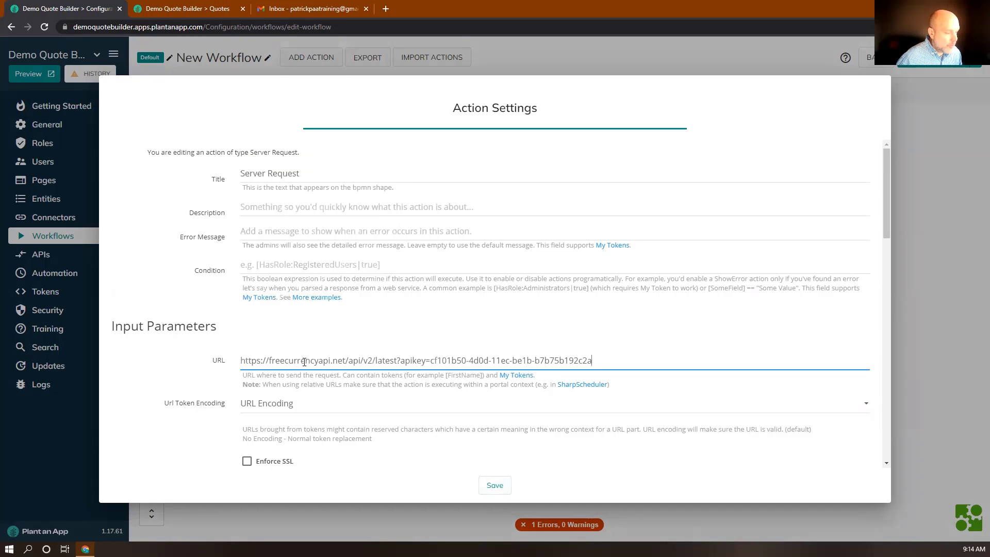
Step: Set the HTTP method to GET and clear the sample request data
scroll(300, 364, "down", 1)
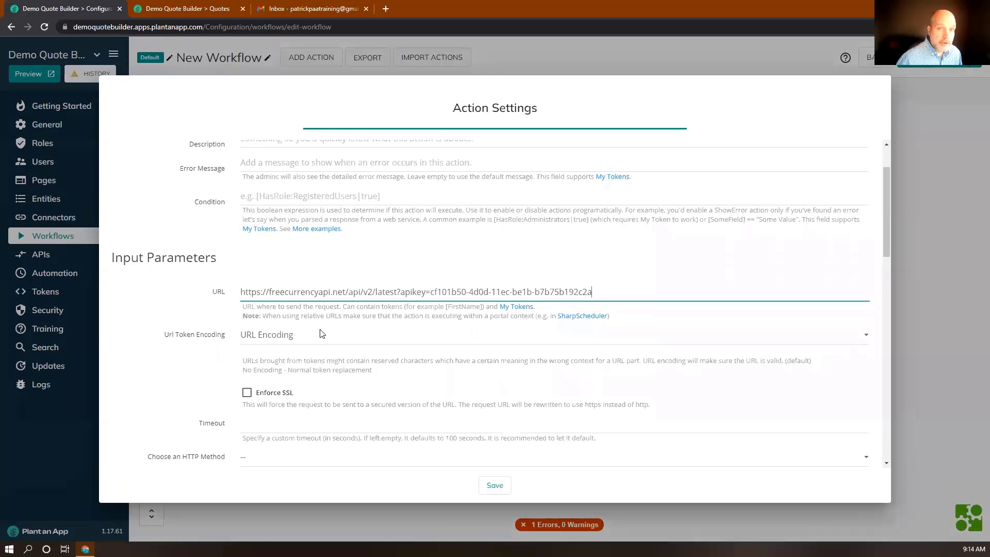
scroll(319, 334, "down", 2)
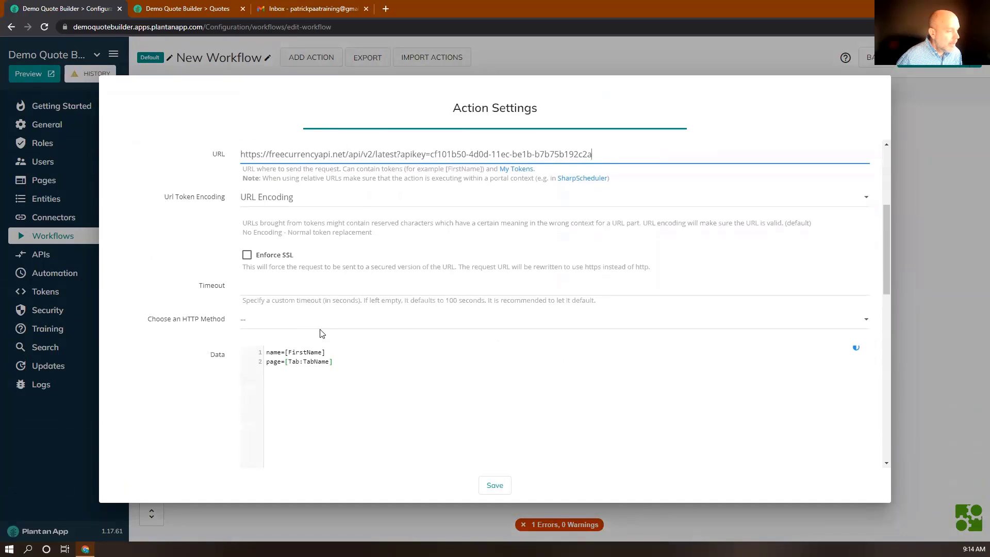
scroll(328, 225, "down", 2)
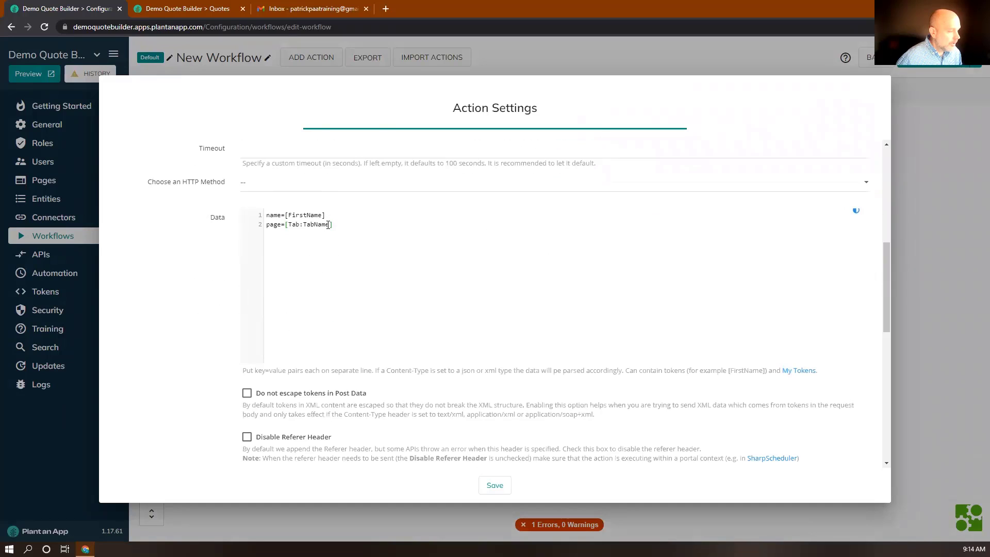
left_click(265, 185)
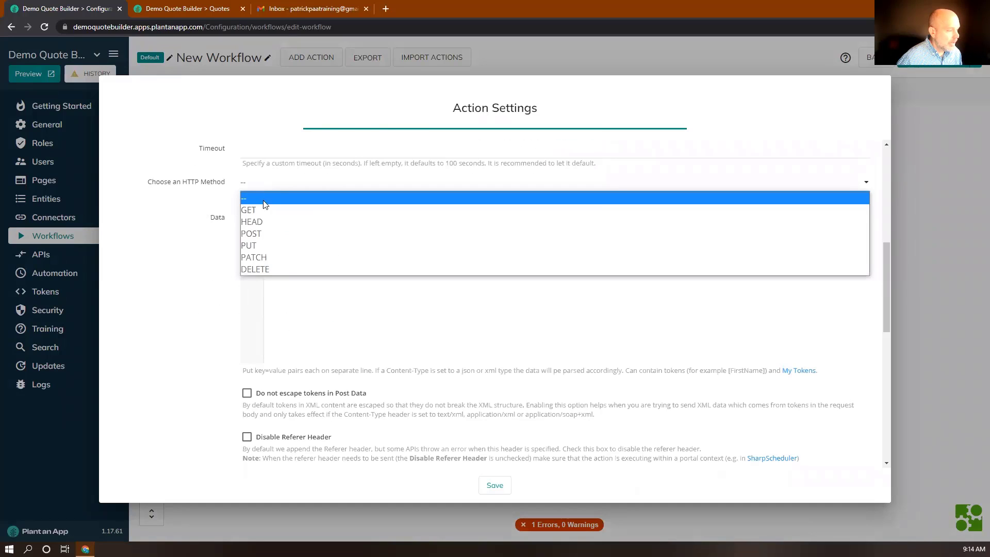
left_click(258, 209)
left_click_drag(333, 224, 269, 216)
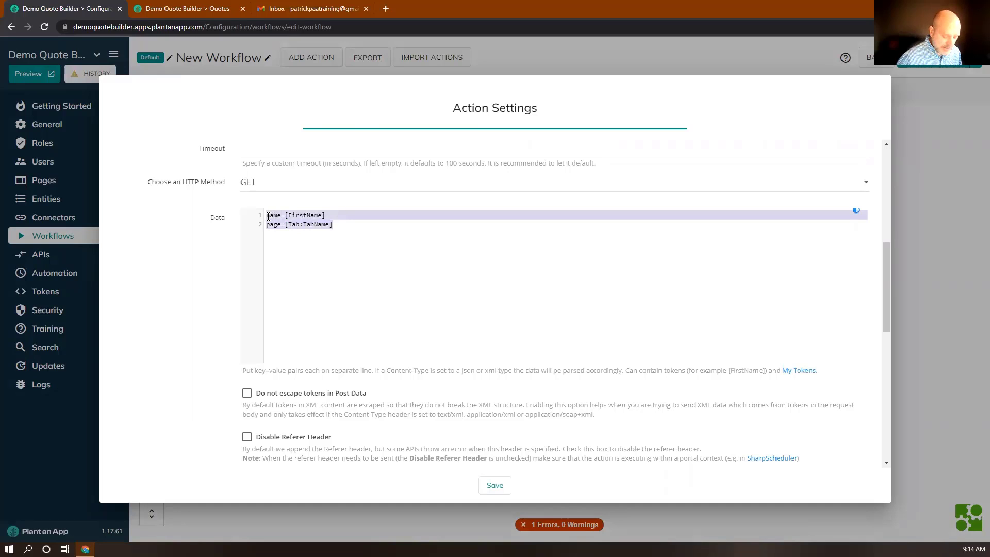
key("BackSpace")
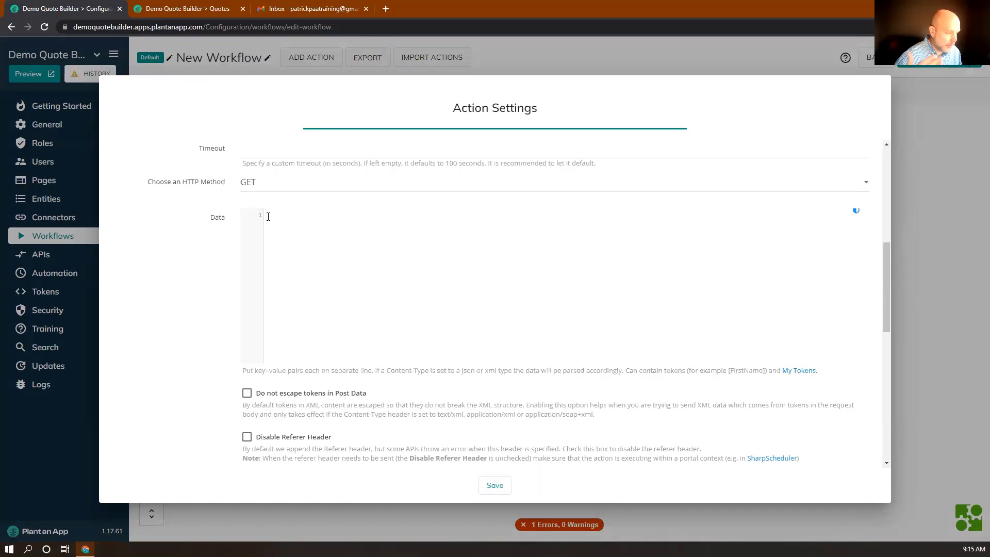
Step: Name the output token ratesJSON and save the Server Request action
scroll(268, 216, "down", 3)
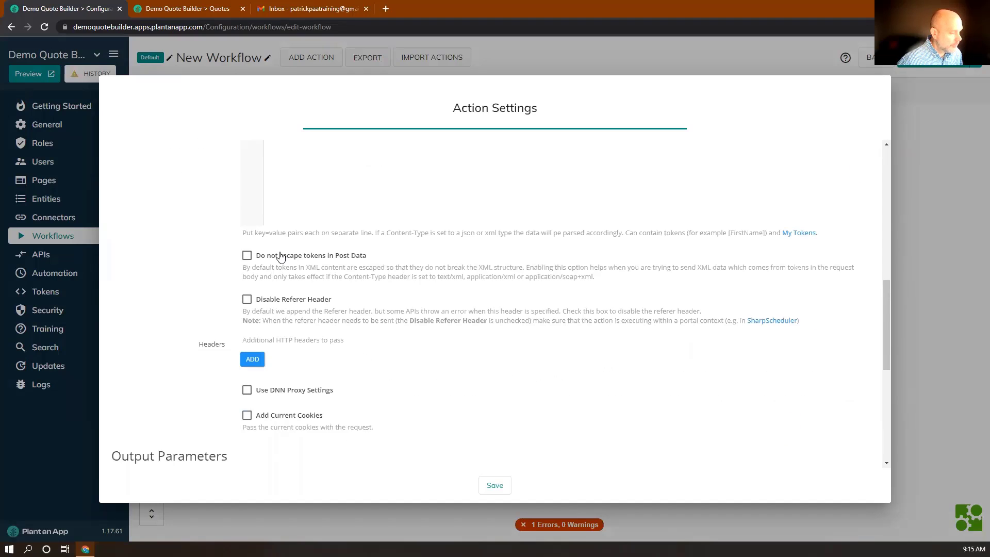
scroll(281, 258, "down", 3)
scroll(279, 260, "down", 3)
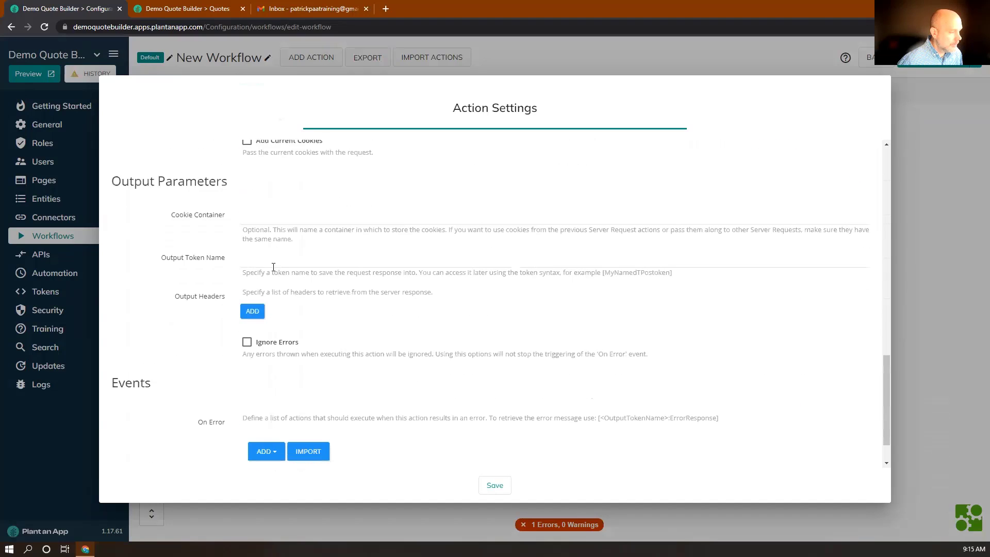
left_click(265, 260)
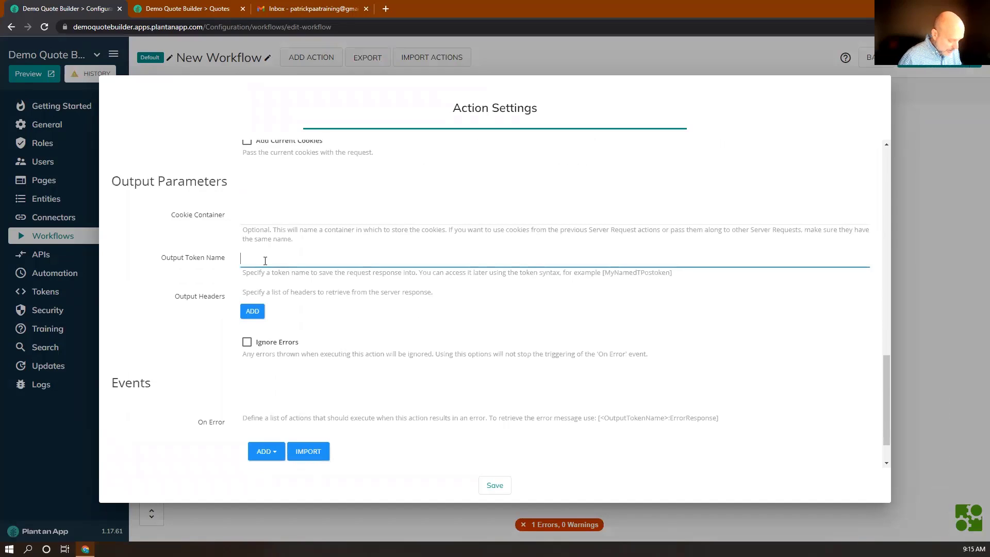
type("rates")
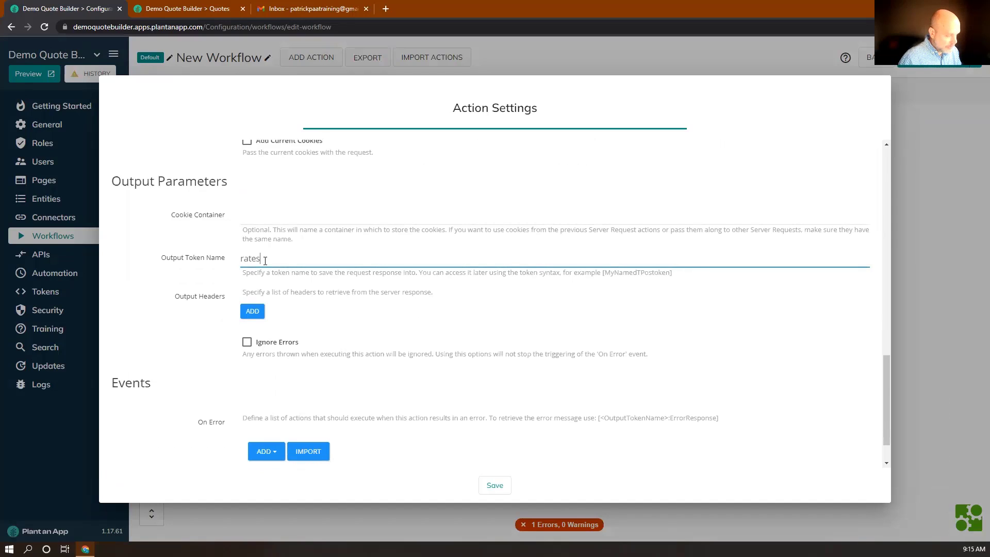
type("JSON")
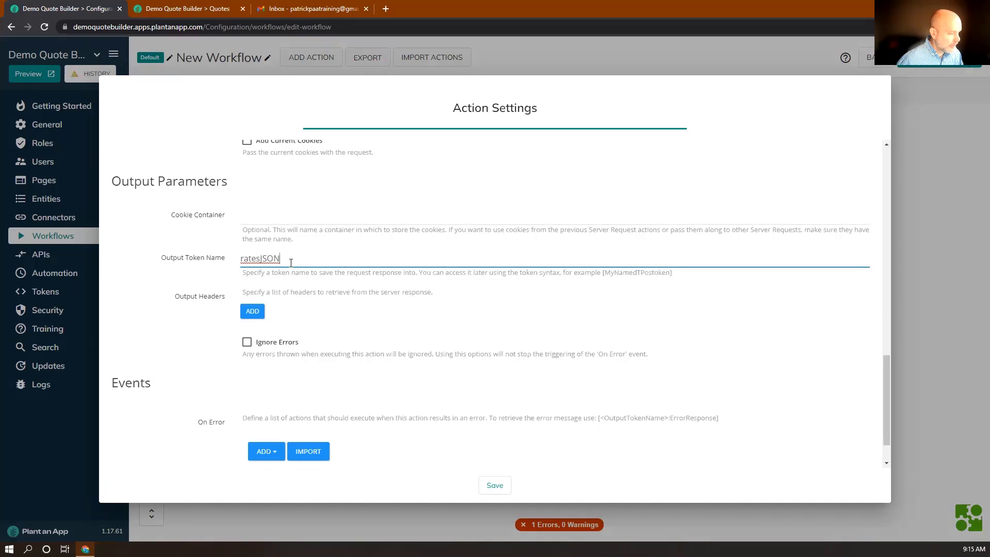
scroll(316, 347, "down", 1)
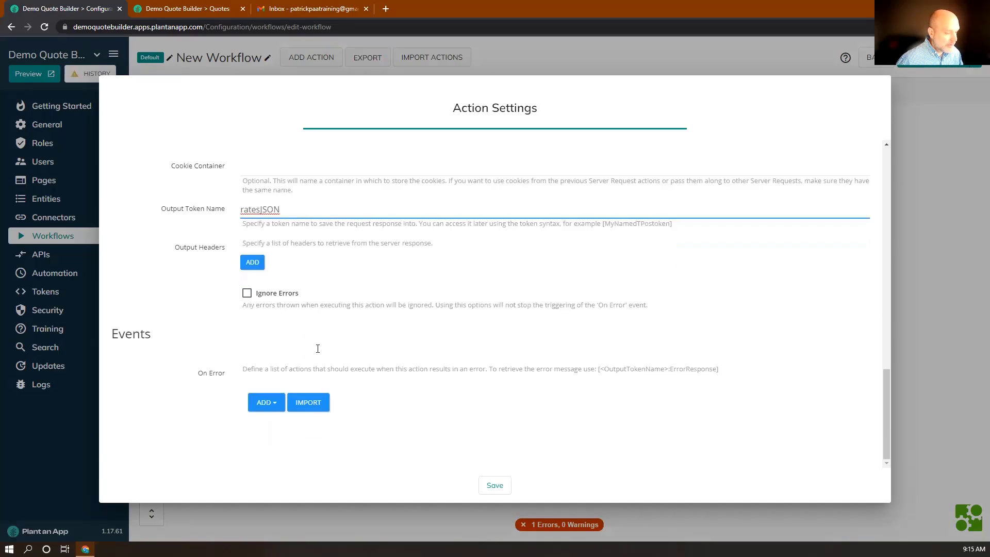
left_click(493, 485)
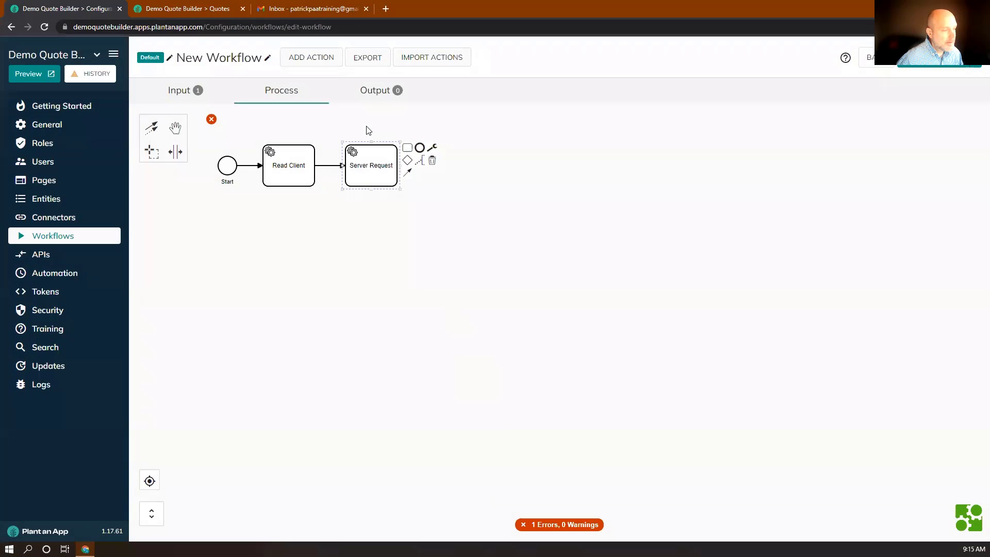
Step: Append an Execute Javascript (Server) action after Server Request
left_click(407, 148)
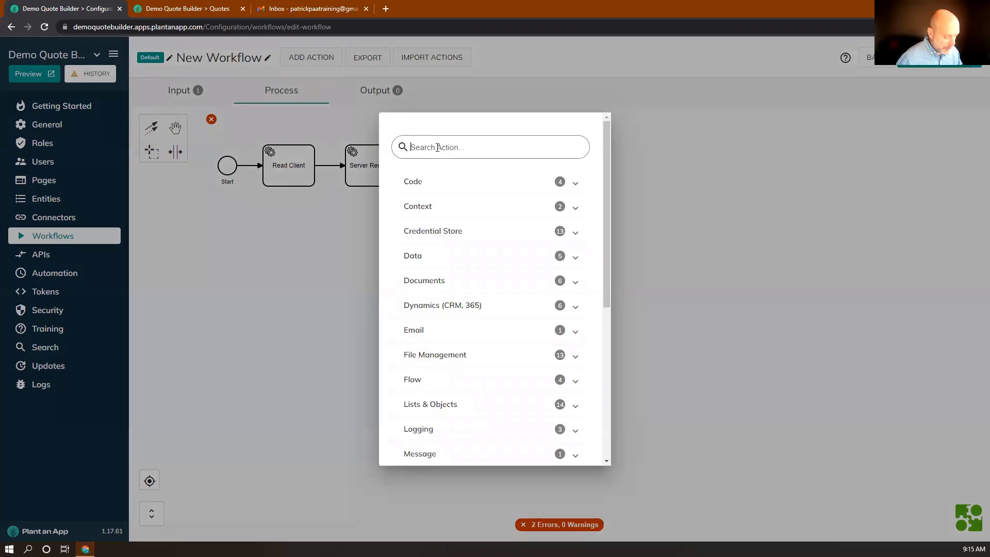
type("execute")
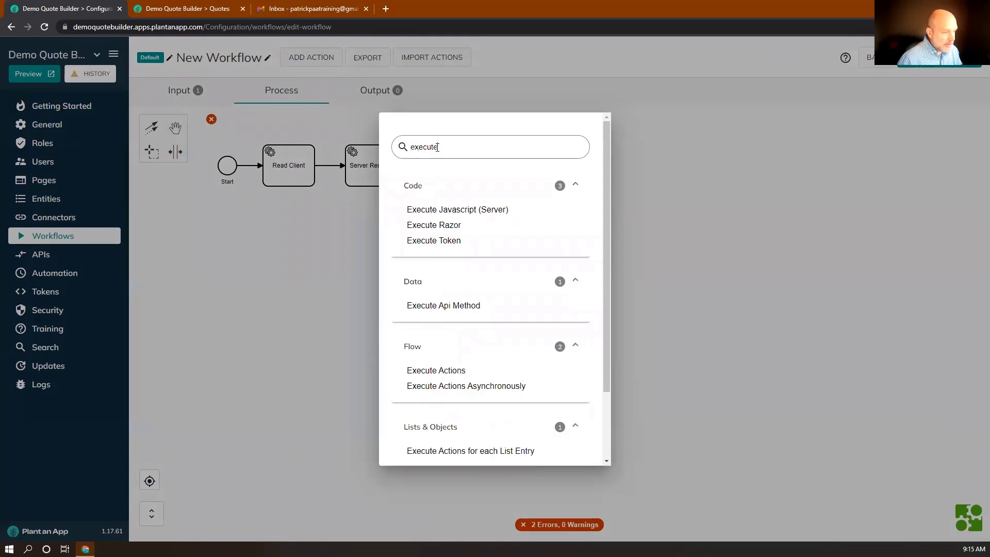
left_click(453, 211)
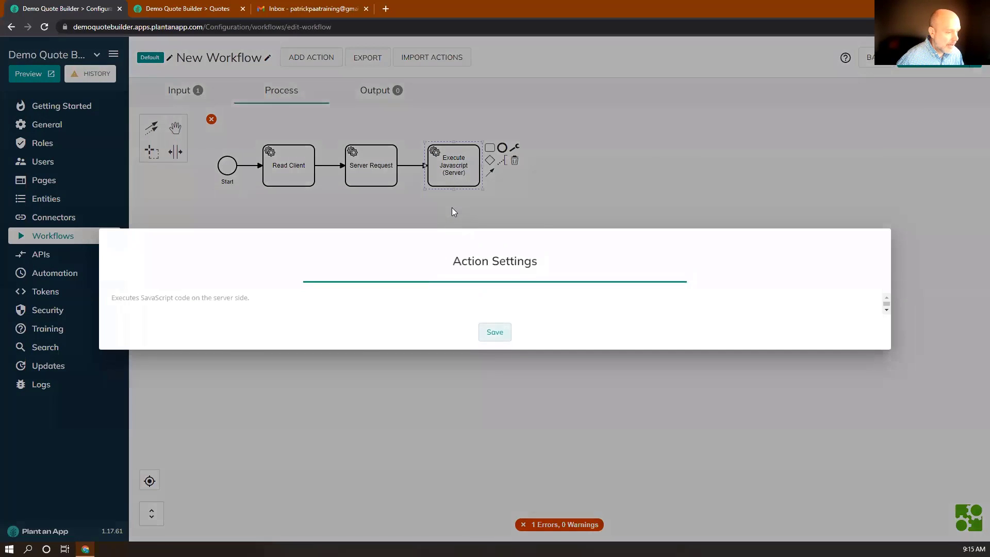
scroll(280, 376, "down", 3)
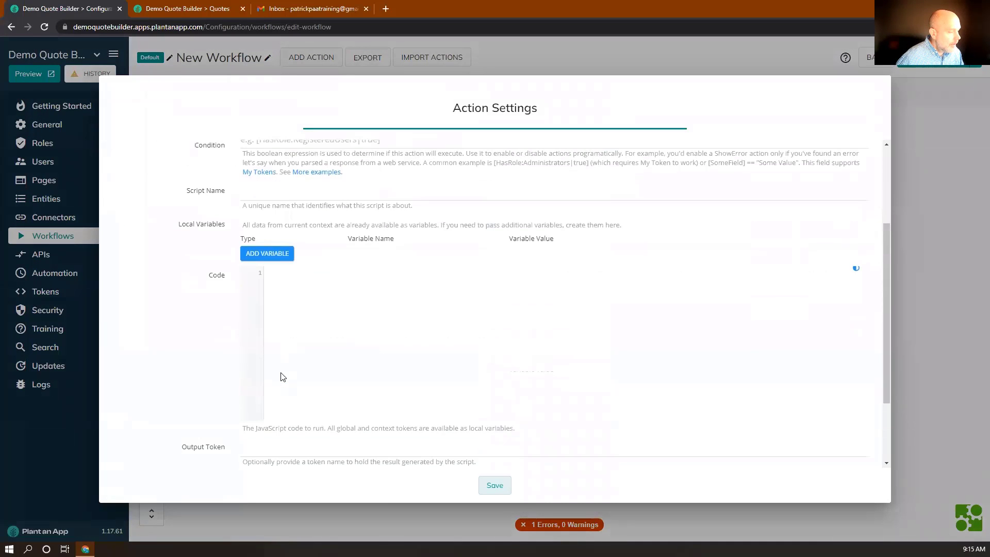
Step: Add two string local variables, setting the first, amount, to [Quote:Amount]
left_click(271, 253)
left_click(273, 258)
left_click(269, 281)
left_click(268, 288)
left_click(266, 291)
left_click(263, 315)
left_click(399, 257)
type("amount")
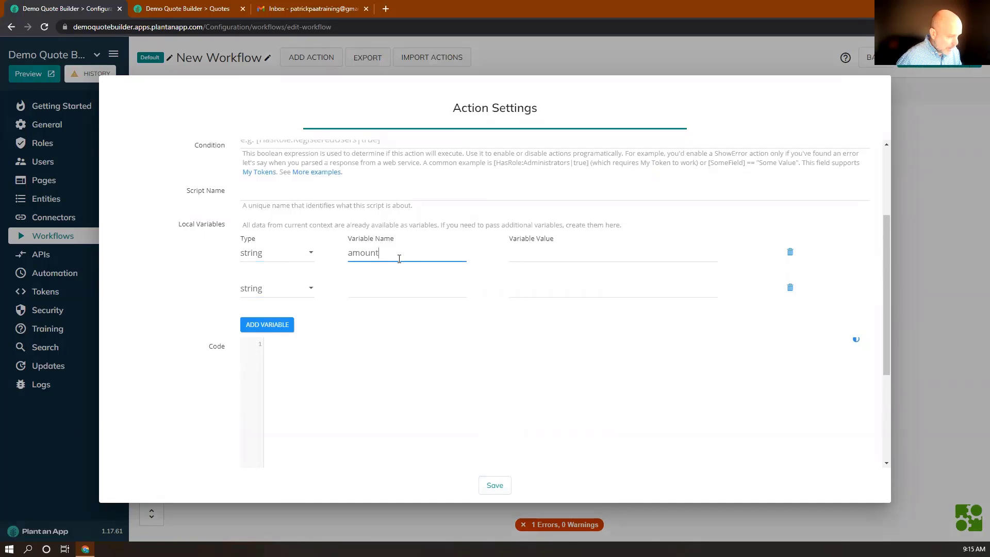
key("Tab")
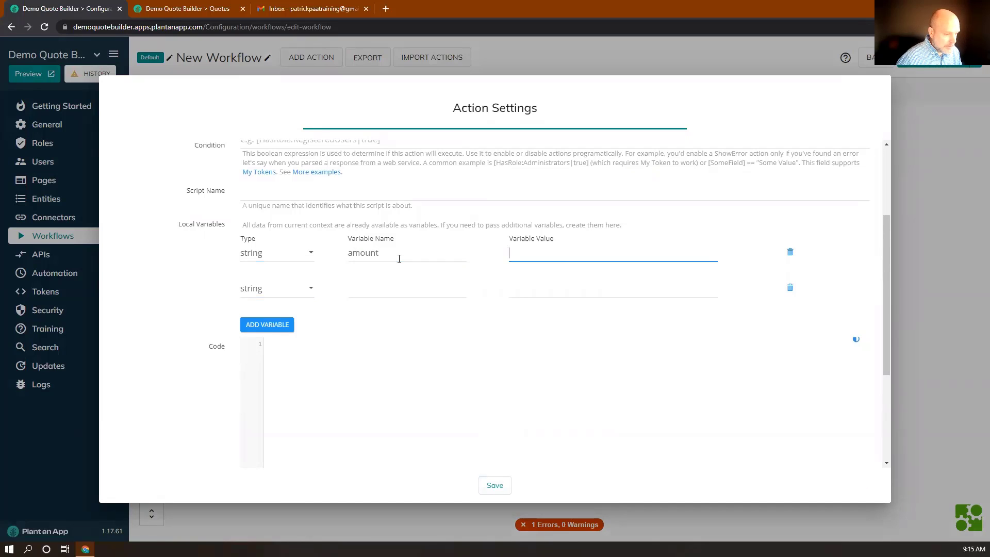
type("[")
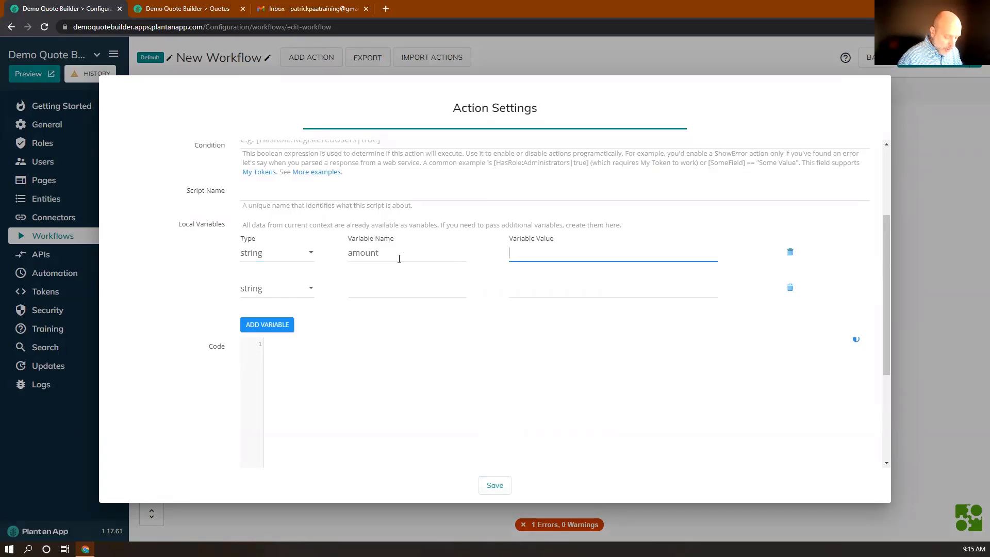
type("Qu")
key("BackSpace")
key("BackSpace")
type("quo")
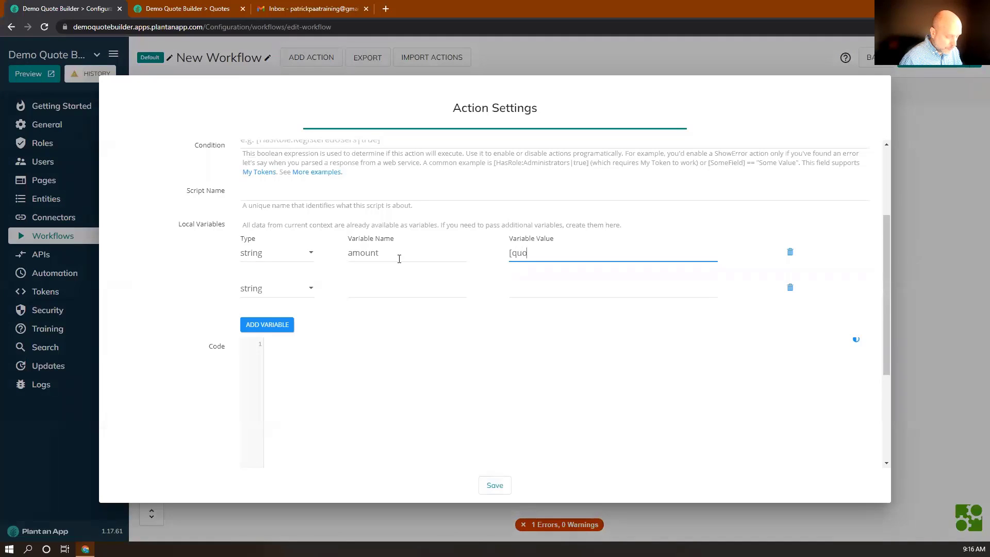
type("te:")
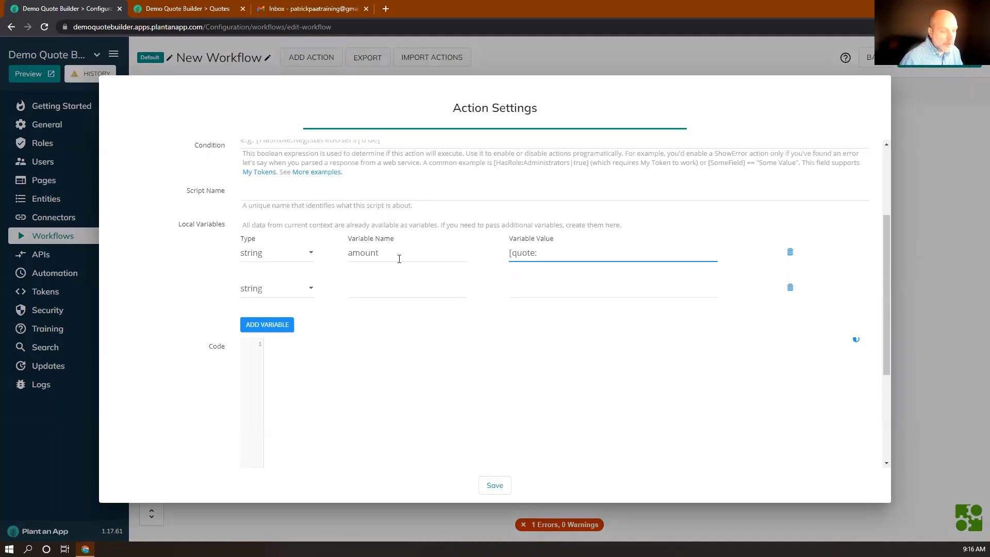
type("Amount")
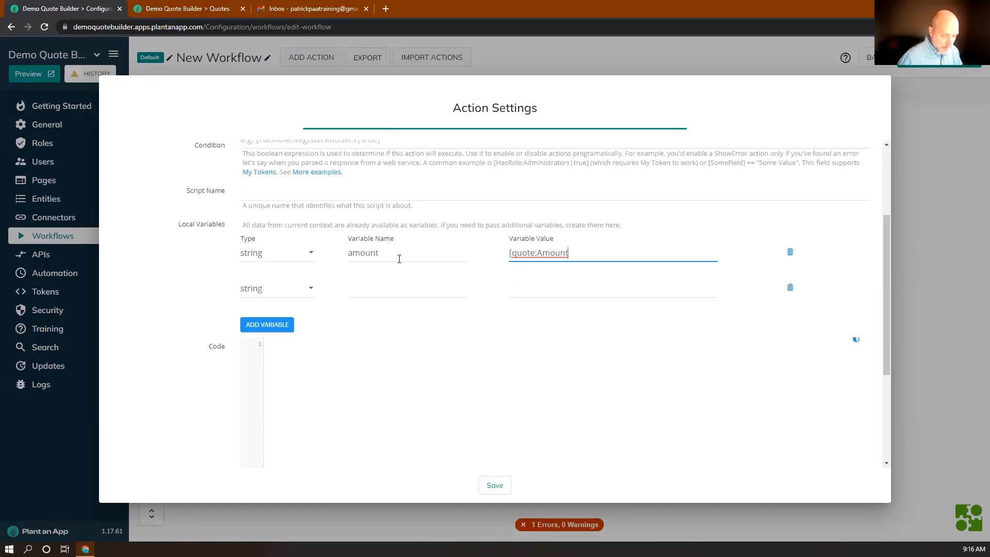
type("]")
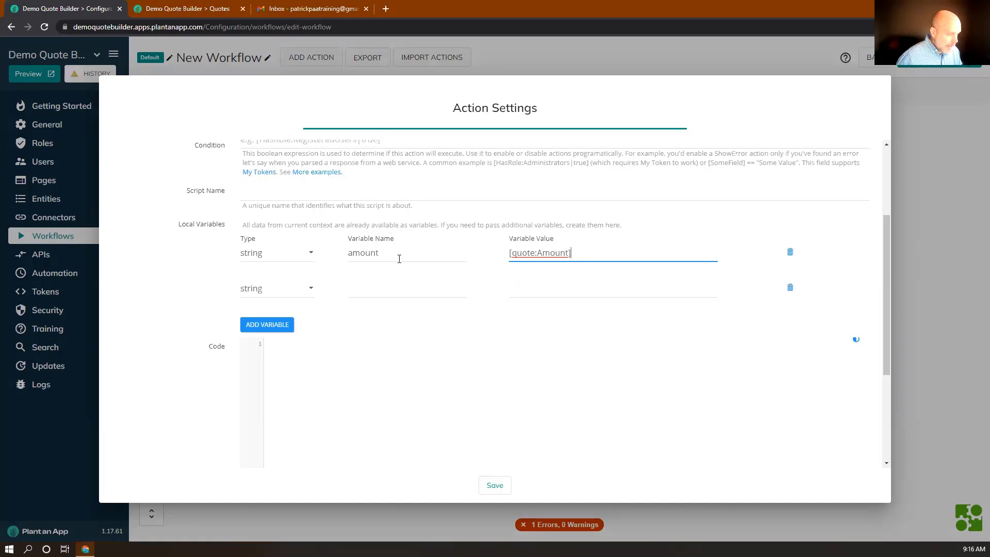
Step: Name the second variable ccurrency with the value [Client:Currency]
left_click(397, 290)
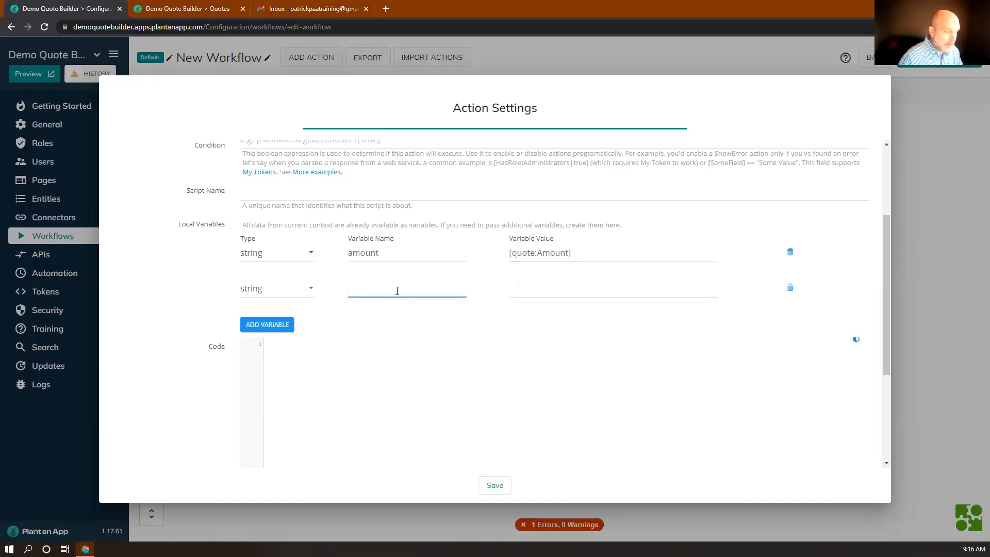
type("ccurren c")
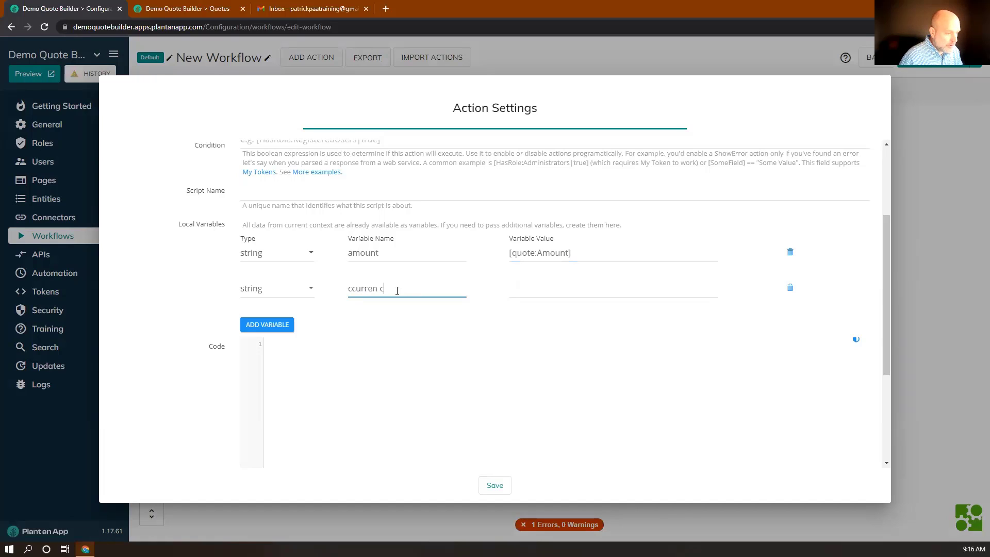
key("BackSpace")
key("BackSpace")
type("cy")
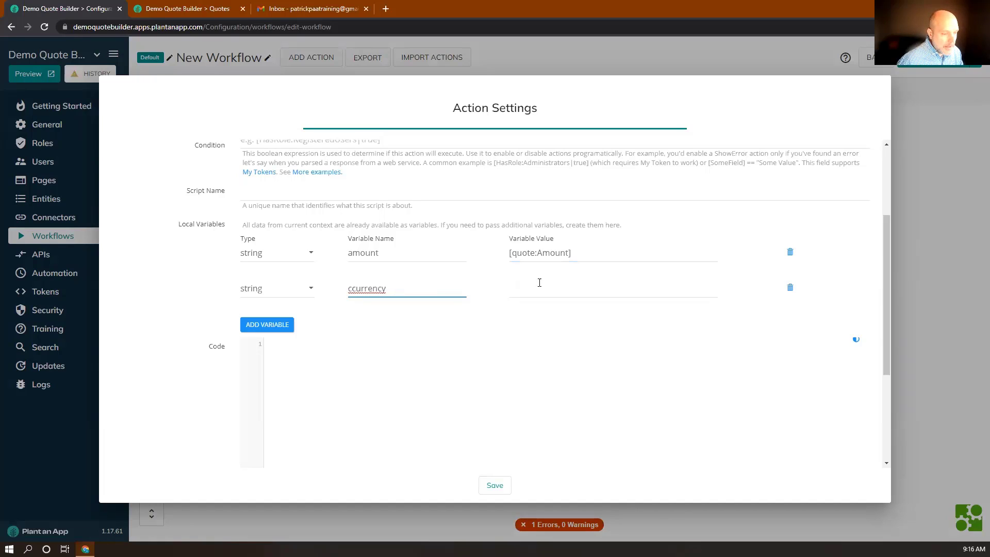
left_click(522, 294)
type("[")
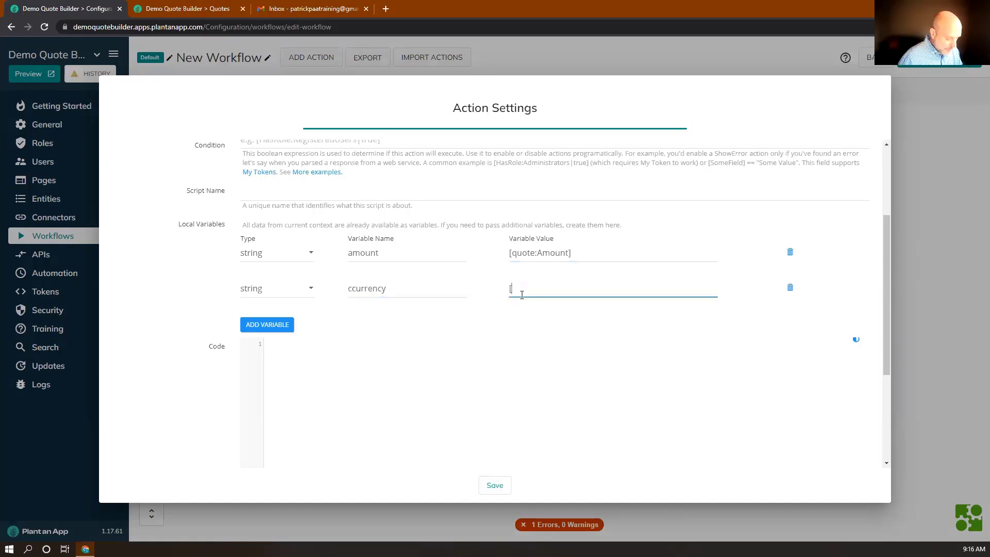
type("Client")
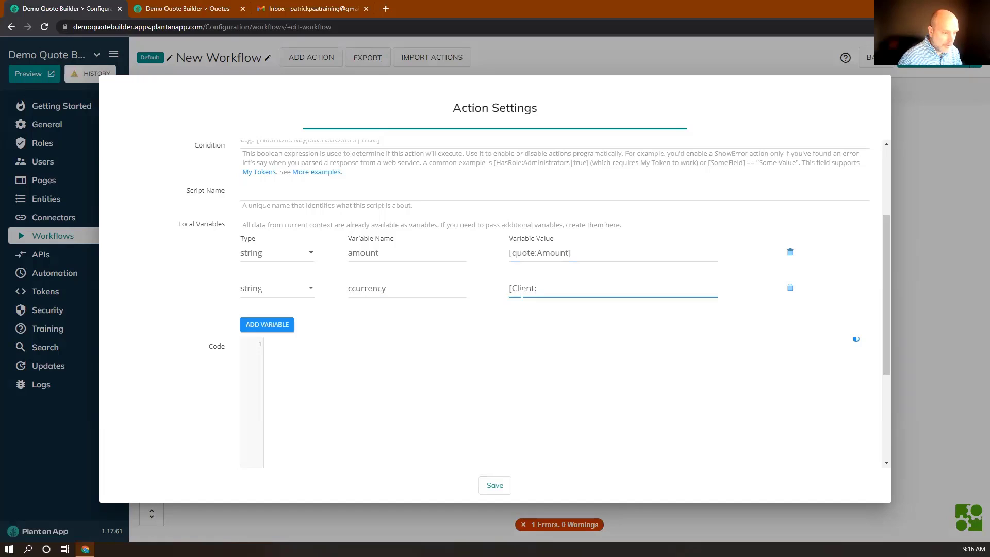
type(":Currenc")
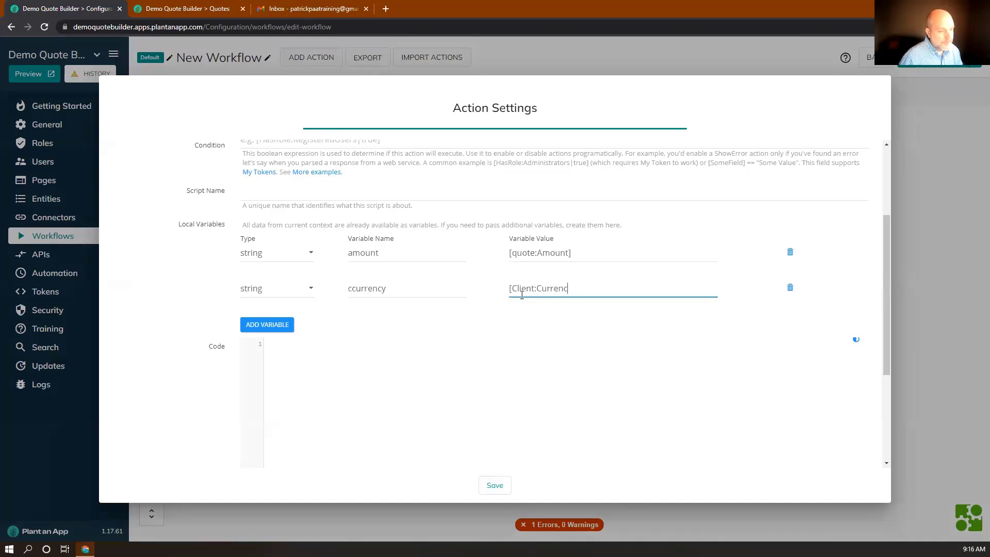
type("y]")
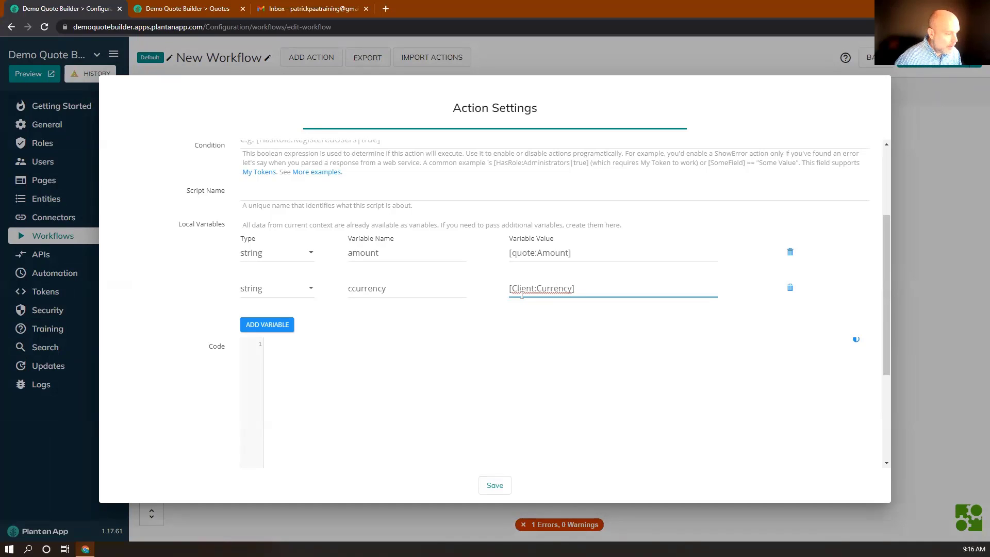
Step: Paste the JSON.parse currency conversion script into the Code area
left_click(287, 360)
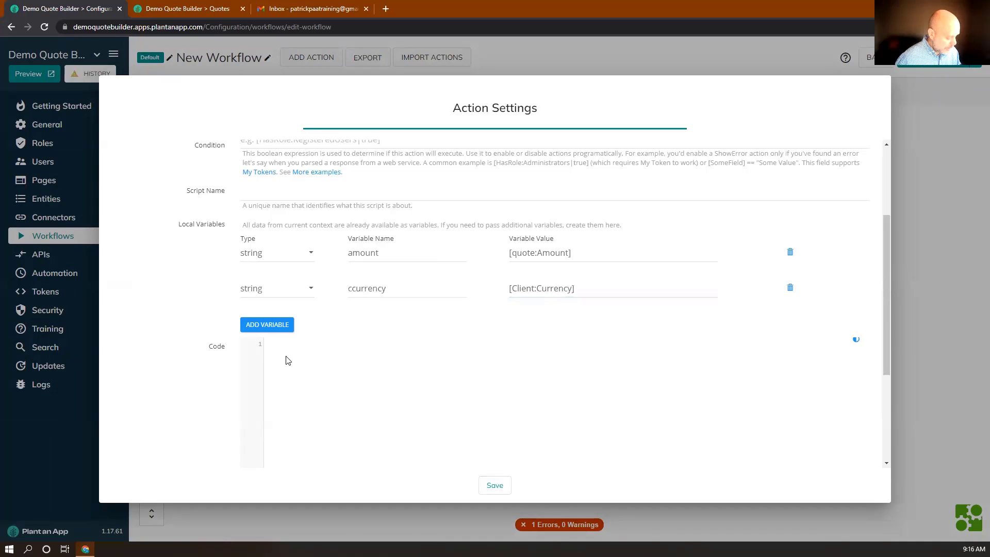
key("super+v")
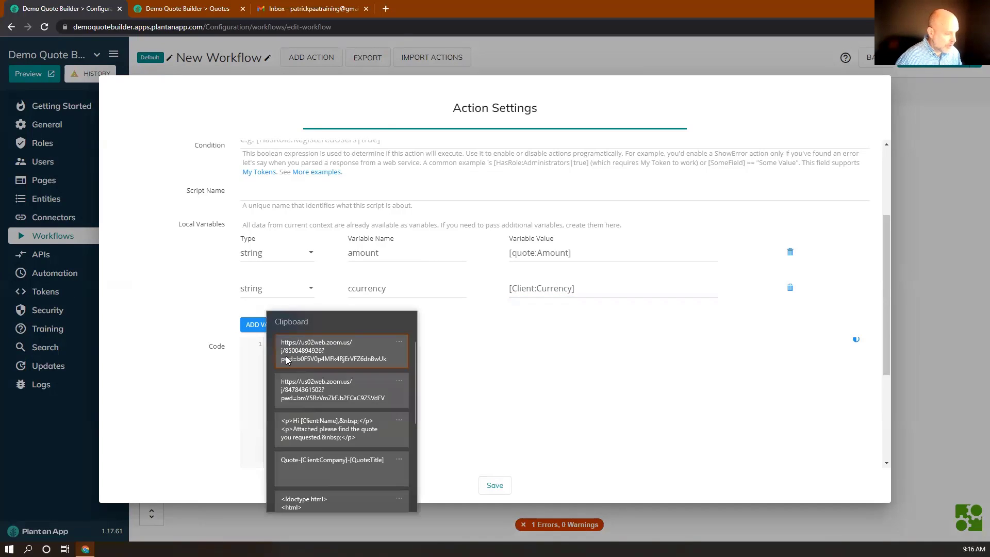
scroll(312, 368, "down", 3)
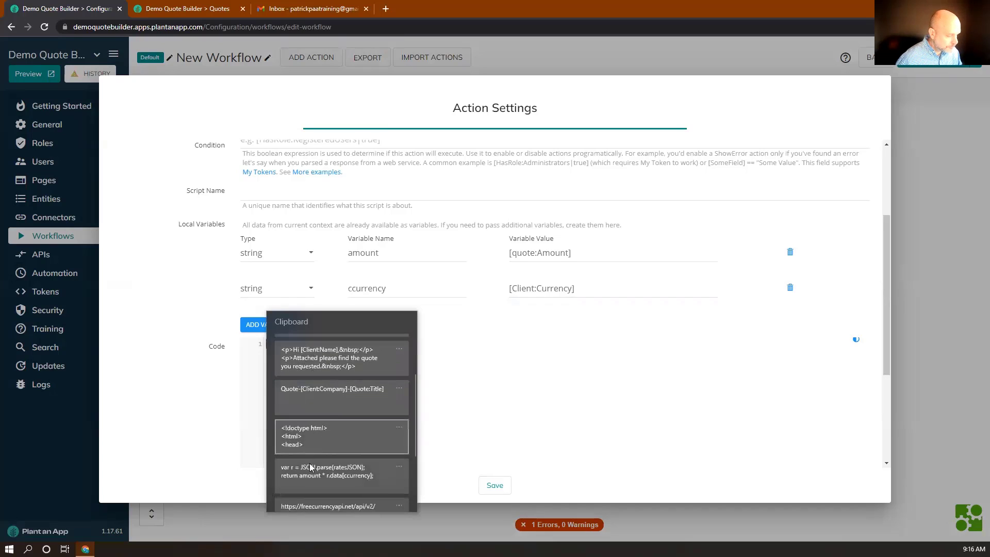
left_click(307, 470)
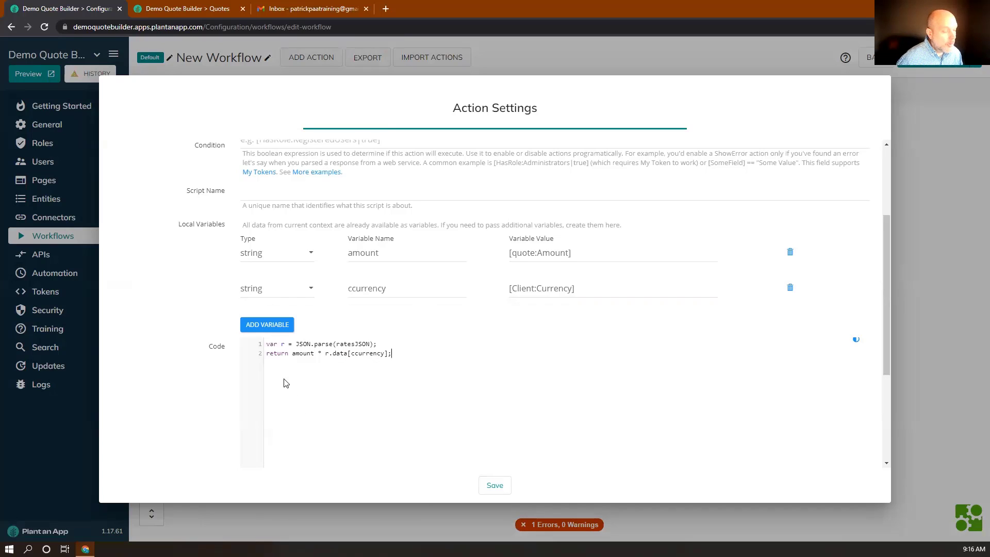
double_click(348, 344)
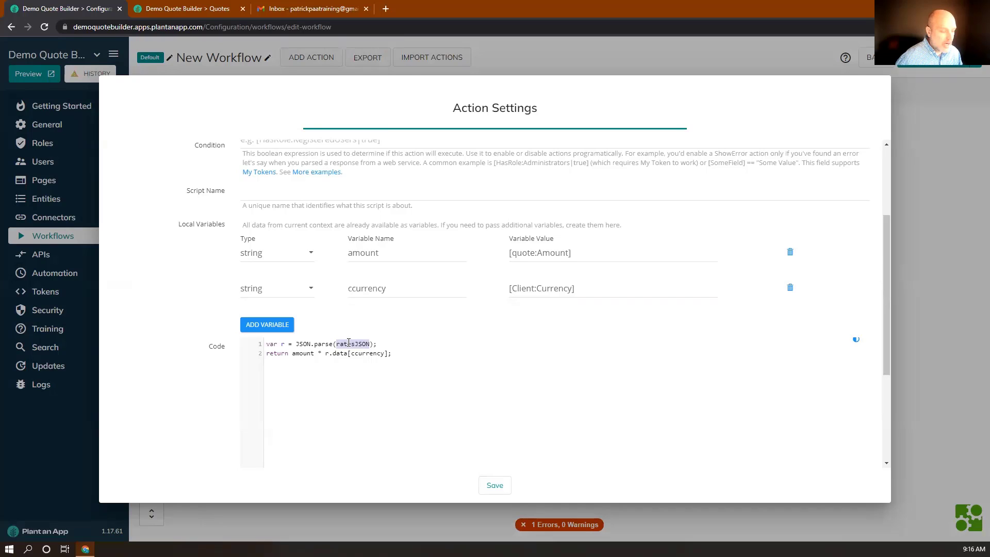
double_click(358, 354)
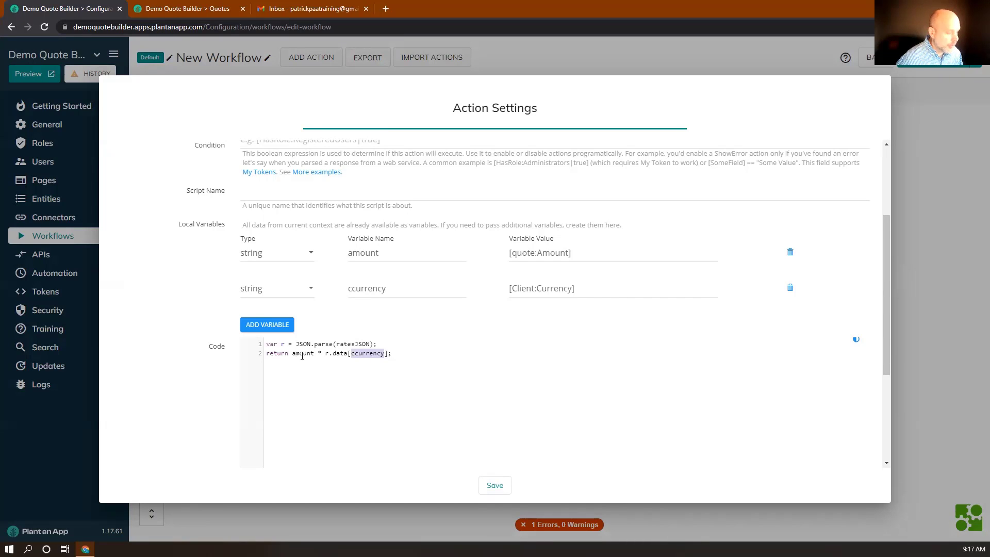
scroll(302, 355, "down", 3)
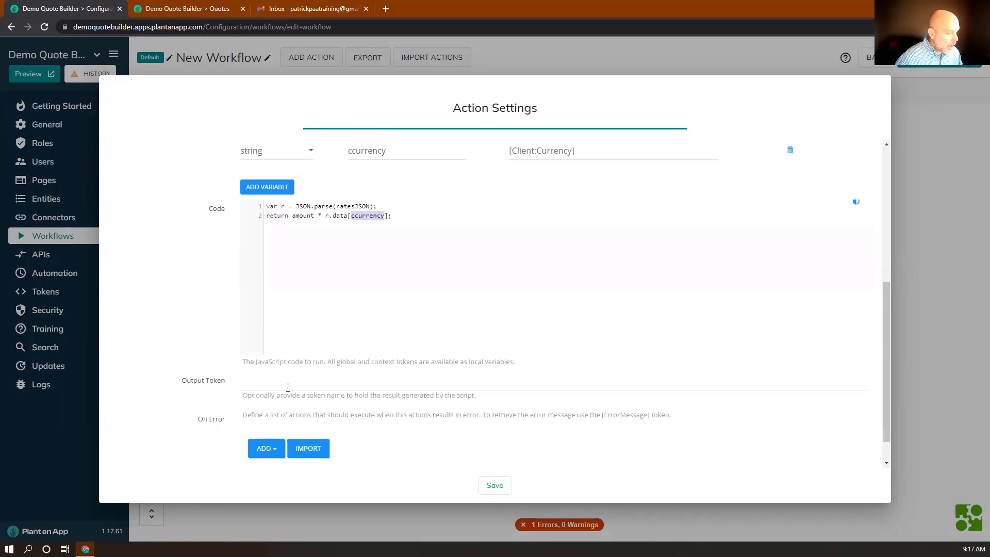
Step: Set the script's output token to cAmount and save the step
left_click(287, 386)
type("c")
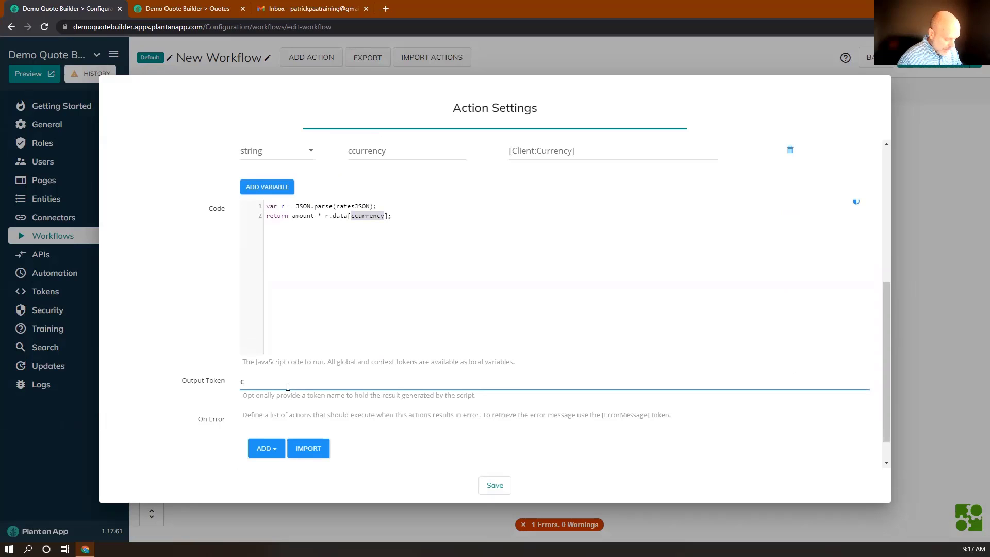
type("Amount")
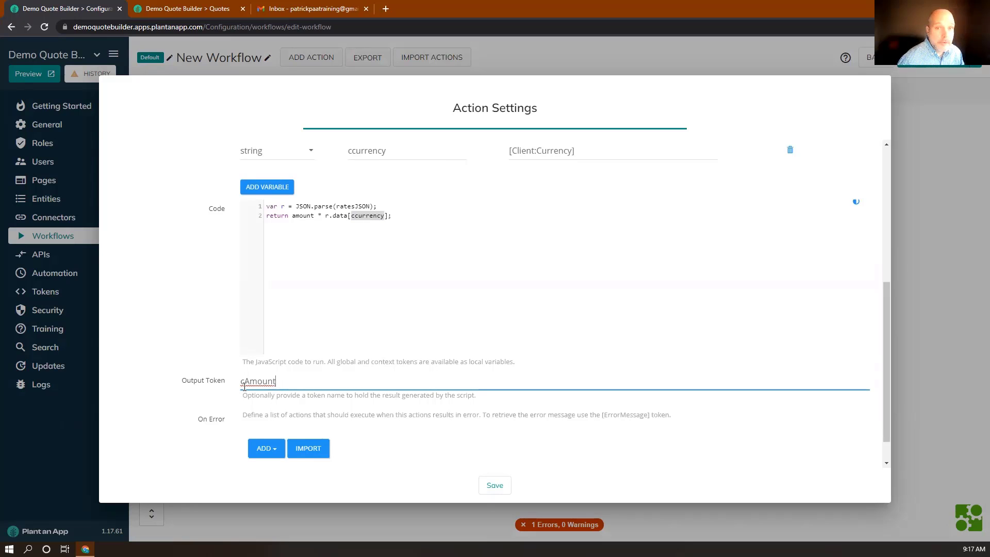
scroll(504, 413, "down", 1)
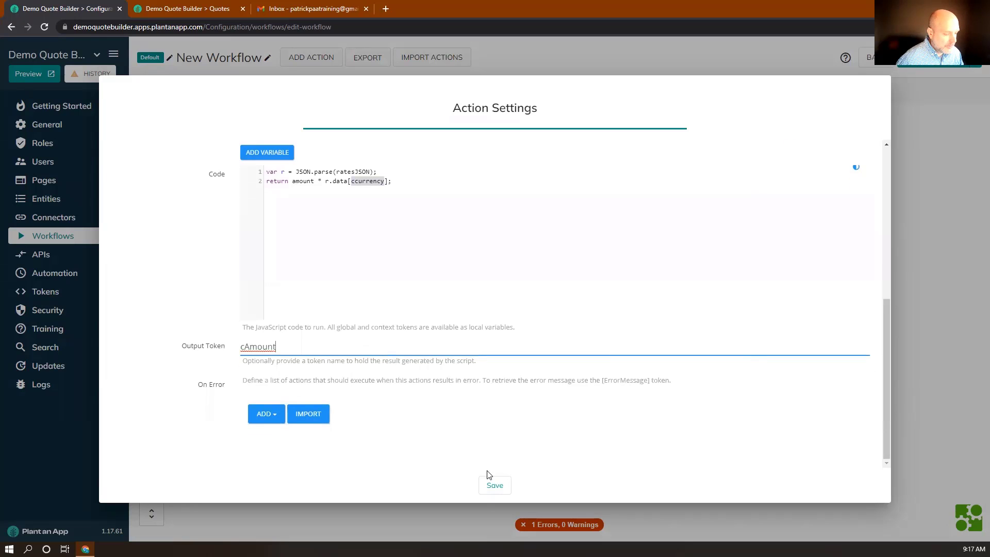
left_click(493, 487)
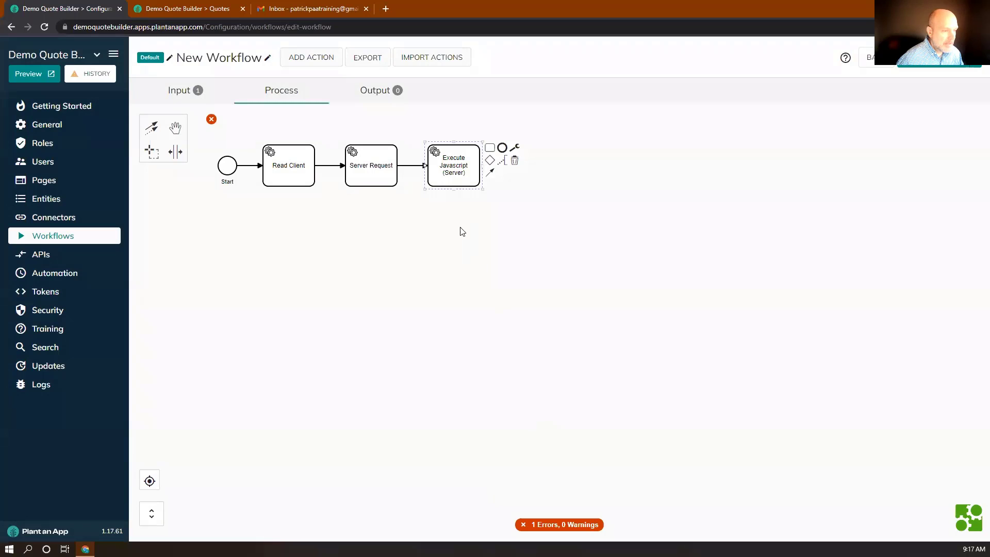
Step: Append a Generate PDF action after the JavaScript step
left_click(490, 148)
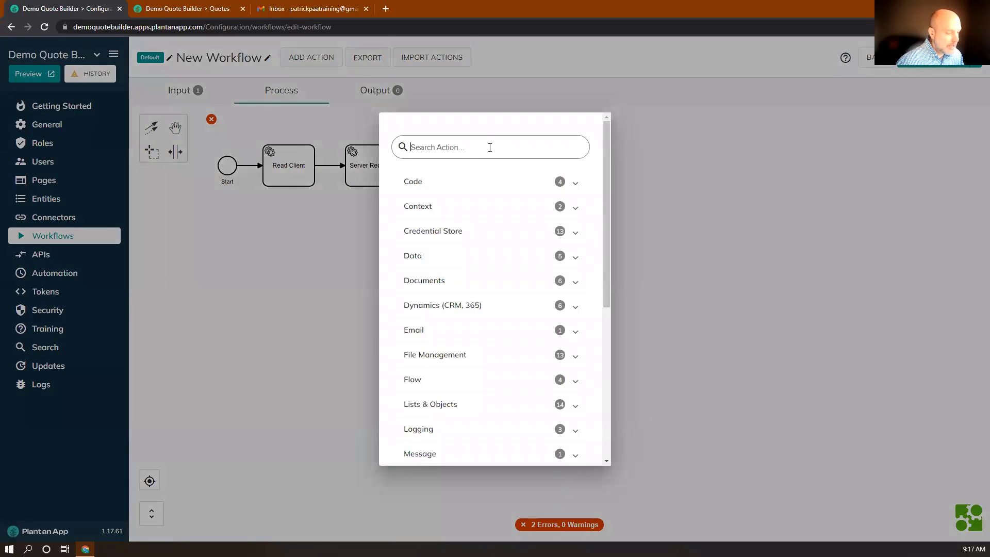
type("pdf")
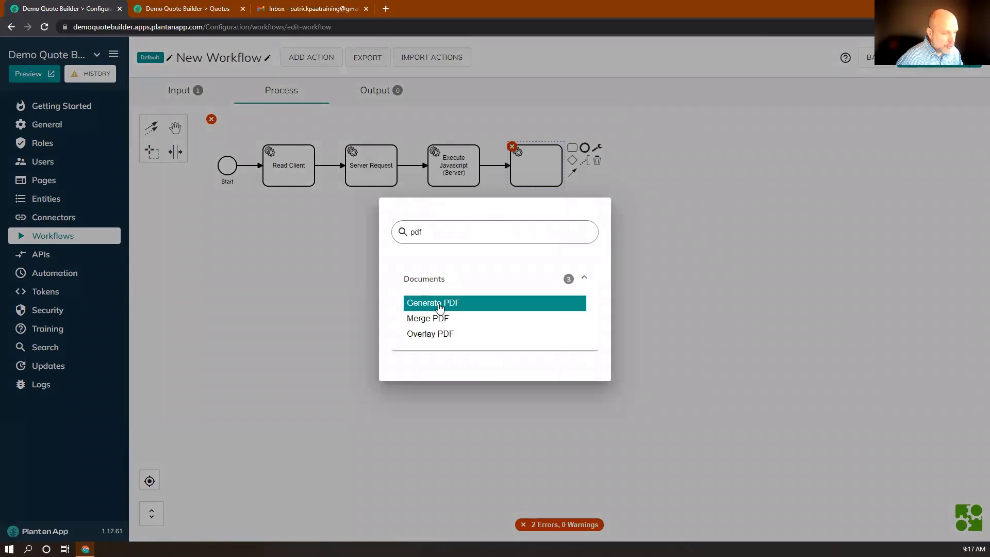
left_click(440, 308)
scroll(438, 301, "down", 3)
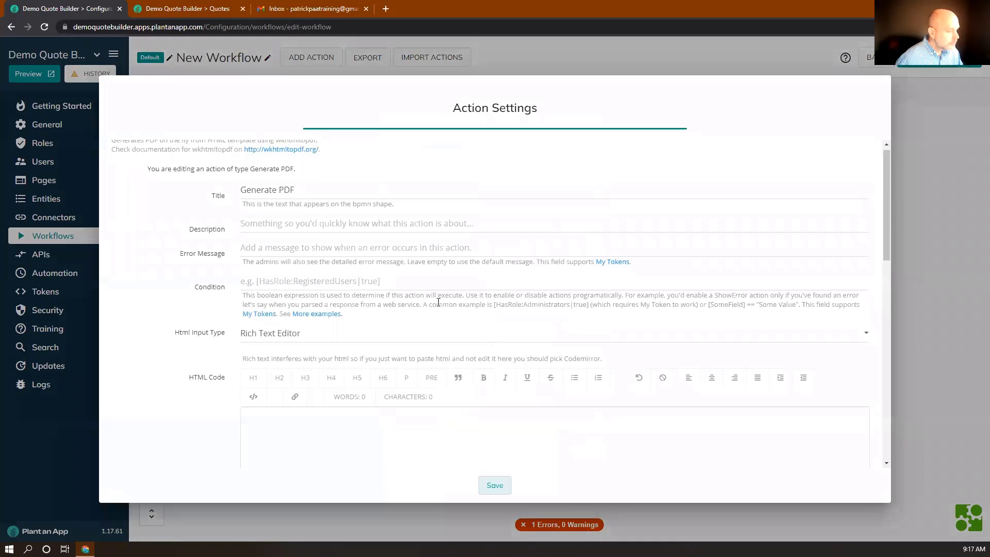
Step: Set the Html Input Type to Codemirror, ready to paste the quote HTML
left_click(259, 202)
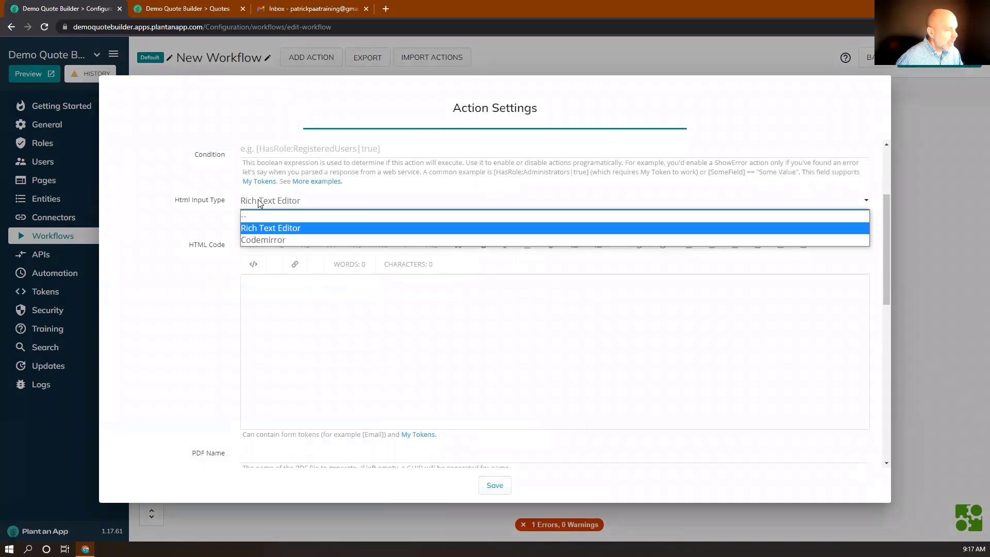
left_click(258, 241)
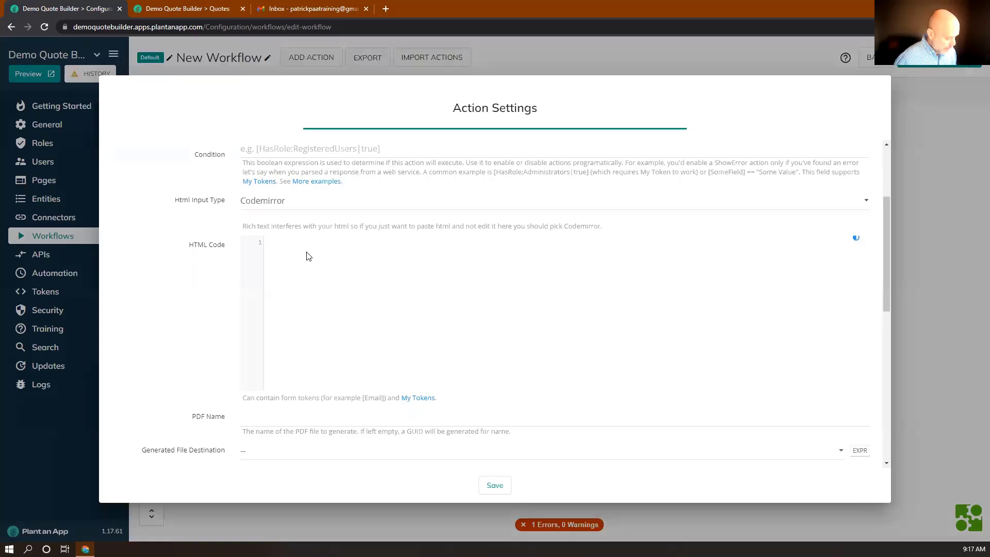
key("super+v")
scroll(312, 320, "down", 1)
scroll(311, 319, "down", 5)
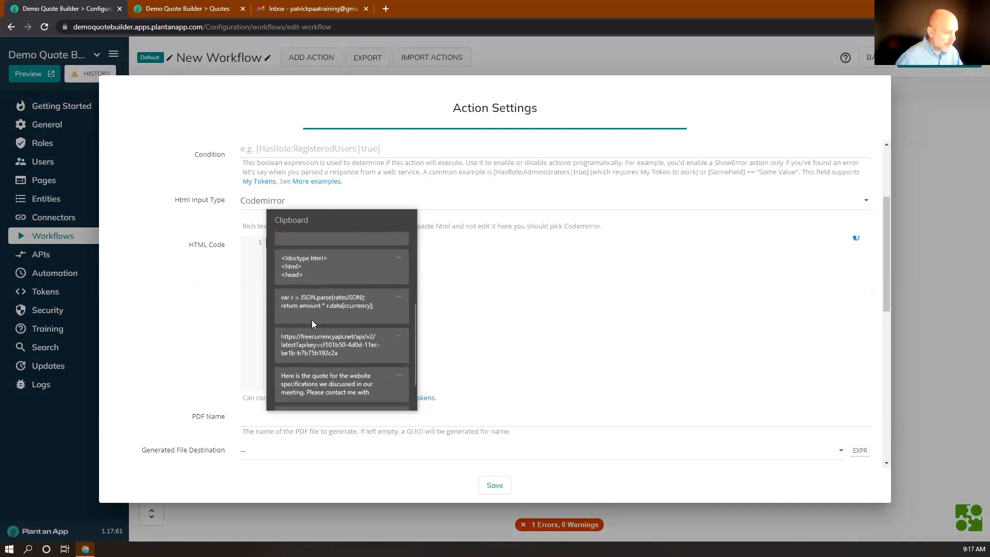
left_click(312, 335)
scroll(334, 329, "up", 3)
scroll(334, 329, "up", 10)
scroll(334, 329, "down", 5)
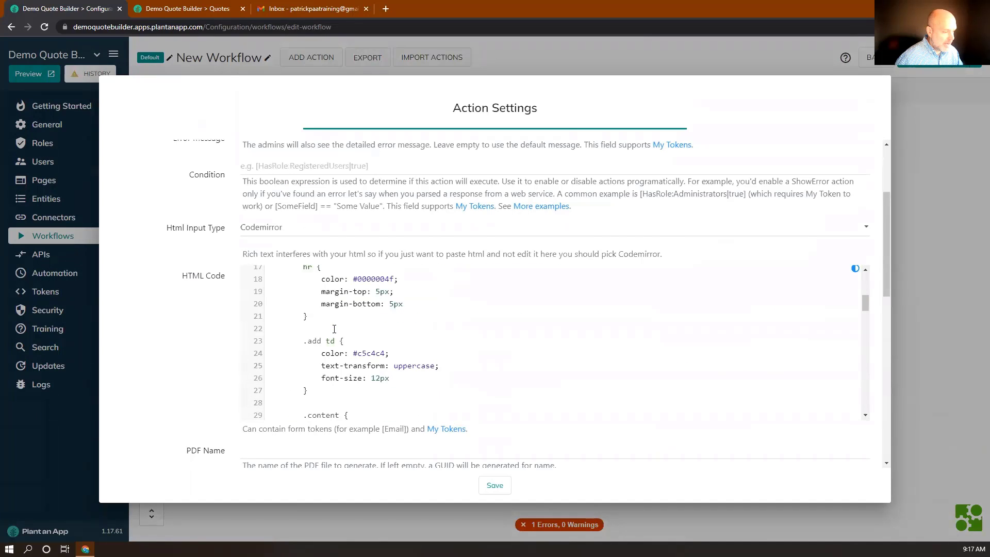
scroll(334, 329, "down", 6)
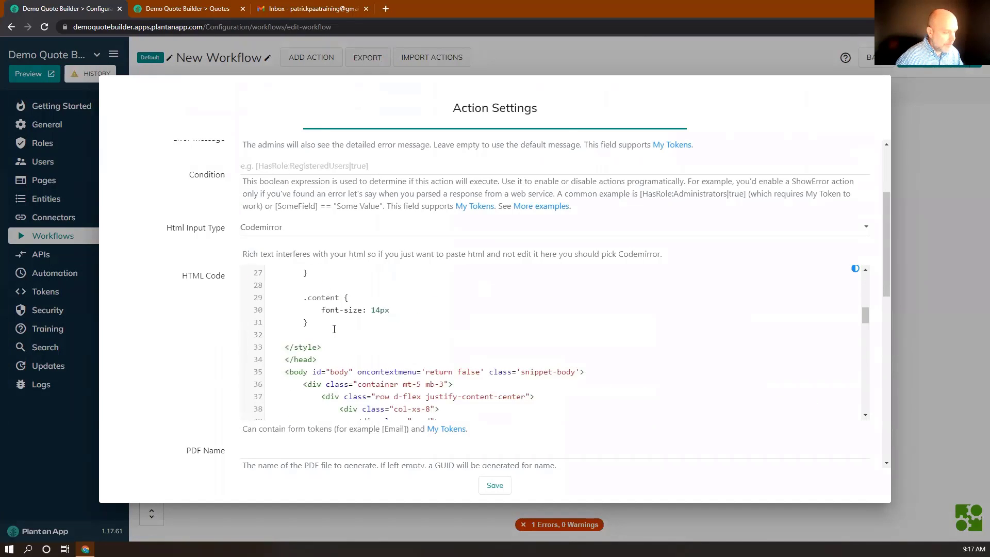
scroll(334, 329, "down", 3)
scroll(350, 329, "up", 2)
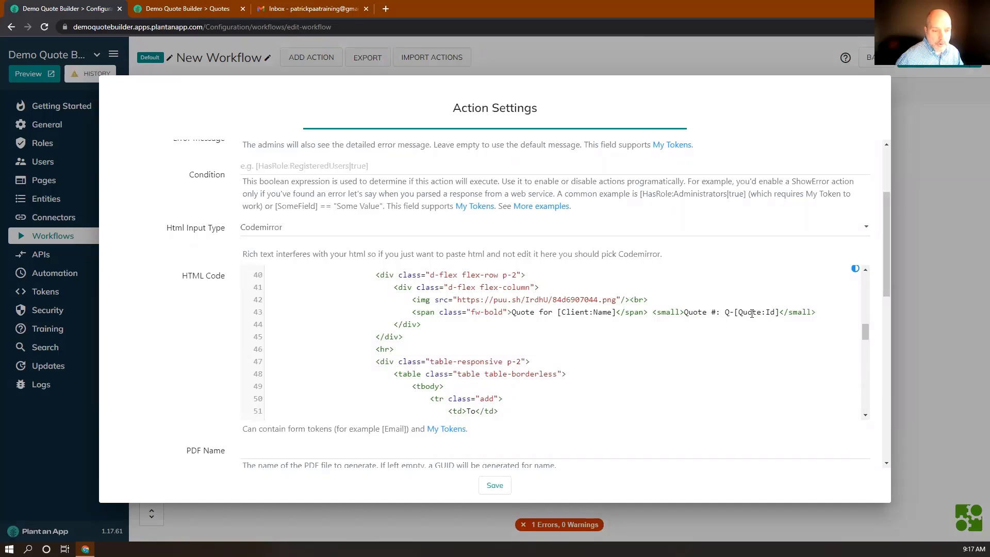
scroll(745, 318, "down", 3)
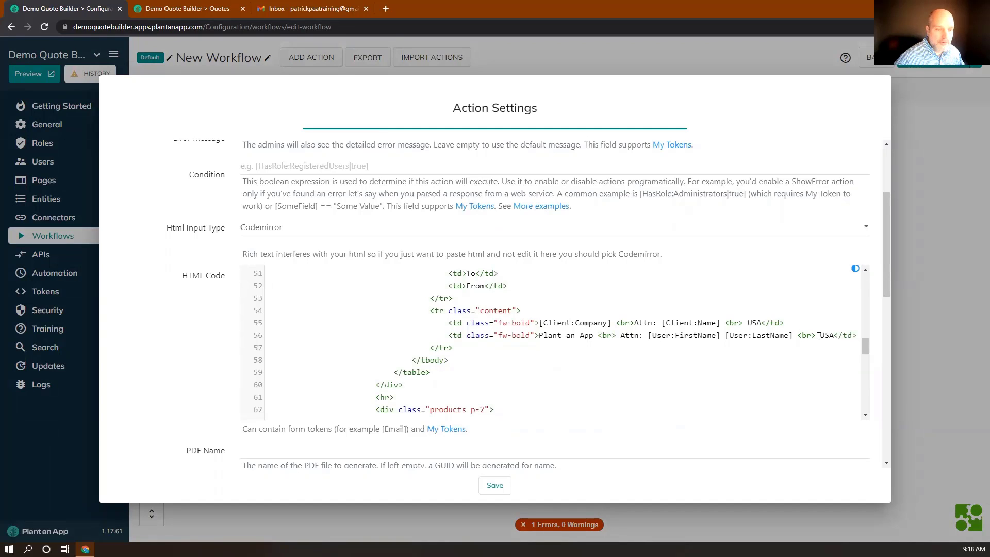
scroll(655, 360, "down", 3)
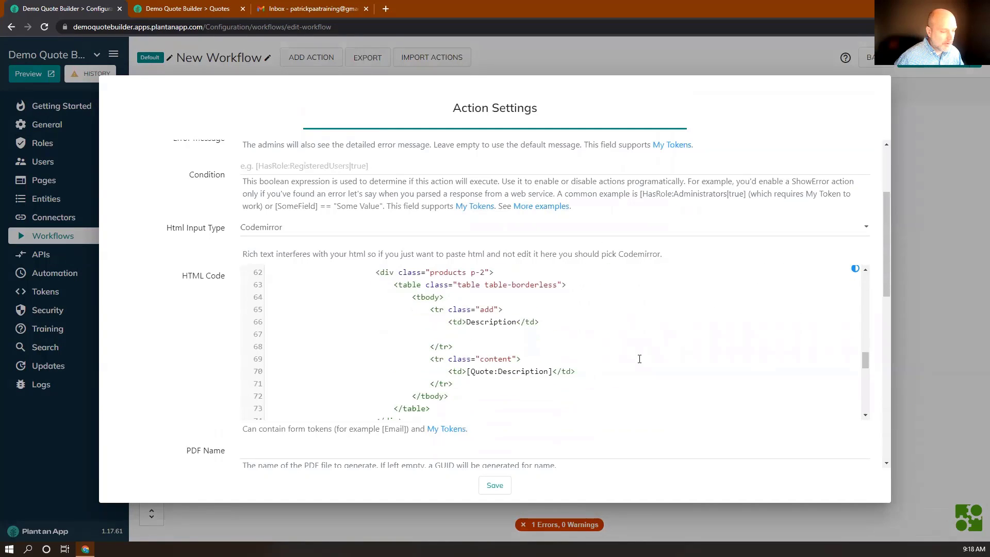
scroll(485, 381, "down", 3)
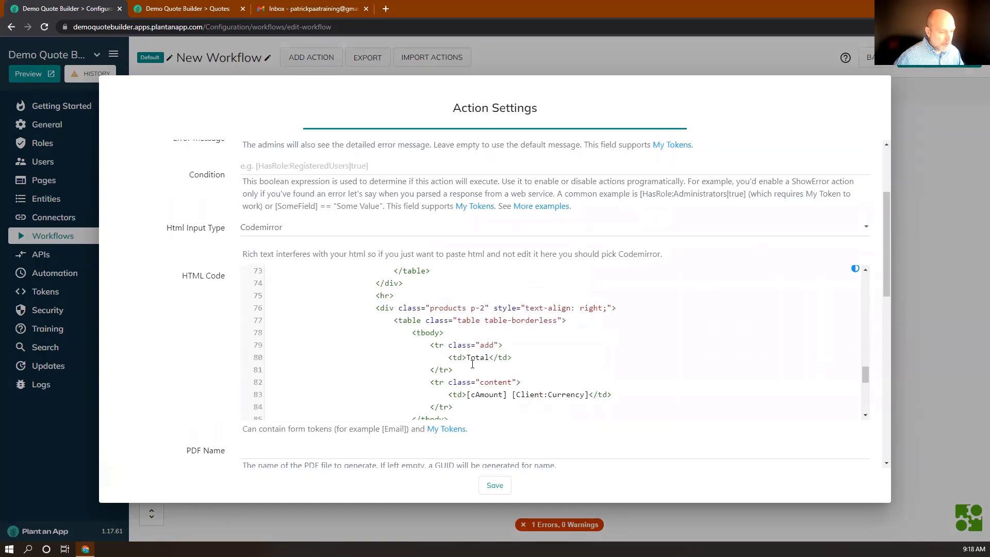
scroll(479, 382, "down", 2)
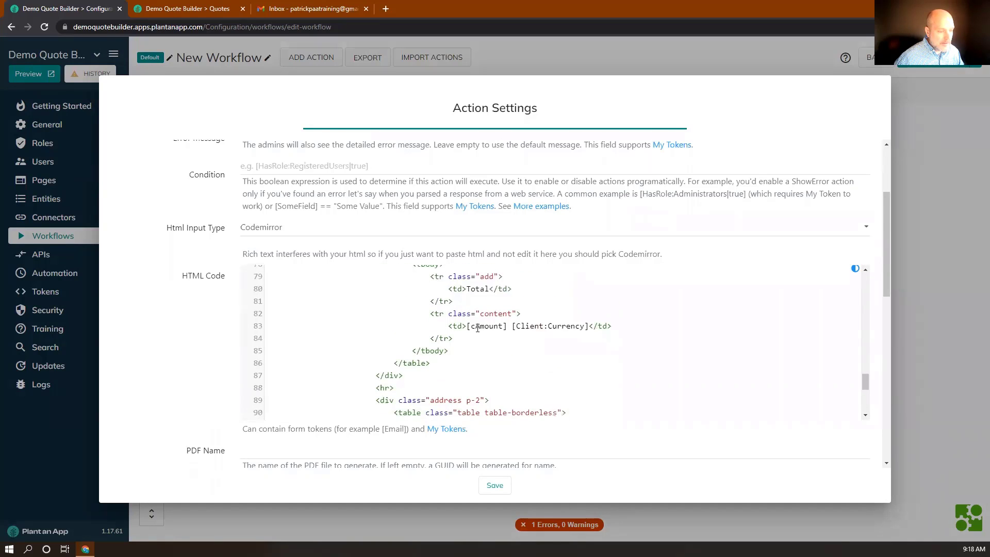
double_click(475, 326)
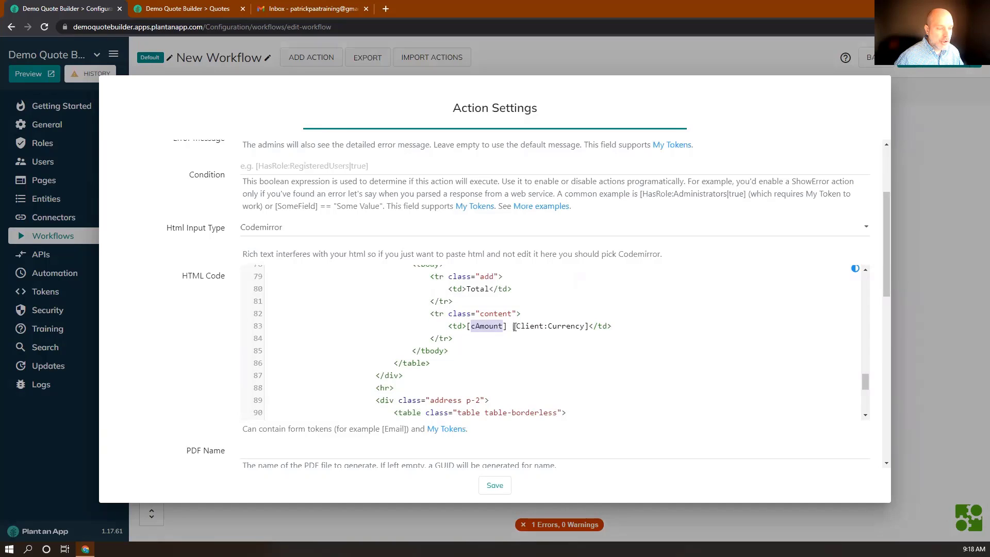
left_click_drag(513, 326, 589, 328)
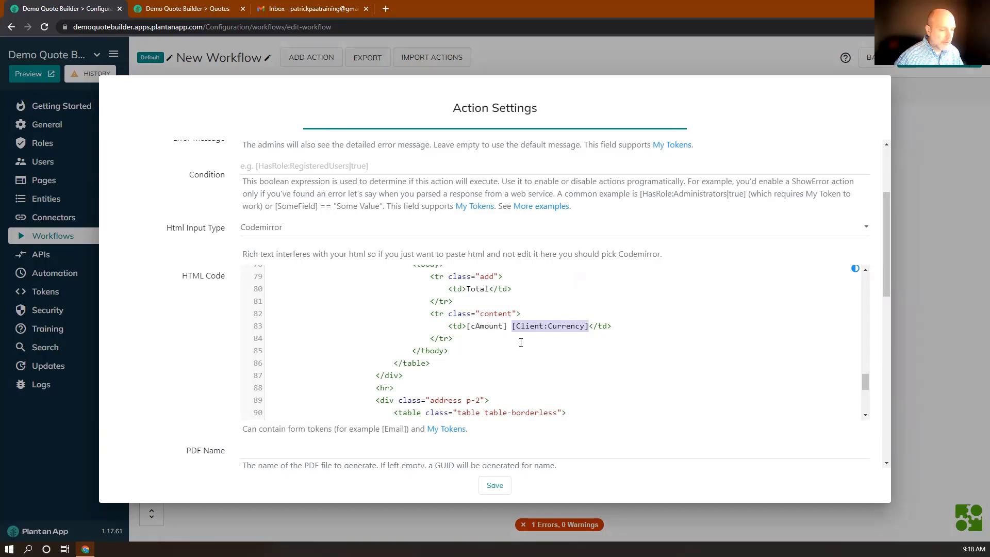
scroll(521, 338, "down", 3)
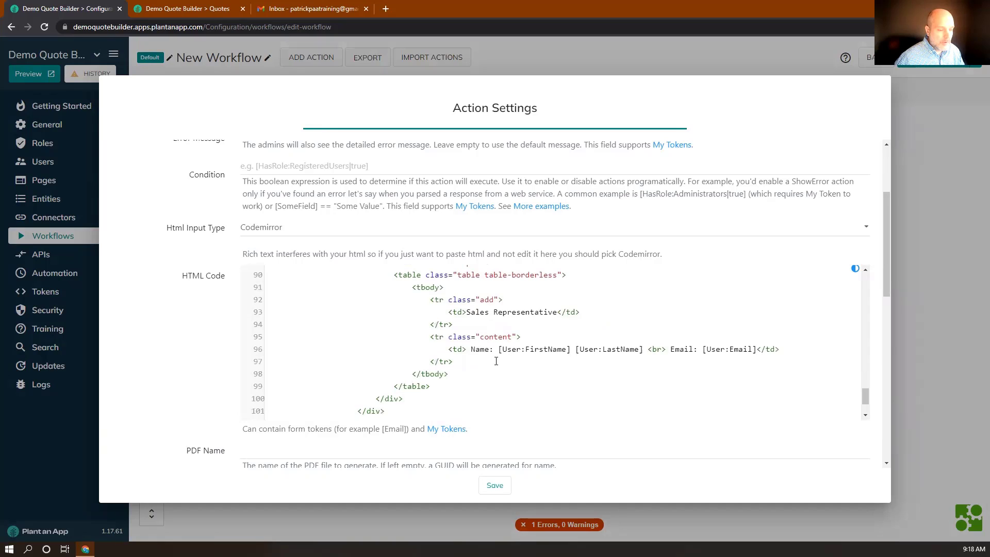
left_click_drag(465, 312, 570, 313)
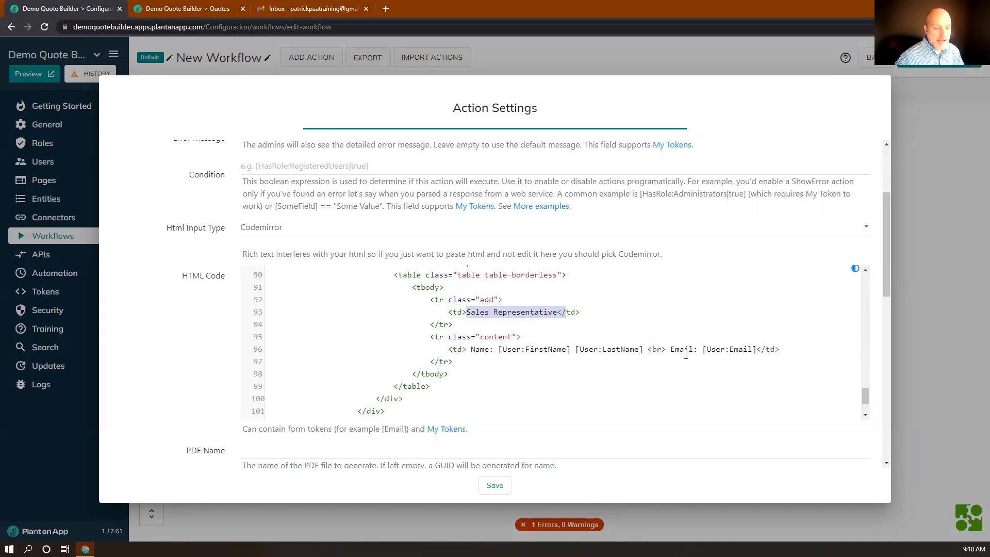
scroll(684, 360, "down", 1)
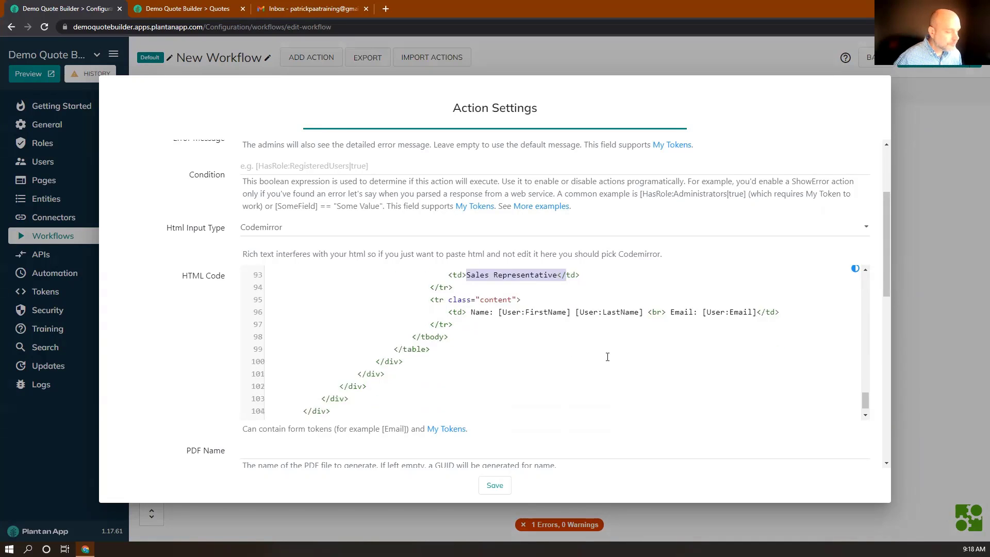
scroll(255, 423, "down", 3)
left_click(251, 312)
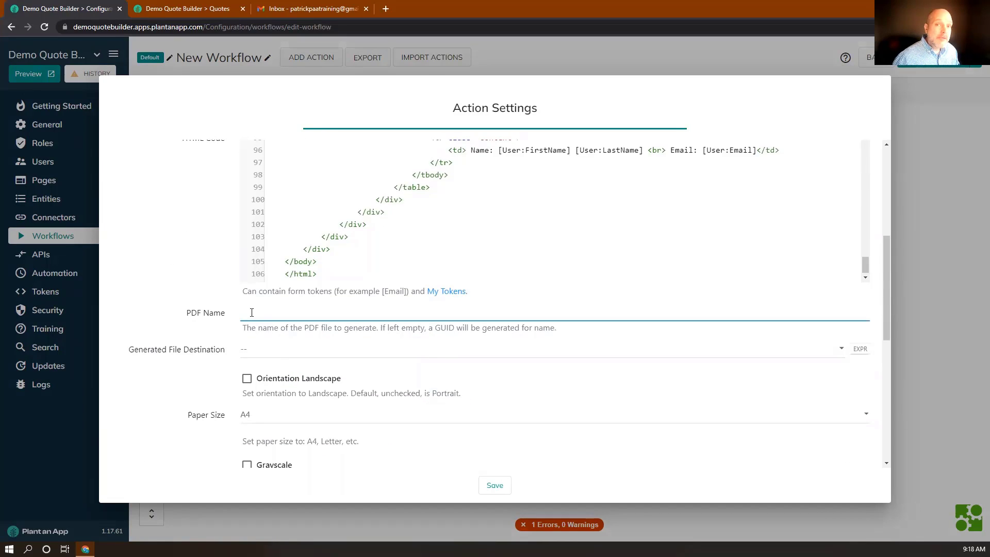
Step: Name the PDF Quote-[Client:Company]-[Quote:Title] and save it to /(Portal Home)
key("super+v")
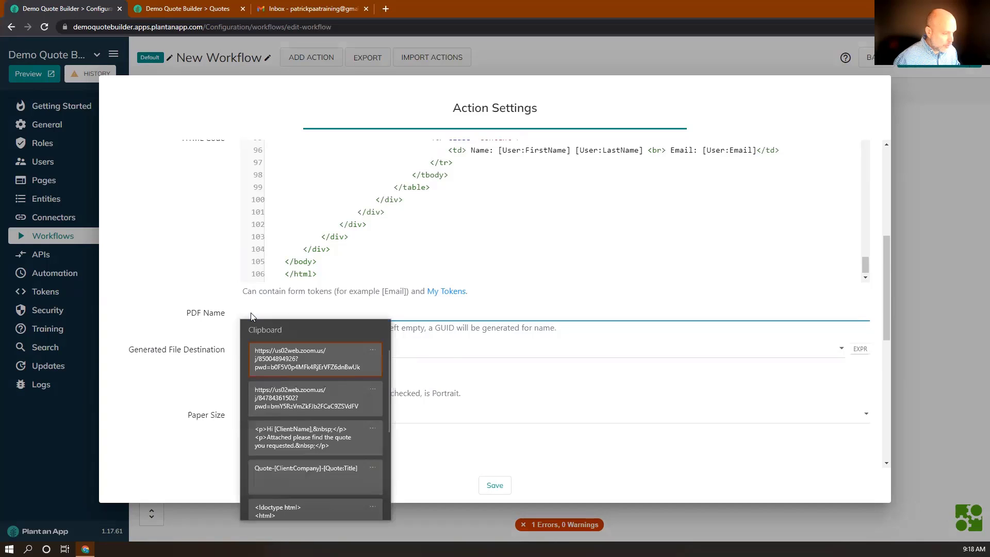
left_click(279, 476)
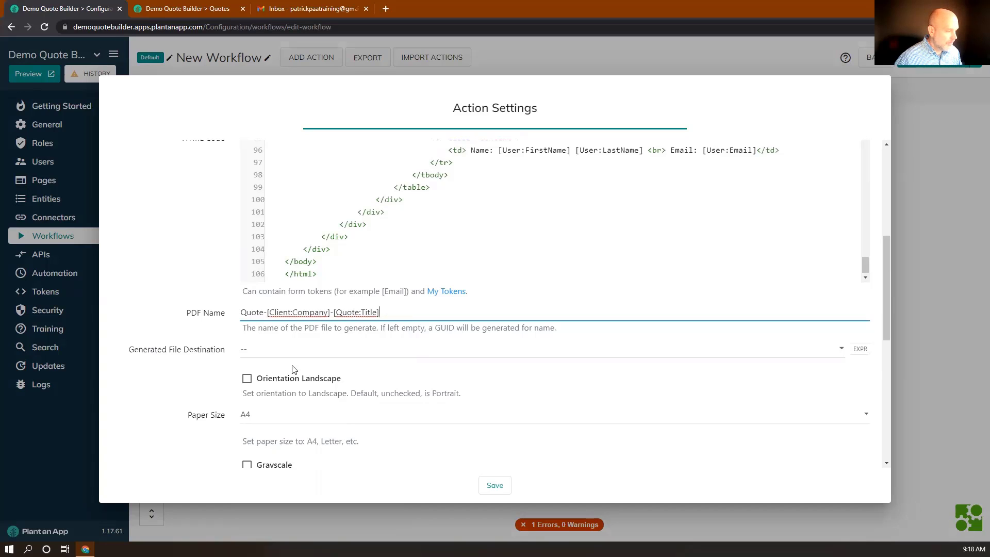
left_click(258, 352)
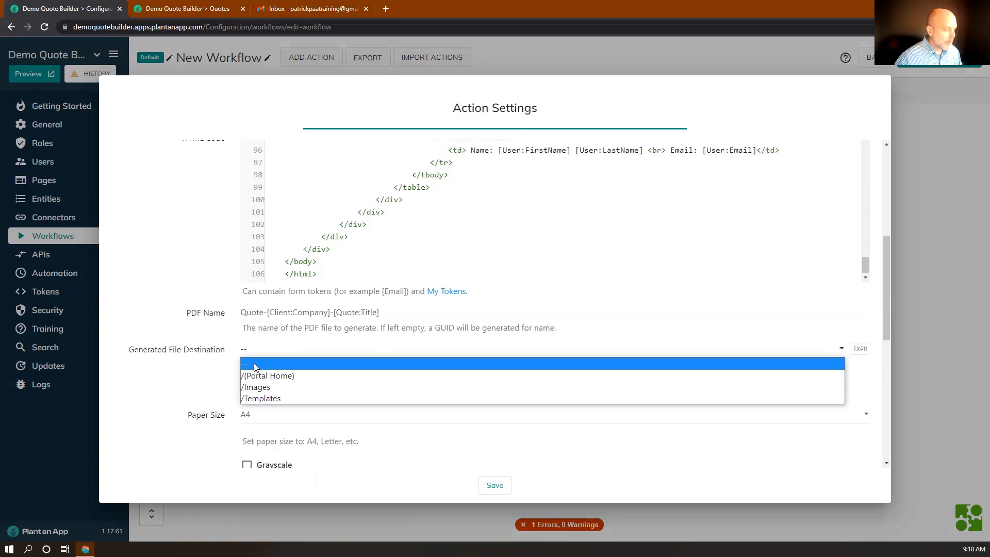
left_click(256, 376)
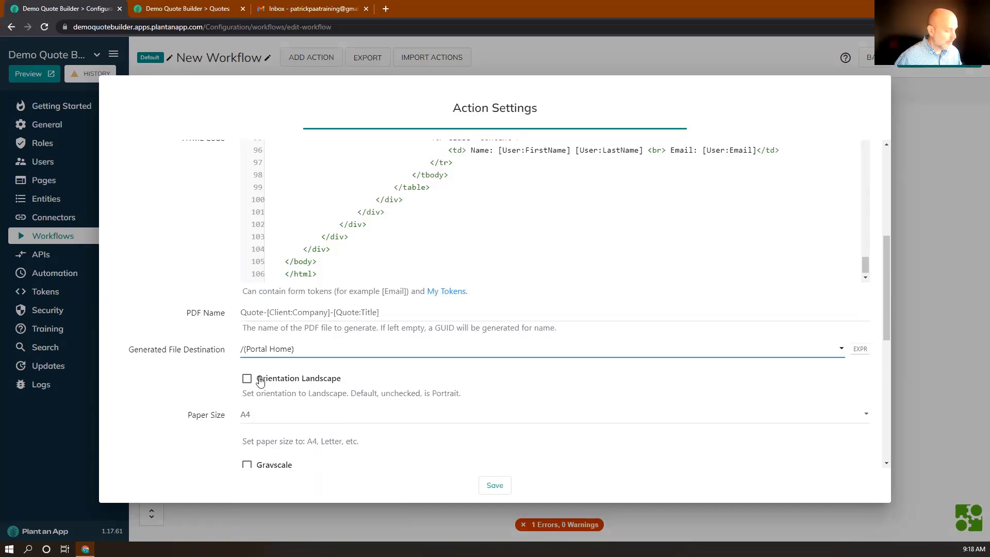
Step: Store the PDF's absolute URL in a url token and save the action
scroll(286, 383, "down", 1)
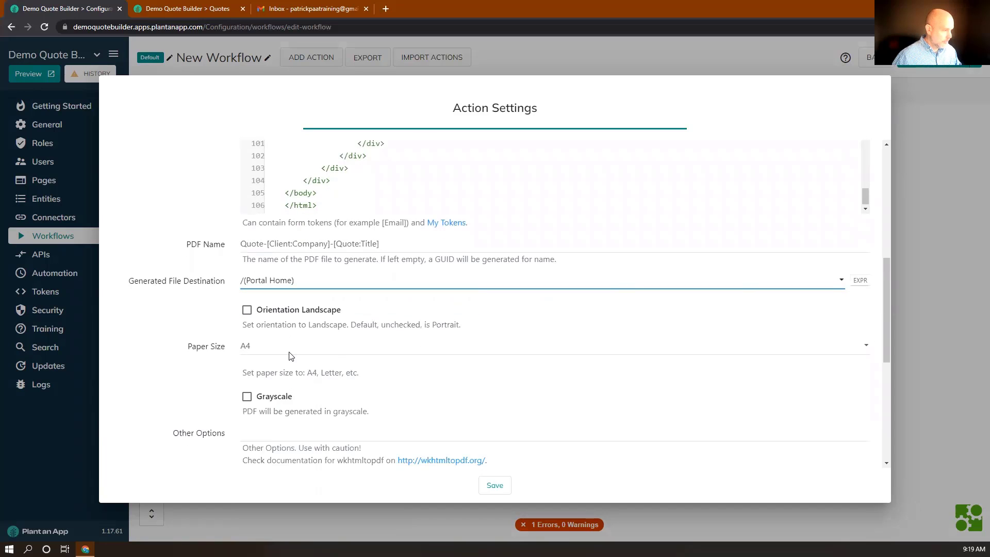
scroll(289, 356, "down", 2)
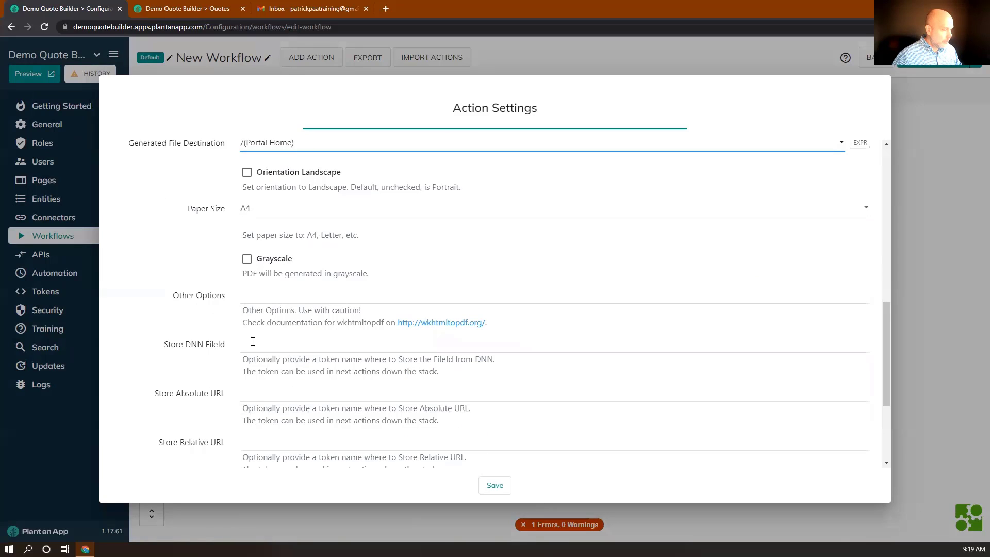
scroll(256, 343, "down", 1)
left_click(262, 327)
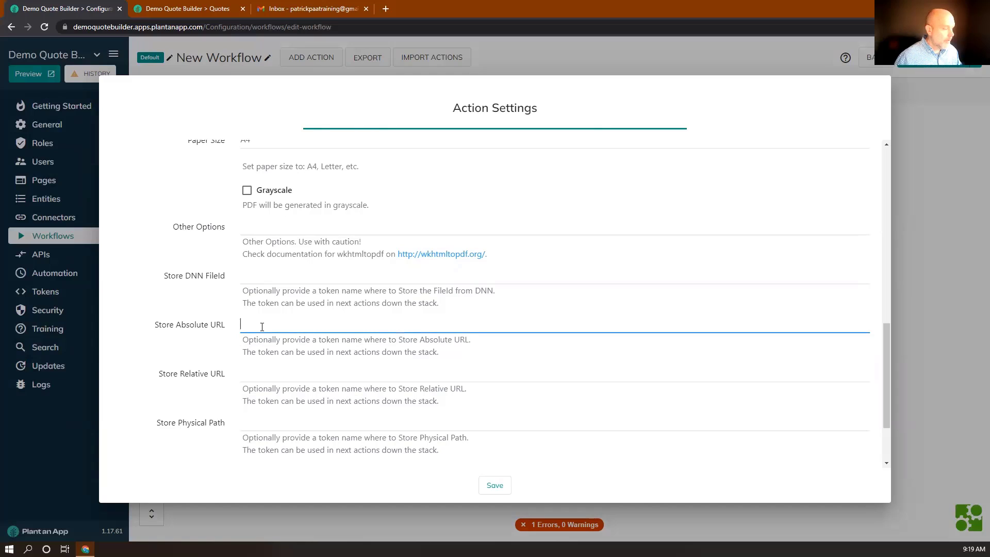
type("url")
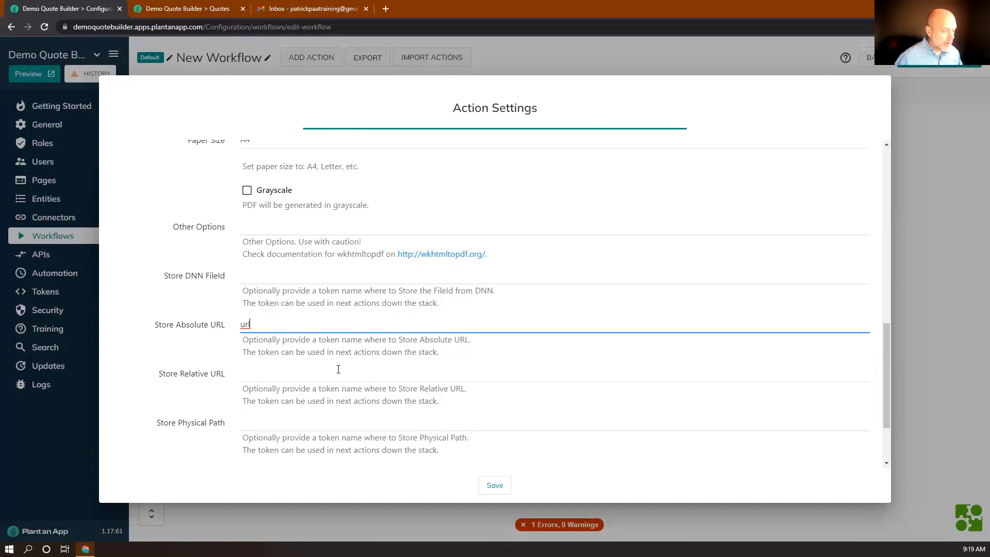
scroll(338, 369, "down", 2)
left_click(494, 486)
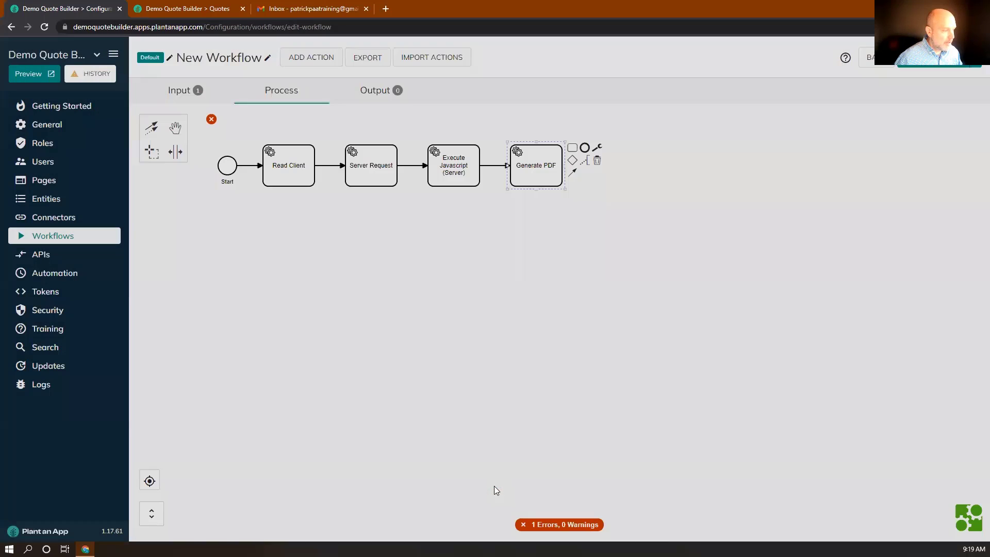
Step: Append a Send email action after Generate PDF, addressed to [Client:Email]
left_click(573, 148)
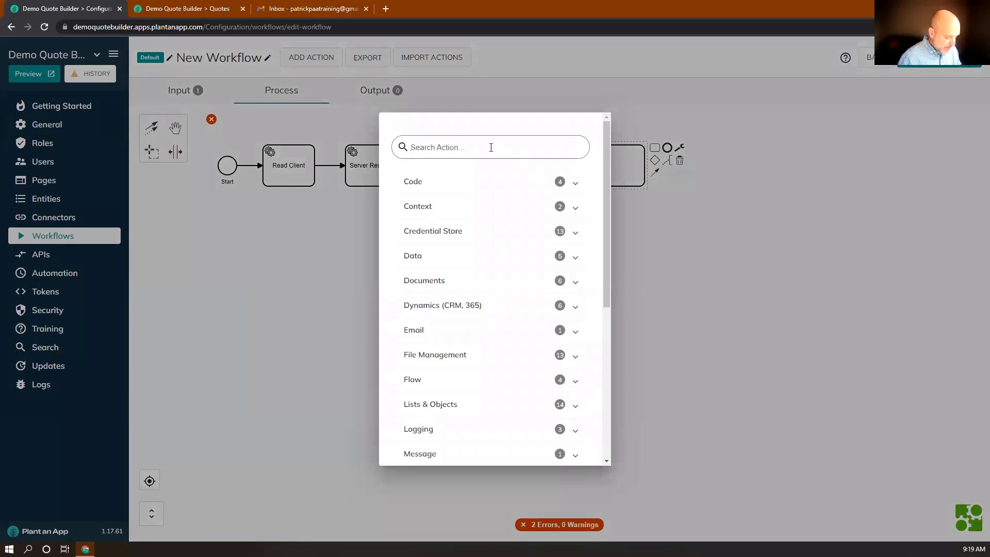
type("send")
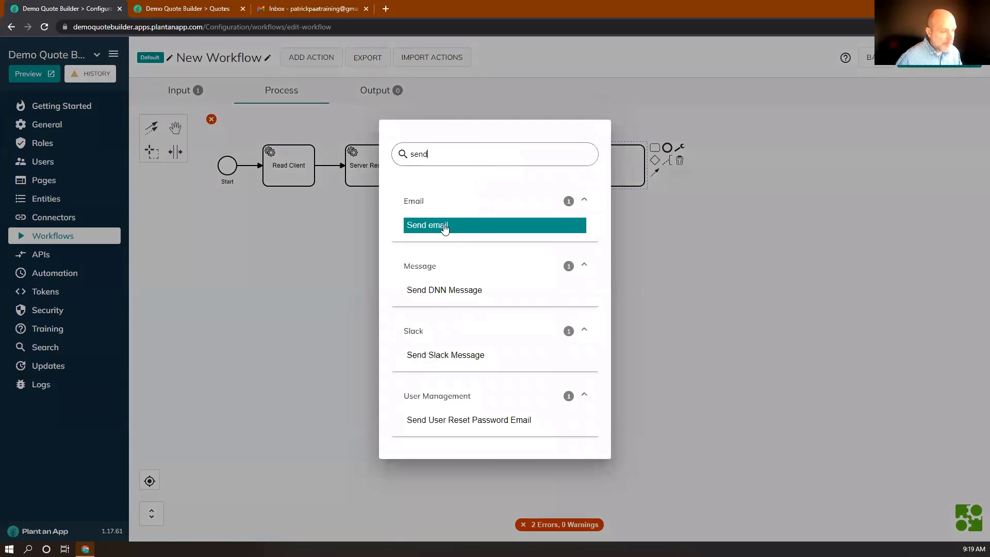
left_click(444, 226)
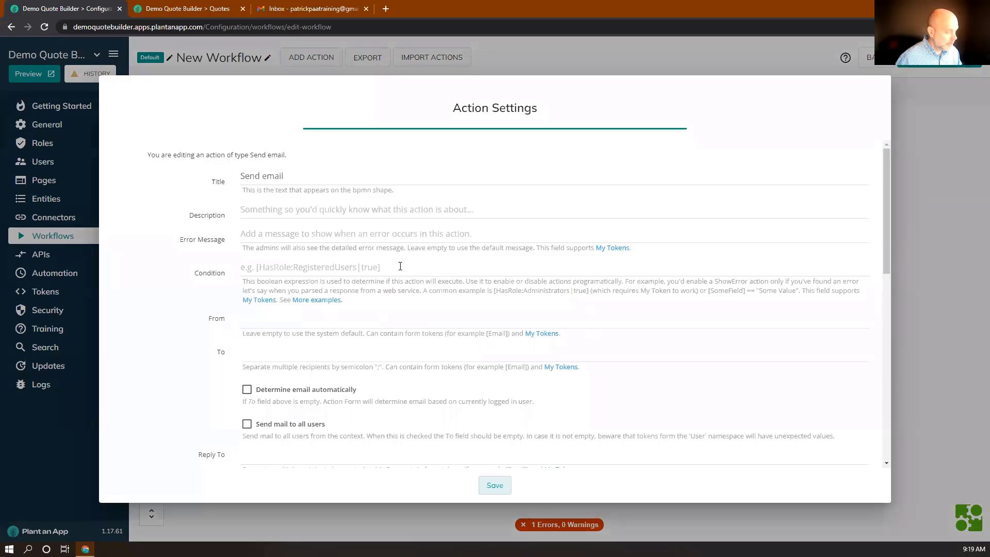
scroll(396, 269, "down", 1)
left_click(289, 293)
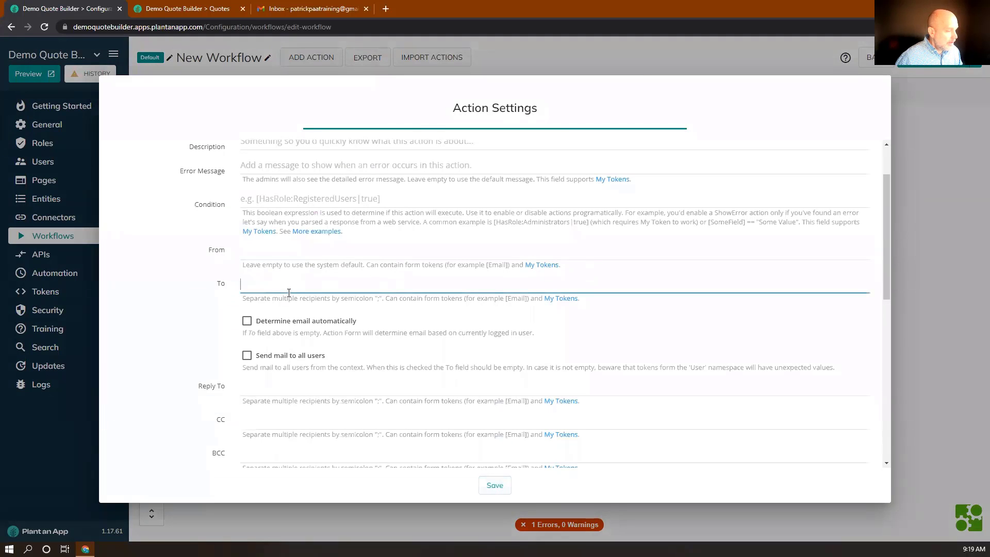
type("[Client")
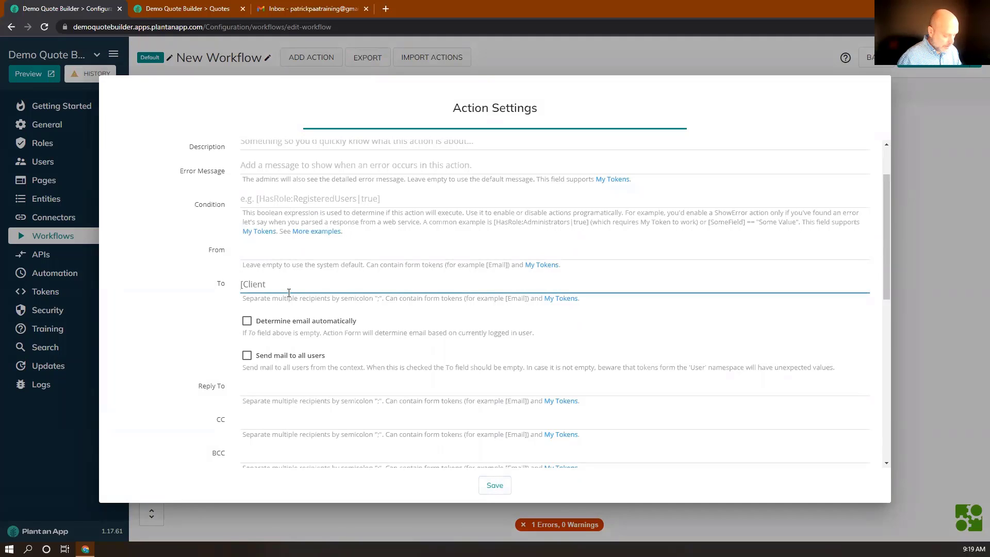
type(":Email]")
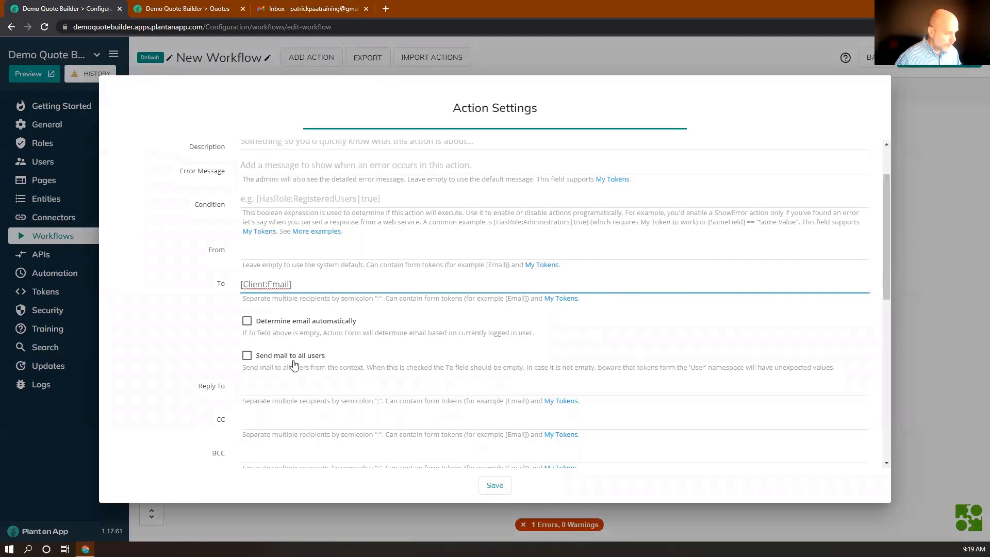
scroll(283, 350, "down", 1)
scroll(274, 352, "down", 2)
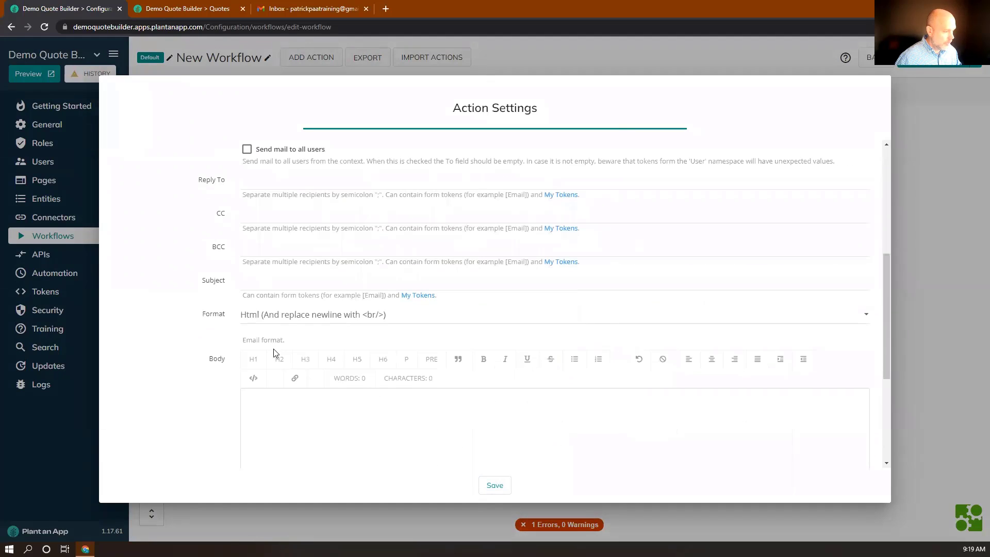
Step: Set the email subject to Quote-[Client:Company]-[Quote:Title]
left_click(258, 286)
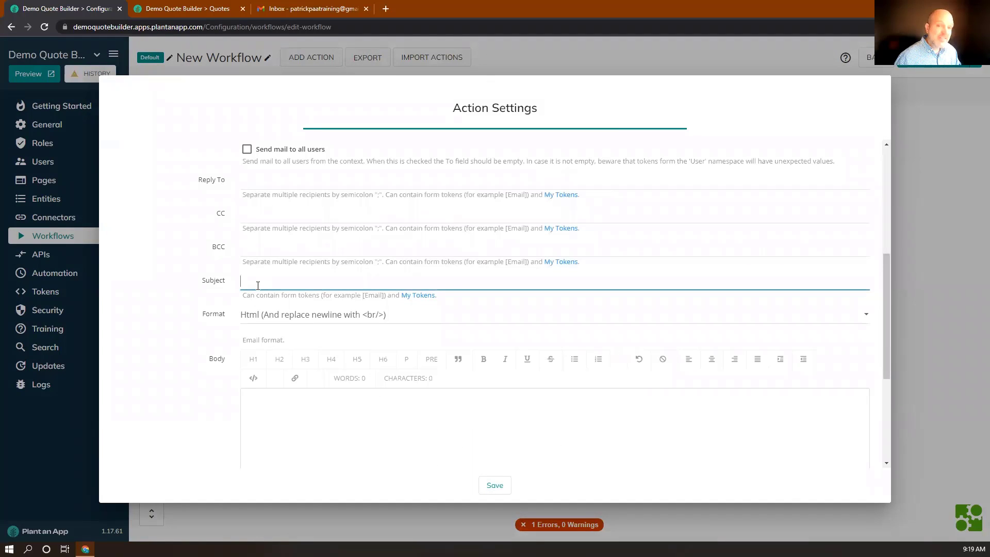
key("super+v")
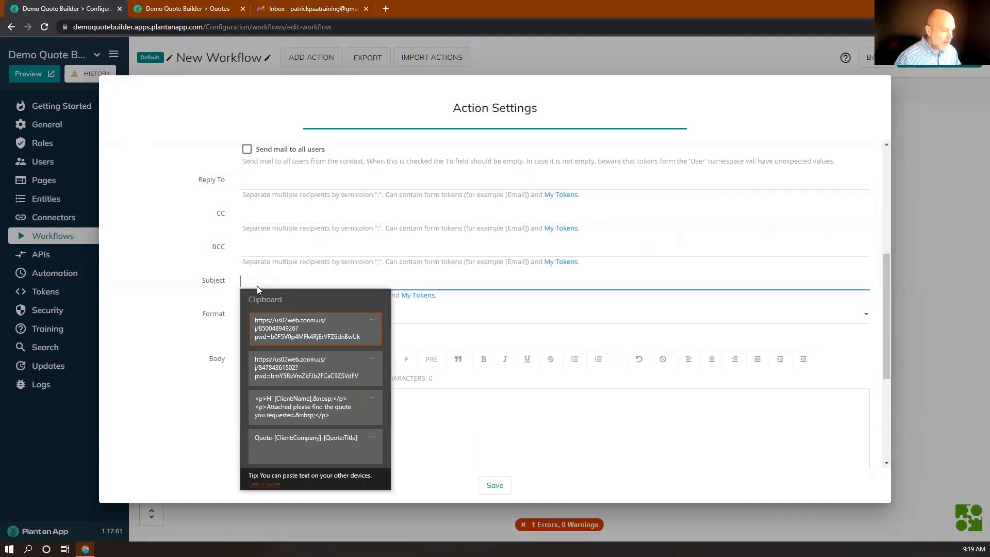
left_click(288, 433)
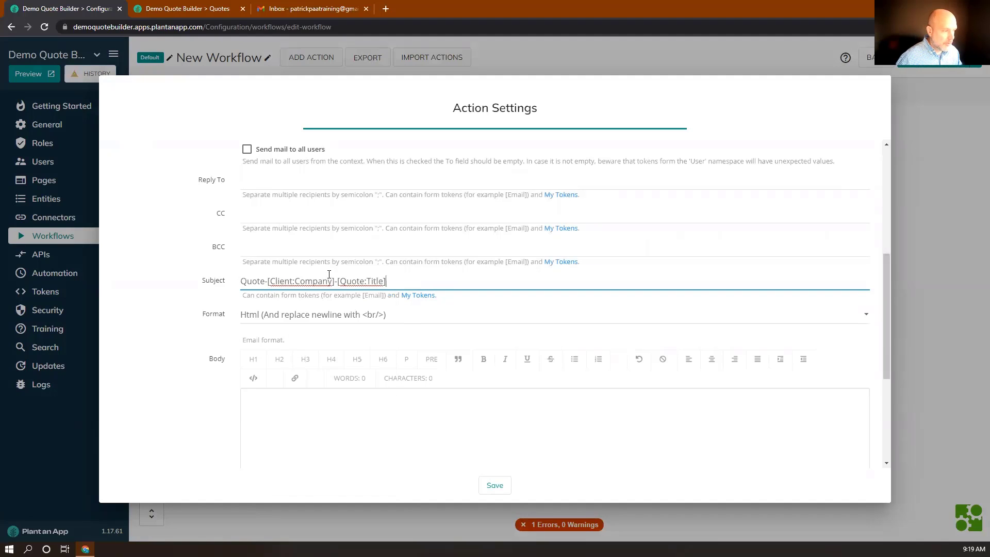
Step: Replace the empty HTML body with the prepared greeting, quote note and signature snippet
scroll(309, 284, "down", 3)
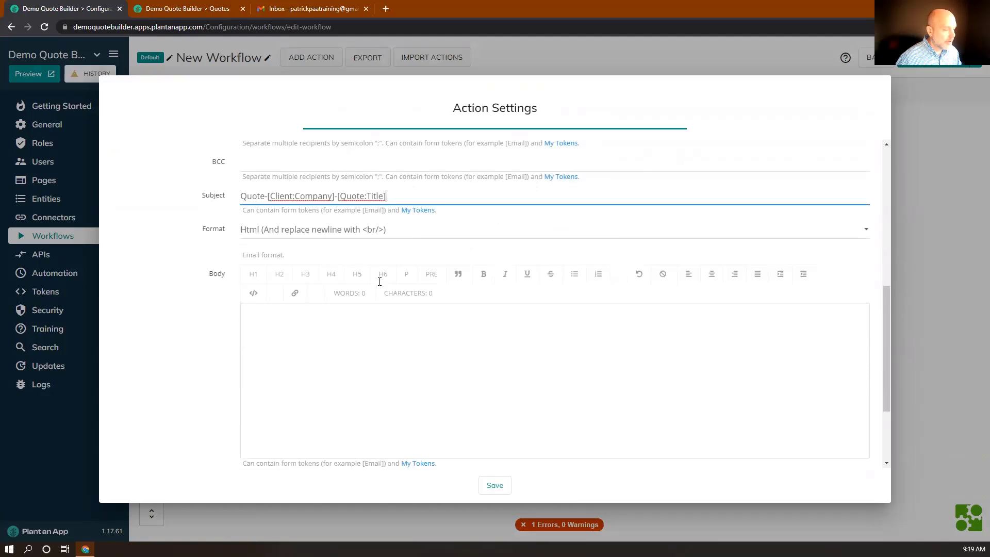
left_click(299, 281)
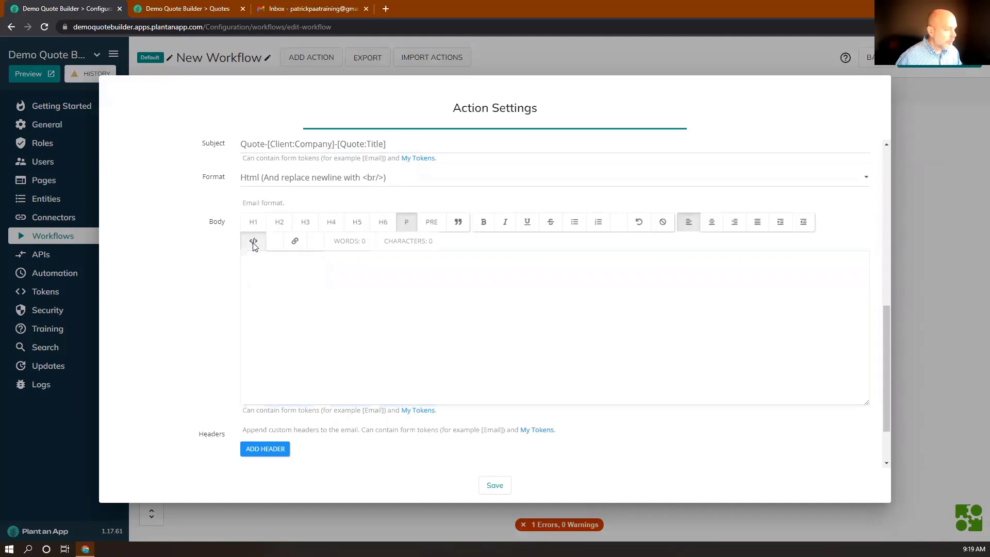
left_click(253, 241)
triple_click(283, 261)
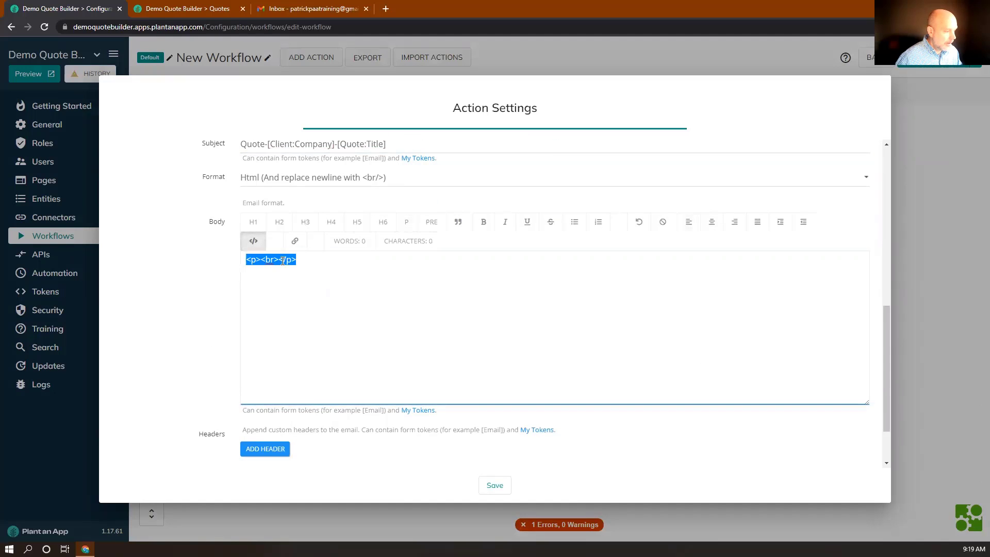
key("super+v")
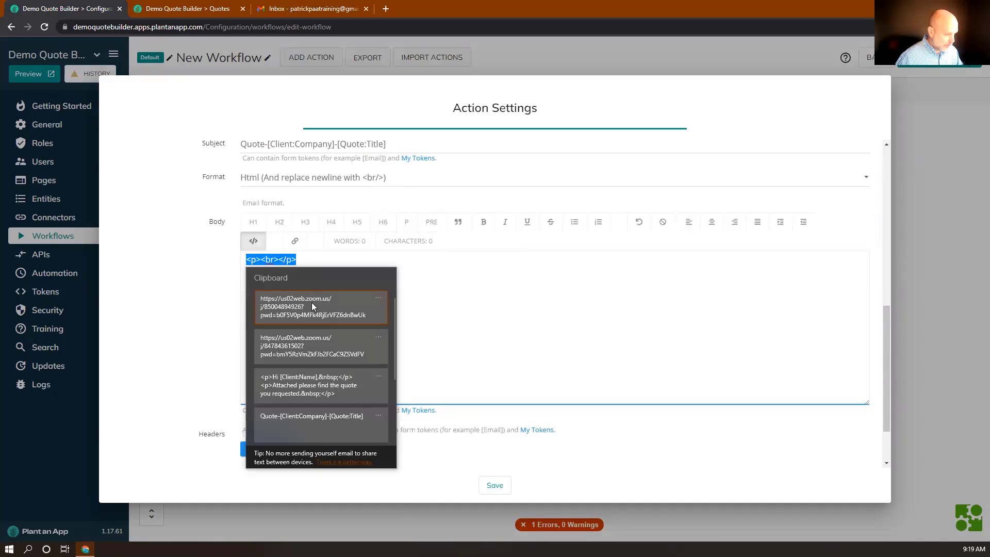
left_click(284, 379)
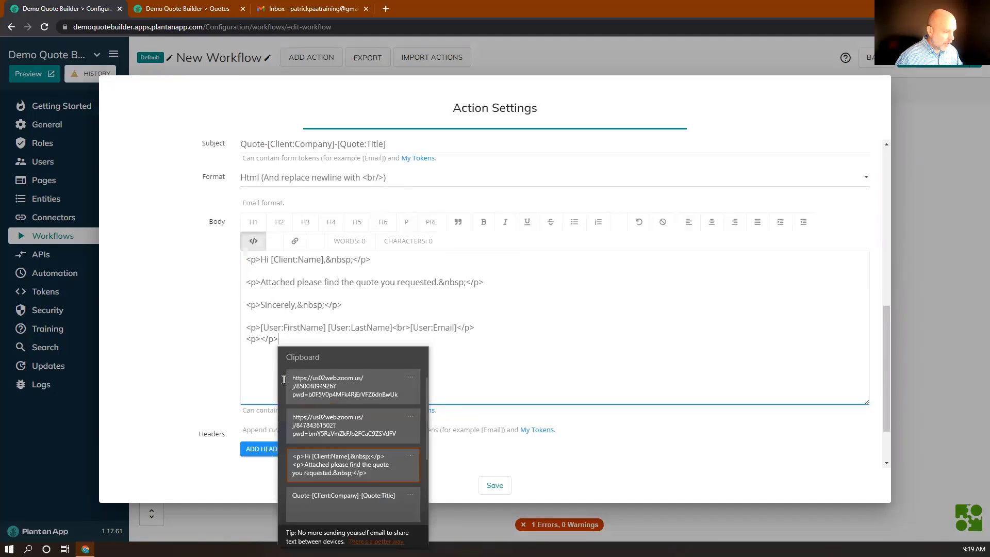
left_click(253, 241)
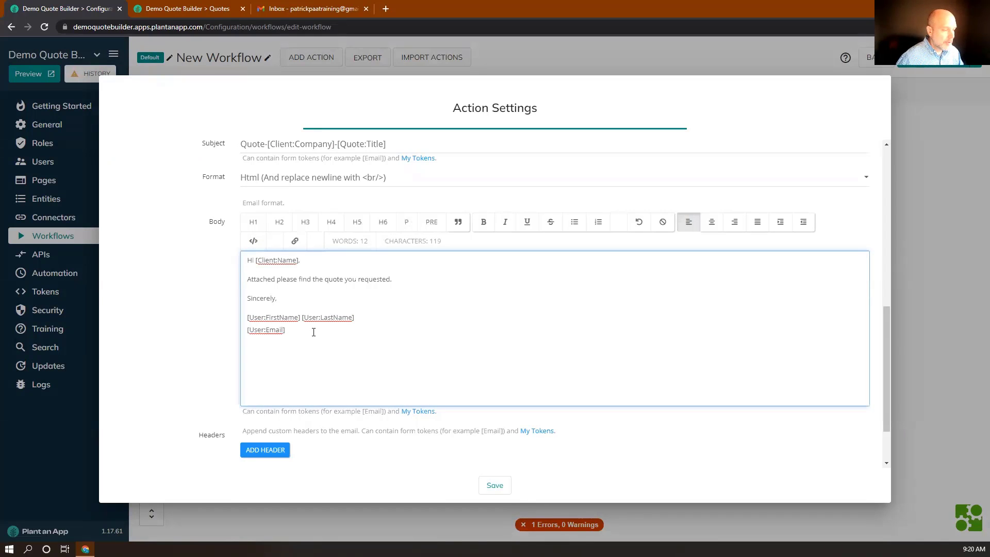
scroll(315, 331, "down", 2)
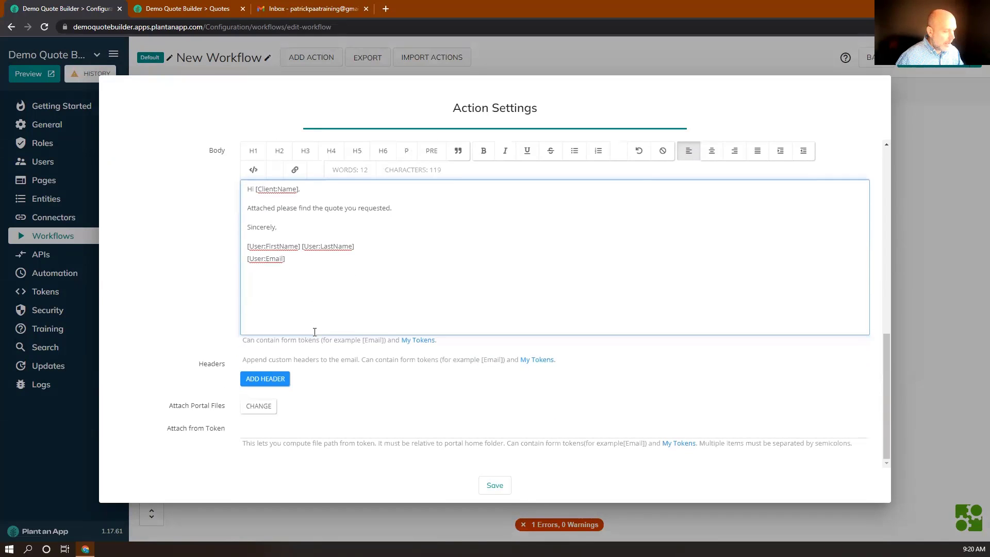
Step: Attach the file from the [url] token and save the Send email action
left_click(272, 432)
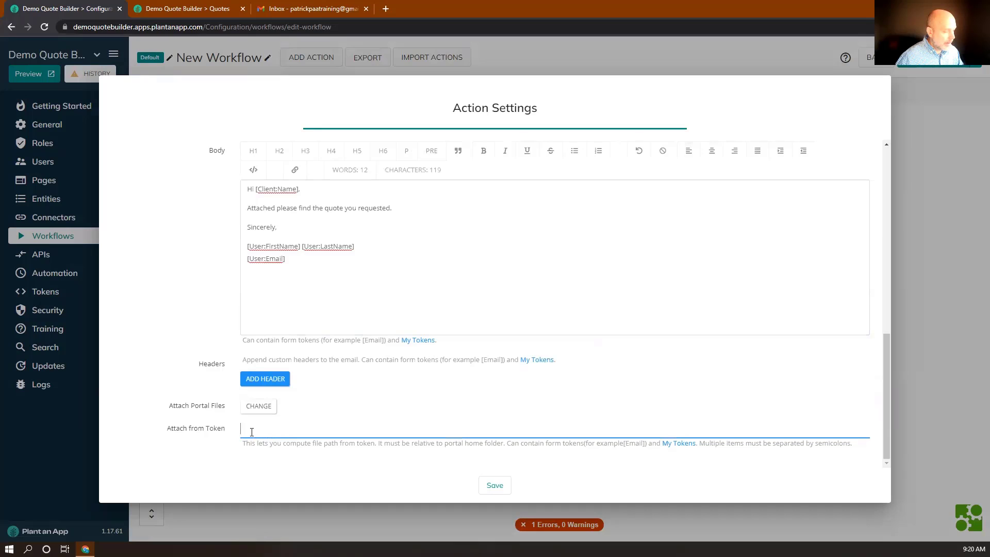
type("[")
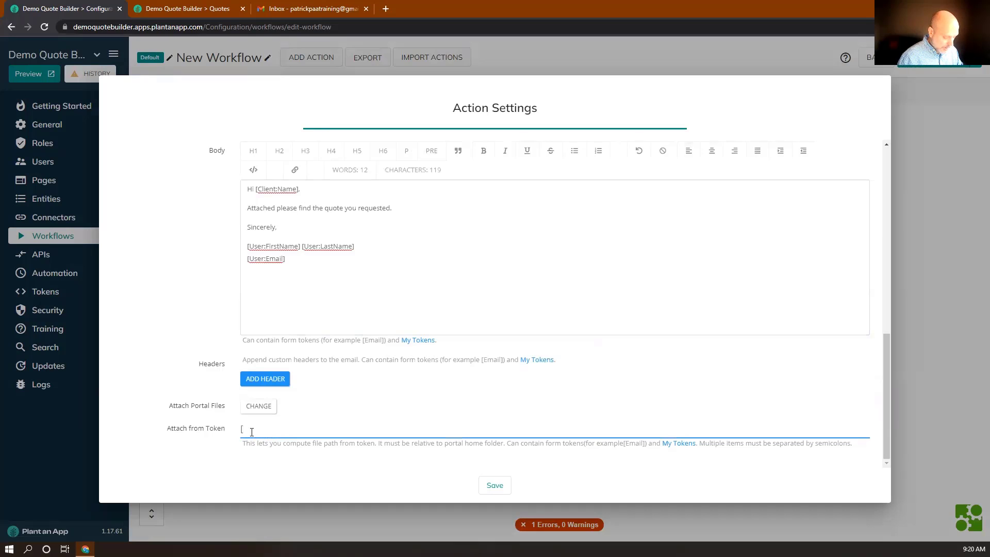
type("url")
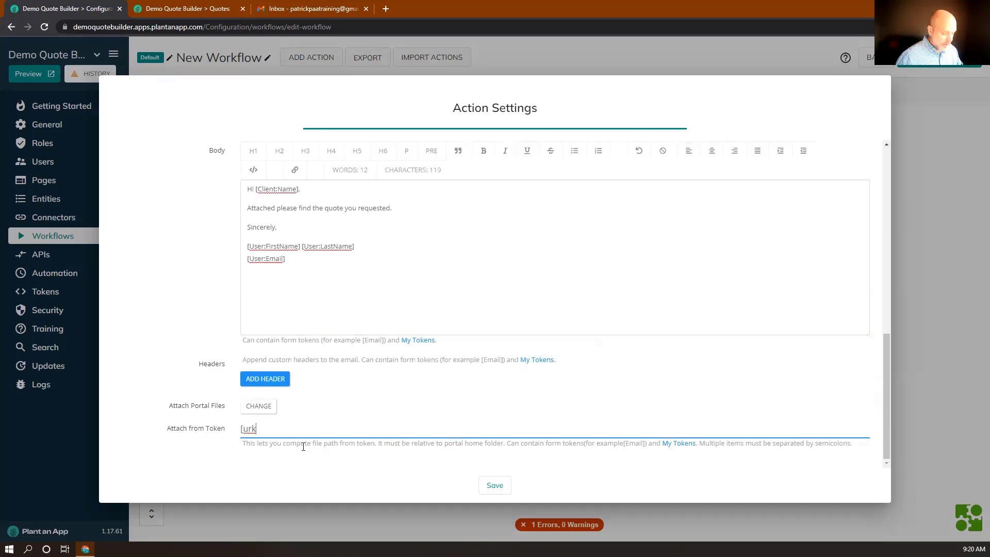
type("0")
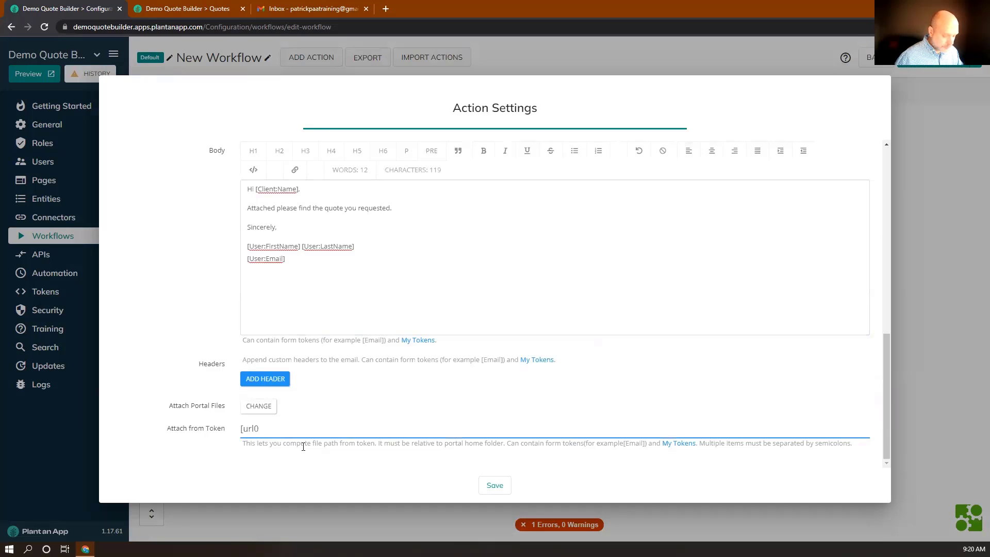
key("BackSpace")
type("]")
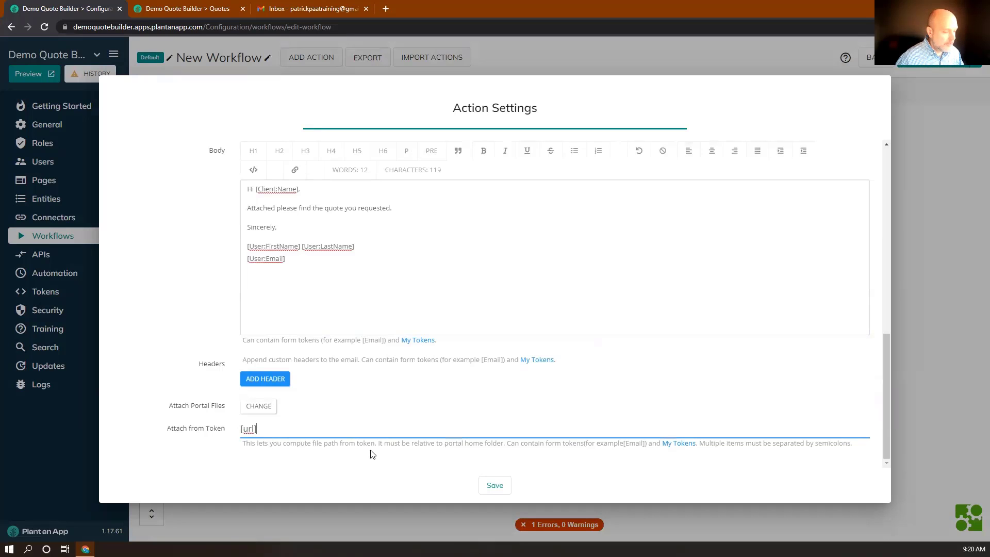
left_click(495, 486)
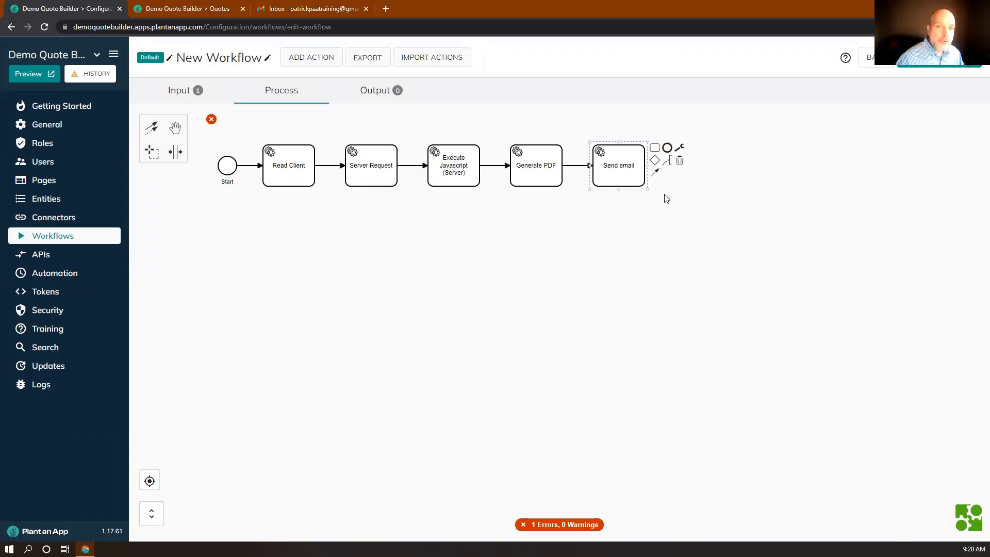
Step: Add an end event after Send email and save the workflow as Send Quote To Client
left_click(667, 149)
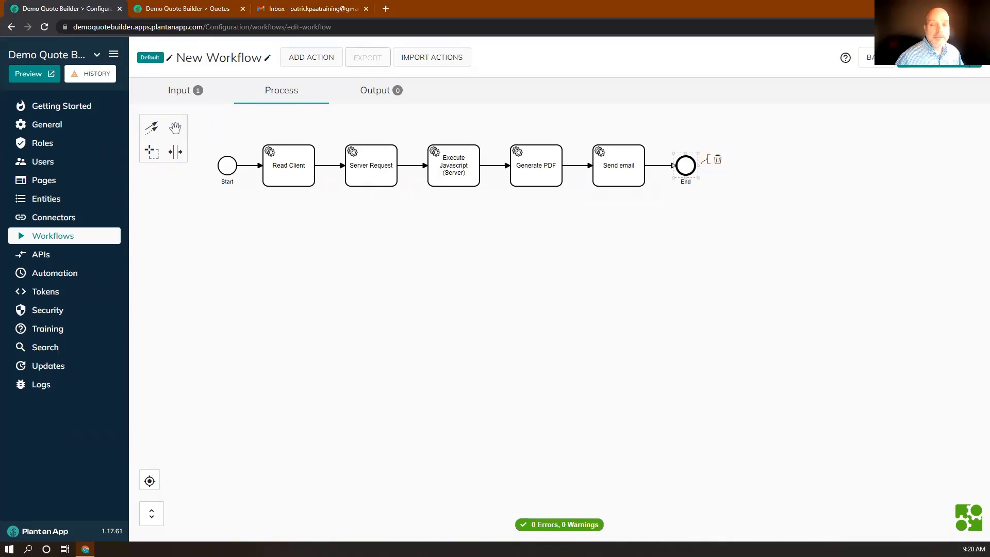
left_click(934, 66)
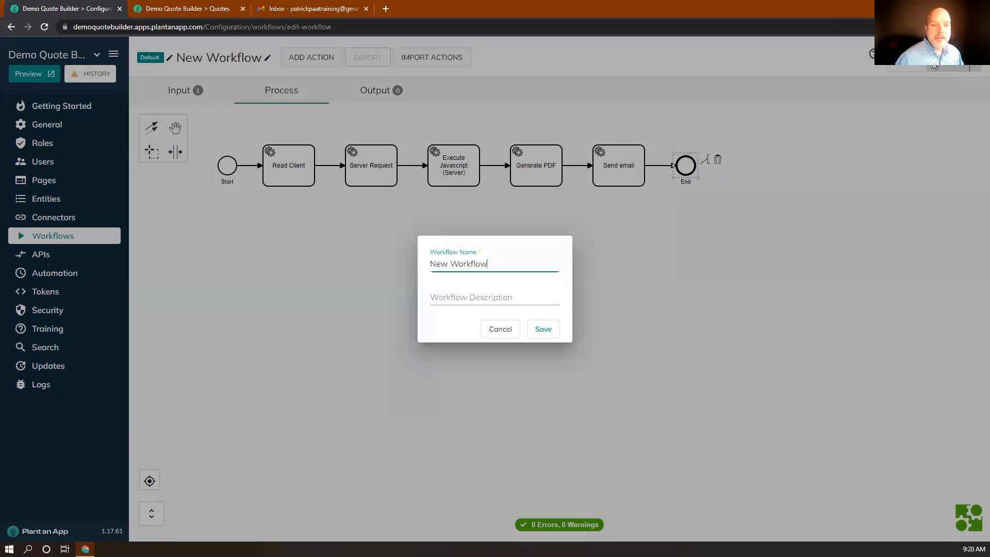
triple_click(495, 267)
type("Sen")
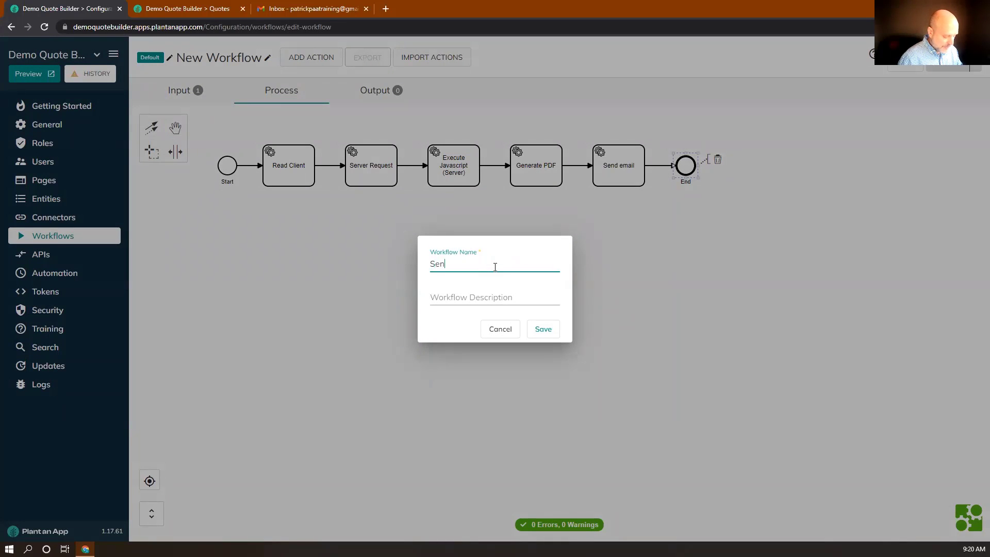
type("d Quote To Client")
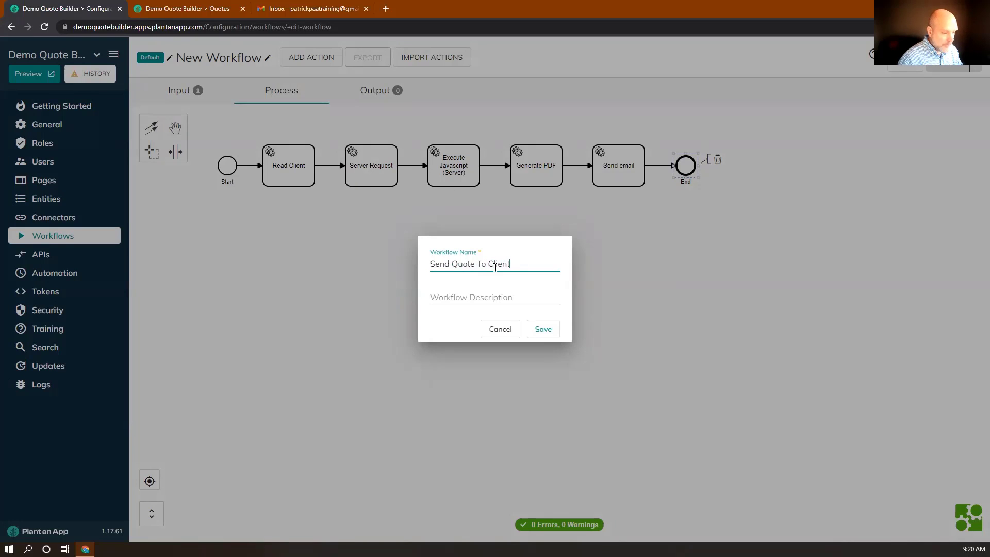
left_click(544, 330)
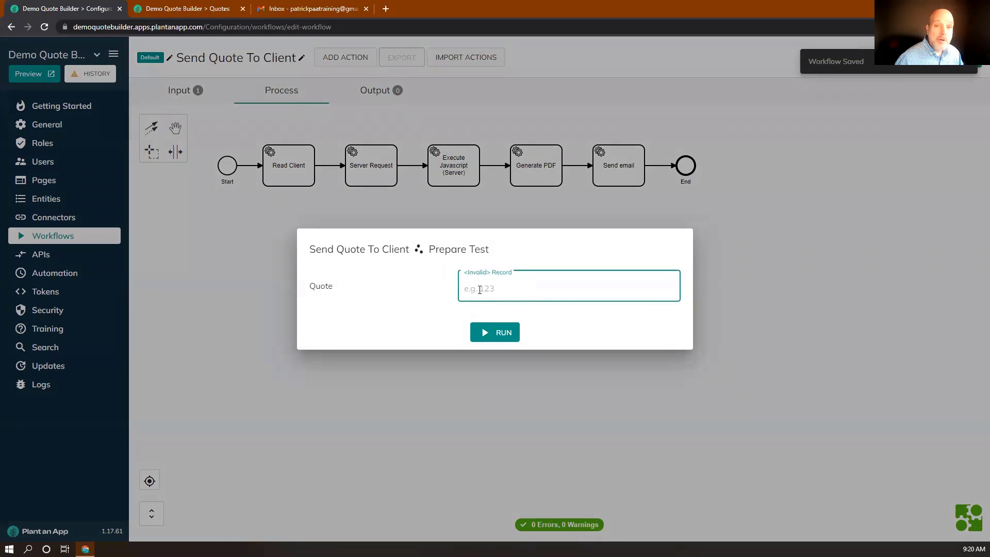
Step: Test the workflow on quote 1, then open the Quotes page customization options
type("1")
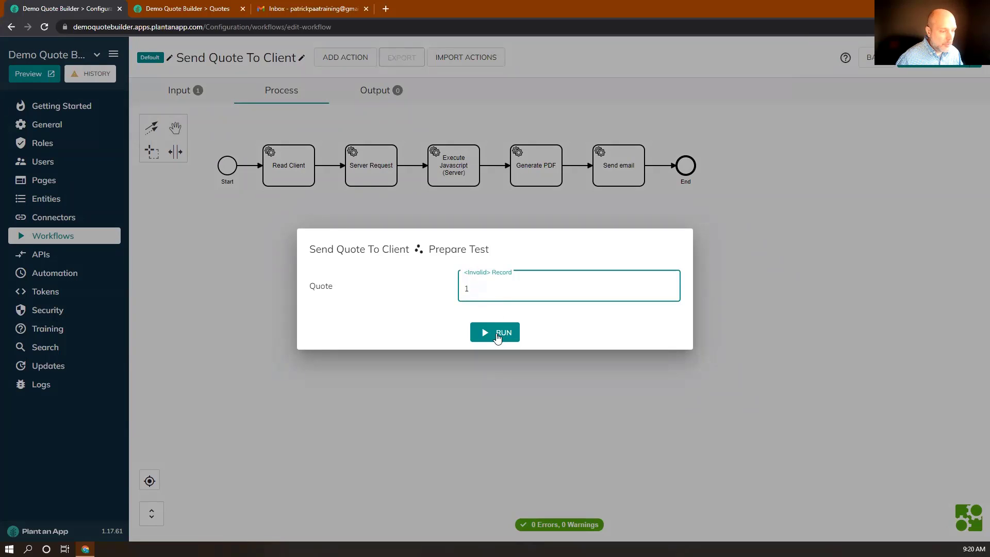
left_click(497, 336)
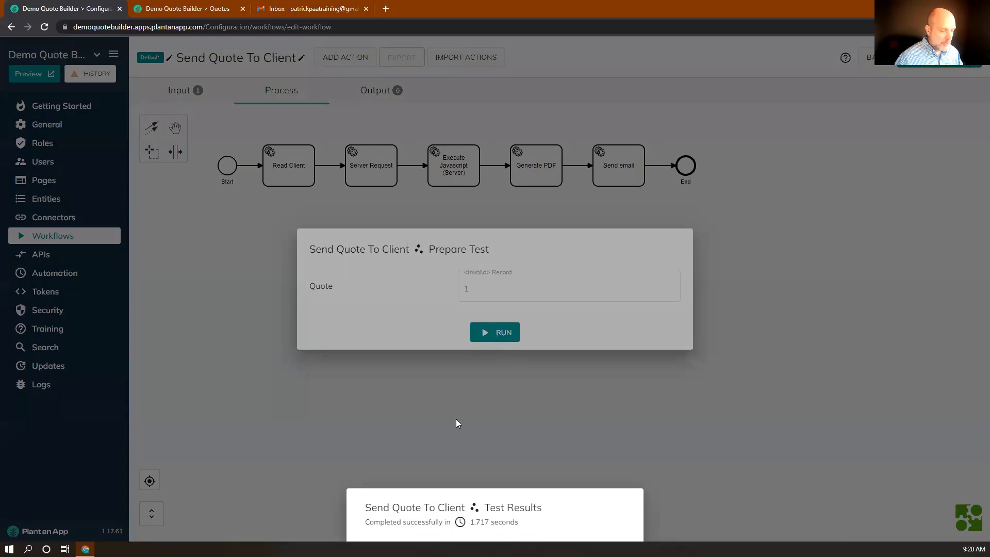
left_click(439, 415)
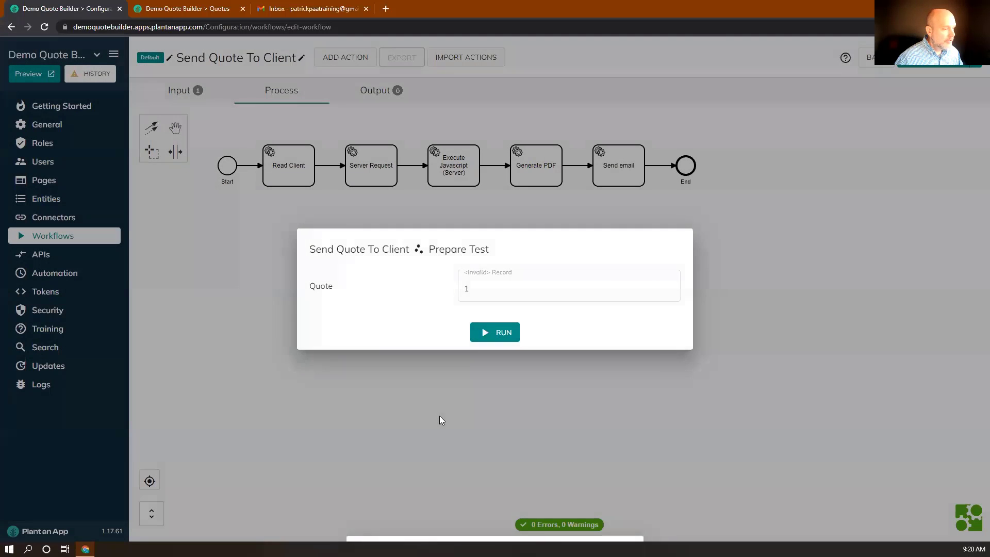
left_click(161, 9)
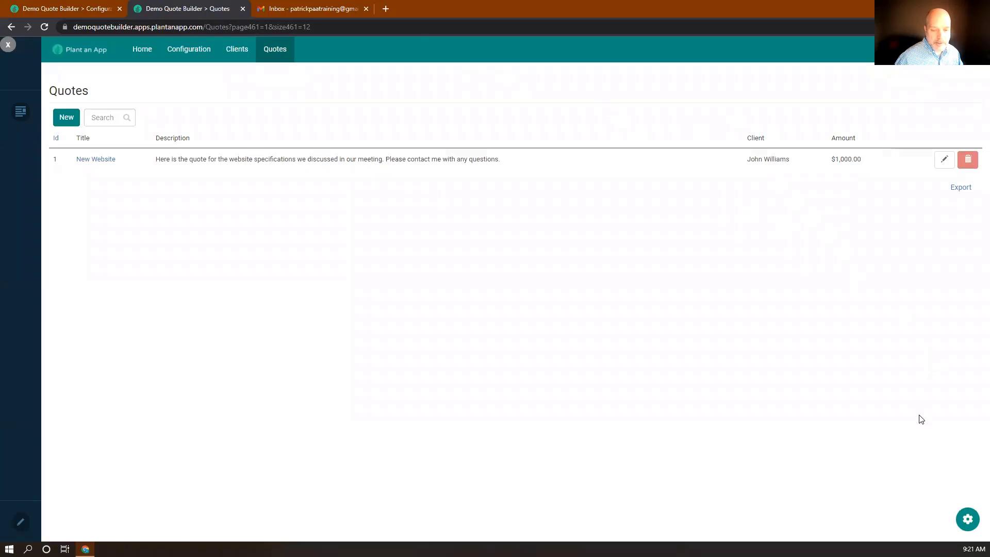
left_click(965, 520)
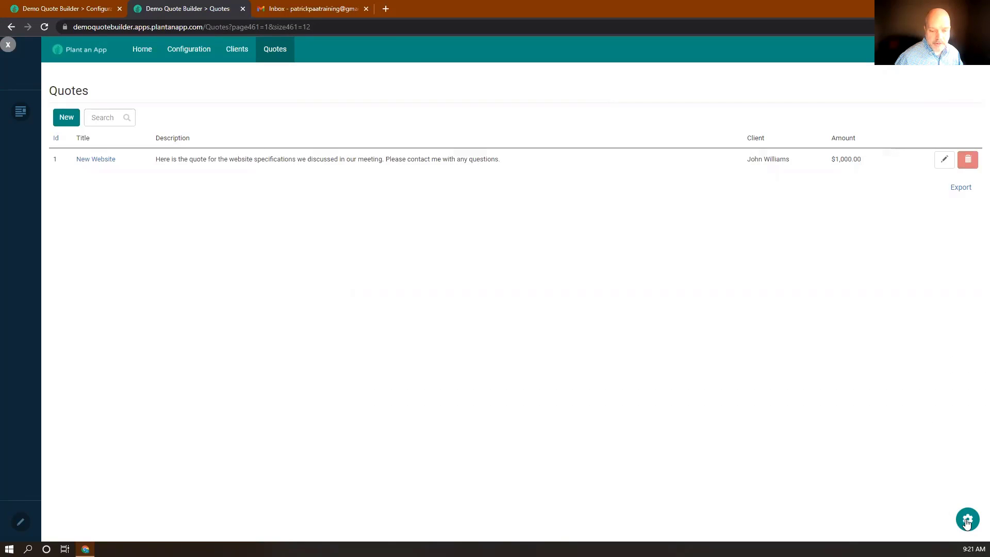
Step: Add a primary-style row button titled Send Quote to the quotes listing
left_click(791, 473)
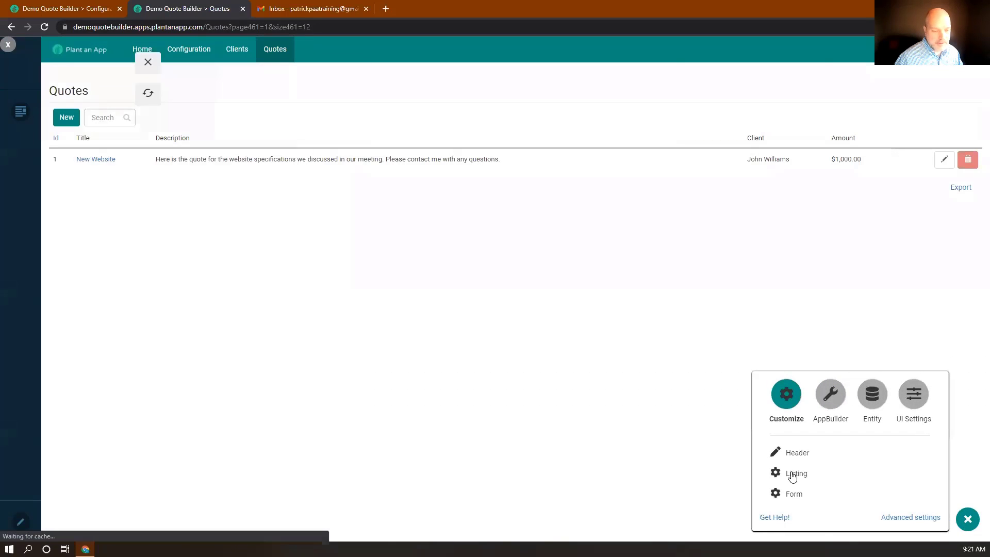
scroll(135, 315, "down", 15)
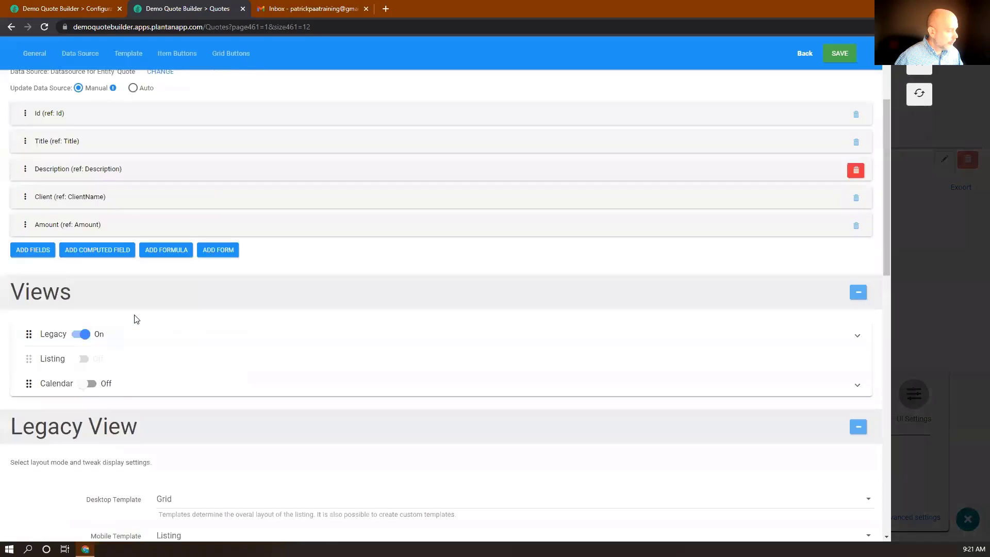
scroll(135, 315, "down", 1)
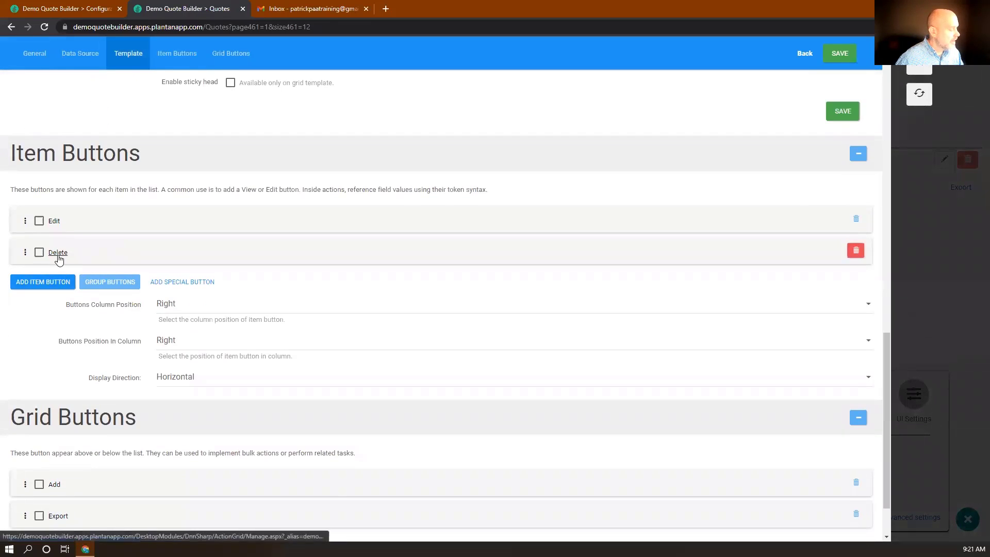
left_click(52, 279)
double_click(178, 308)
type("Send Q")
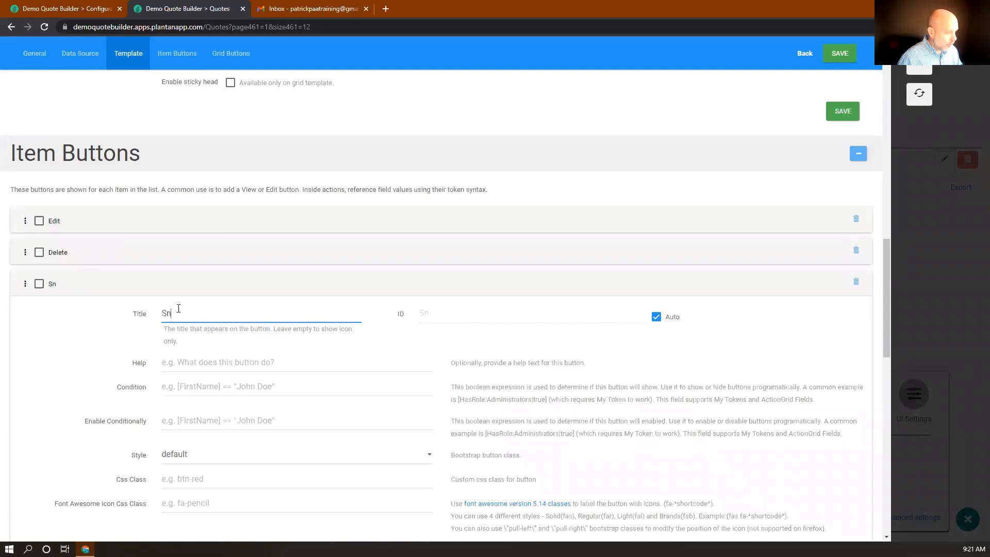
type("uote")
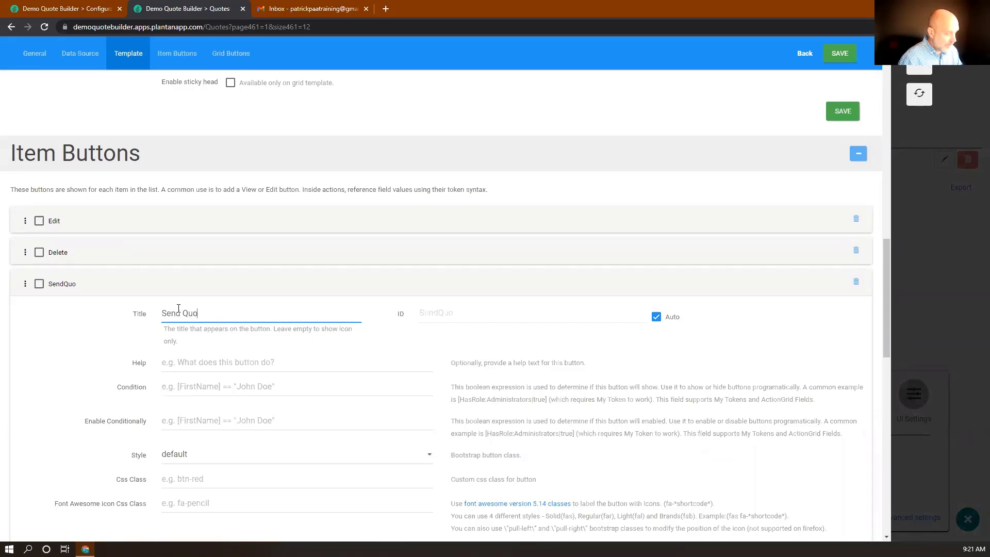
scroll(193, 335, "down", 3)
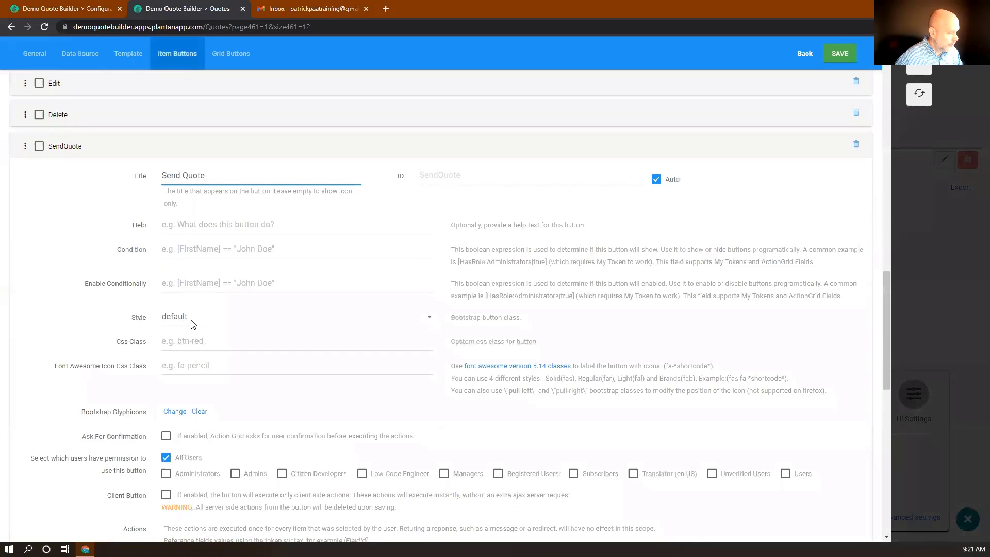
left_click(194, 318)
left_click(192, 341)
Step: Give the button the Execute Send Quote To Client action with Quote input [Id]
scroll(192, 341, "down", 3)
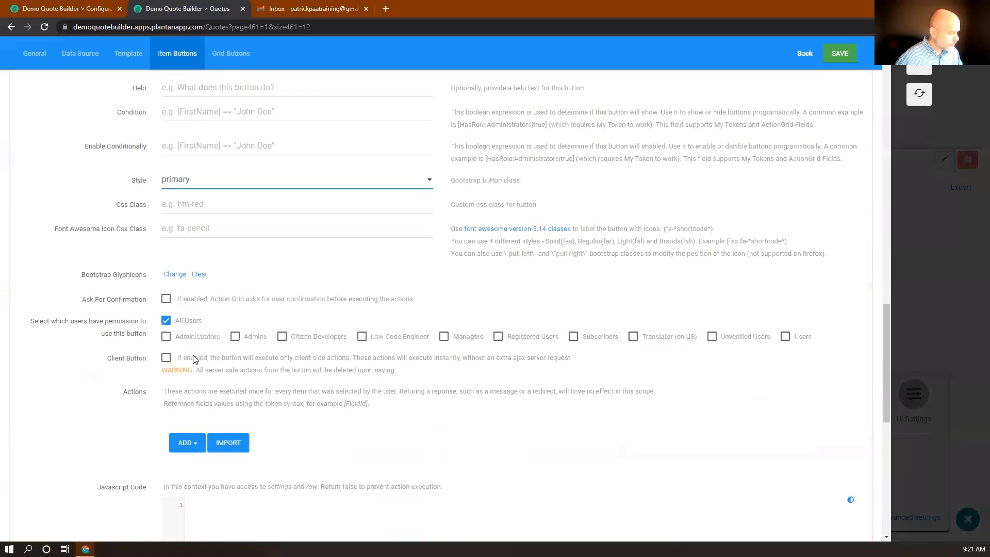
scroll(191, 354, "down", 3)
left_click(190, 306)
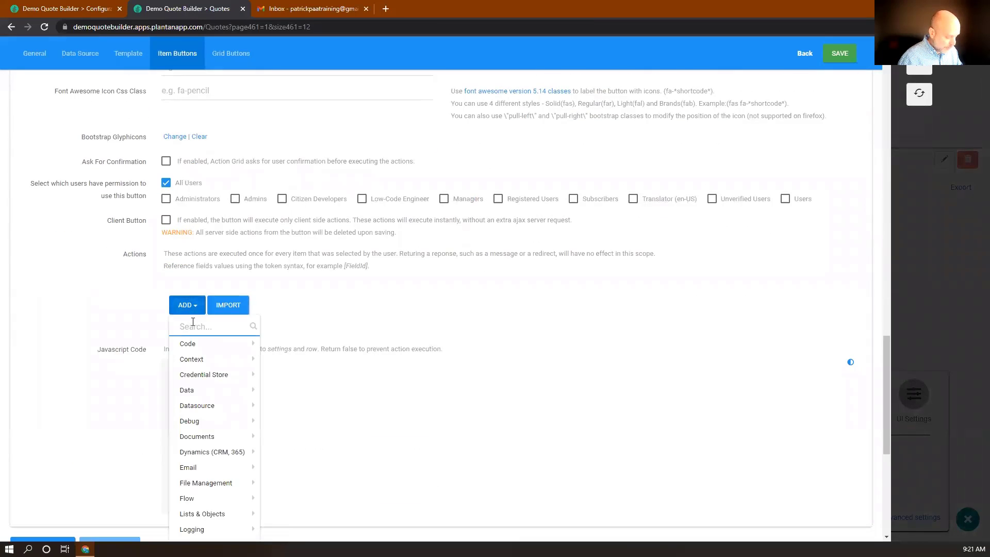
type("send qu")
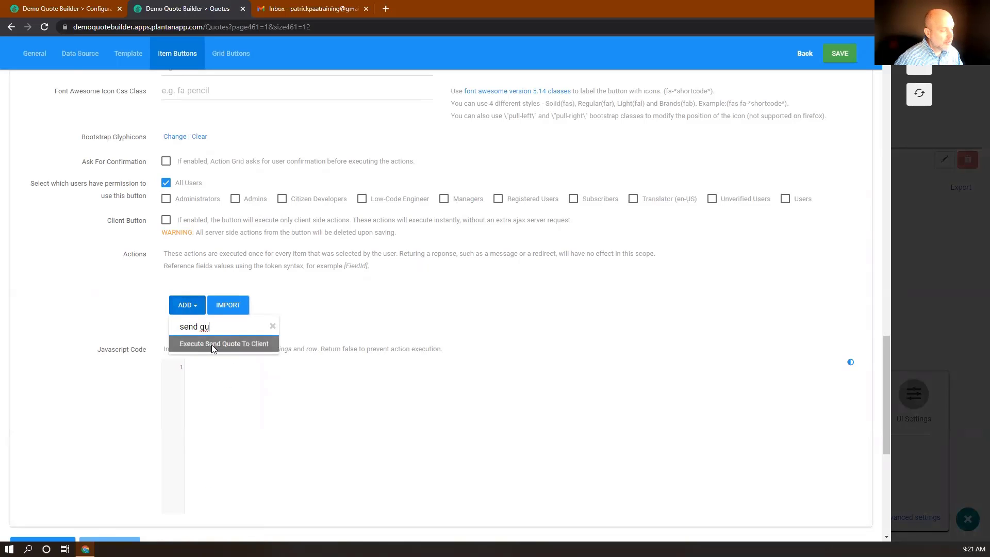
left_click(238, 343)
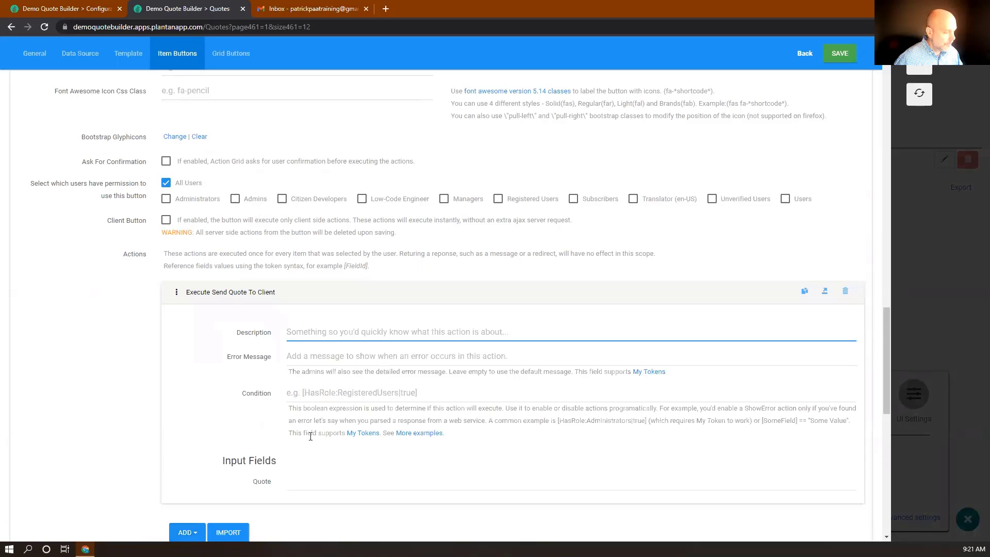
left_click(302, 480)
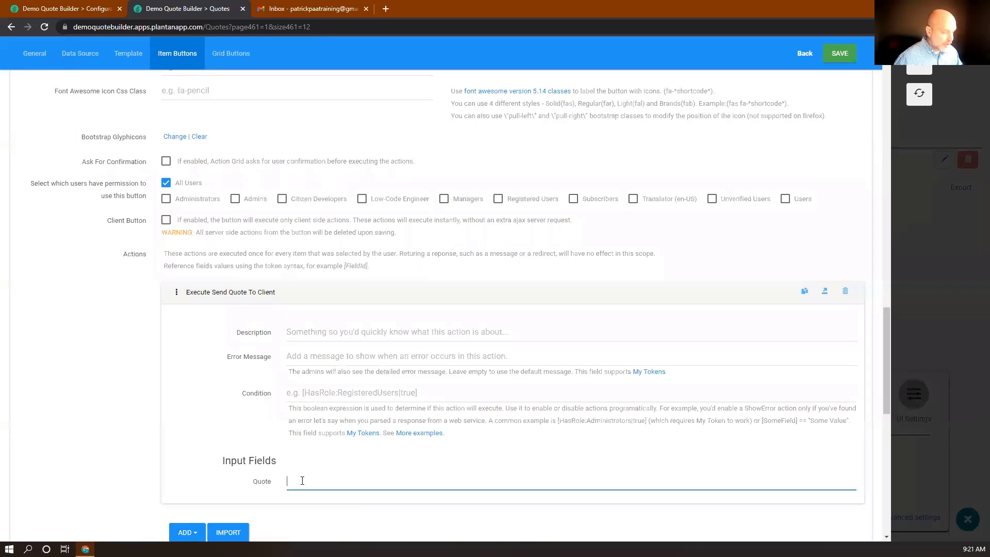
type("[Id")
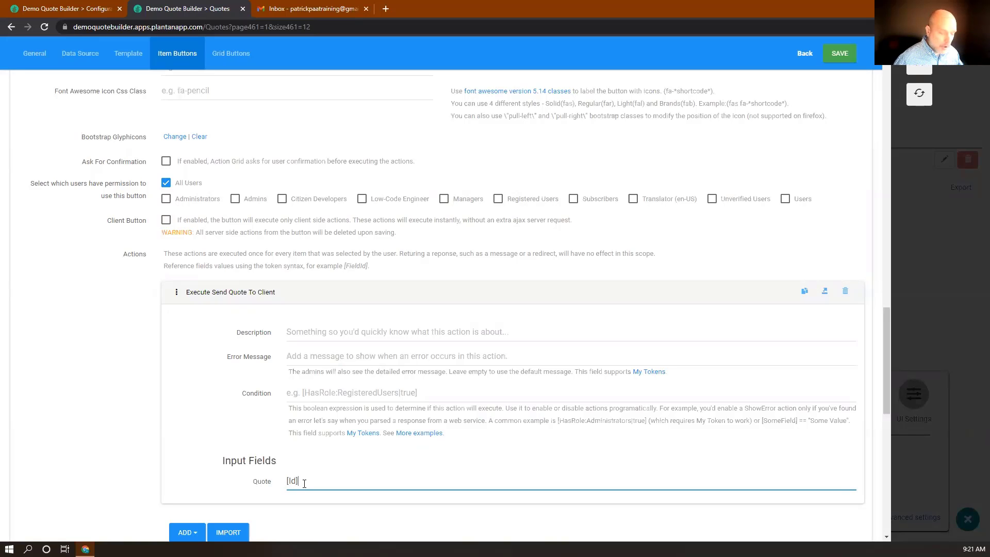
scroll(304, 479, "down", 1)
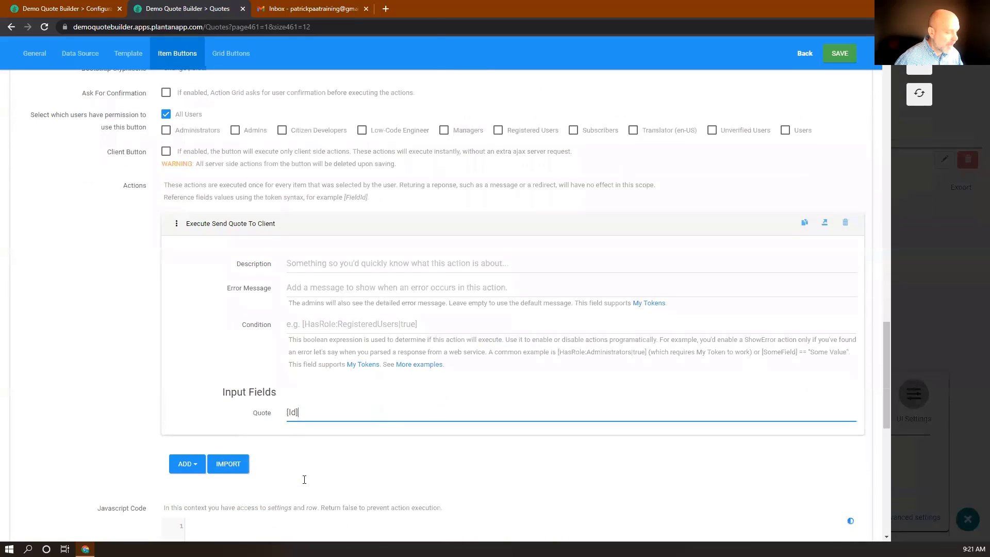
left_click(196, 466)
Step: Add a Display Toast Message And Stop Execution action with the message 'Email Sent'
scroll(196, 466, "down", 2)
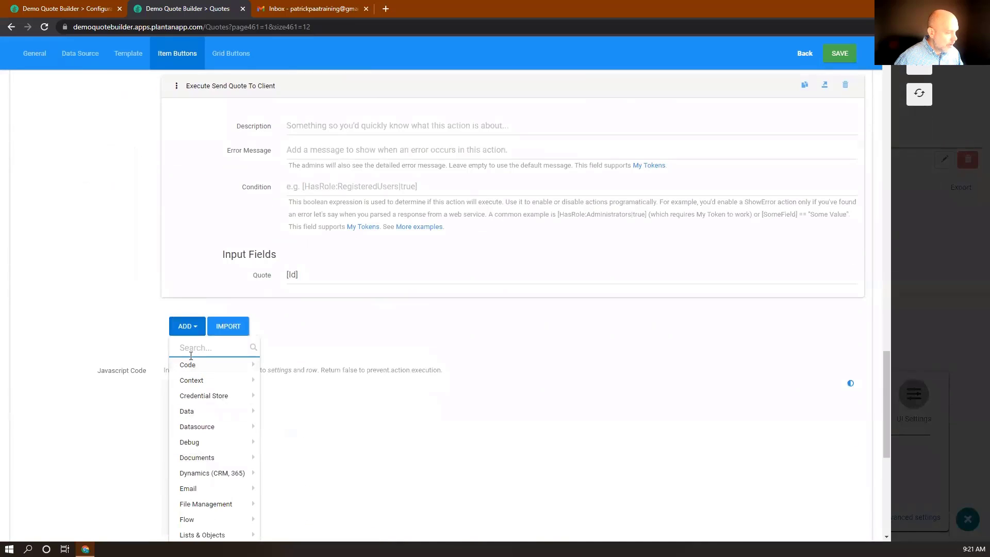
type("toas")
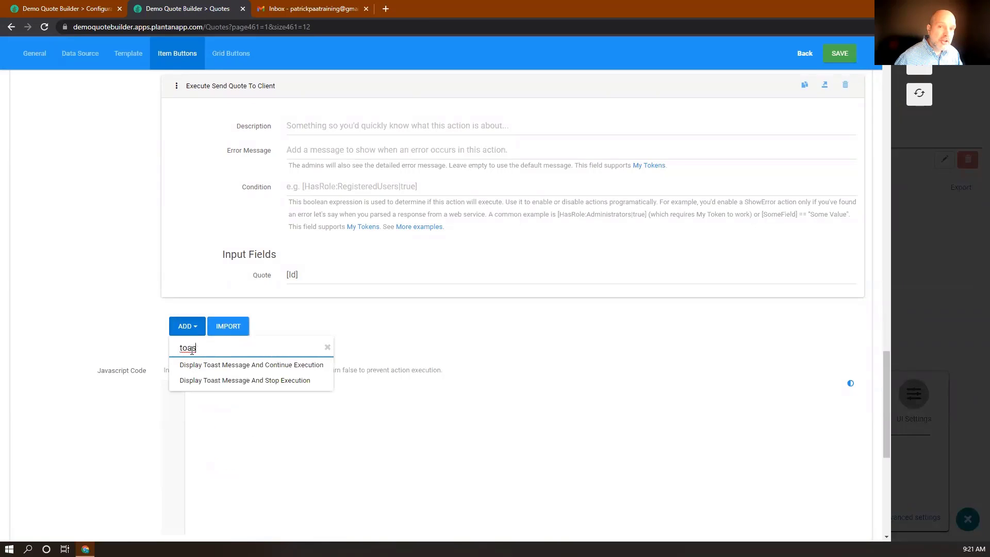
left_click(219, 384)
scroll(288, 380, "down", 3)
scroll(309, 335, "down", 4)
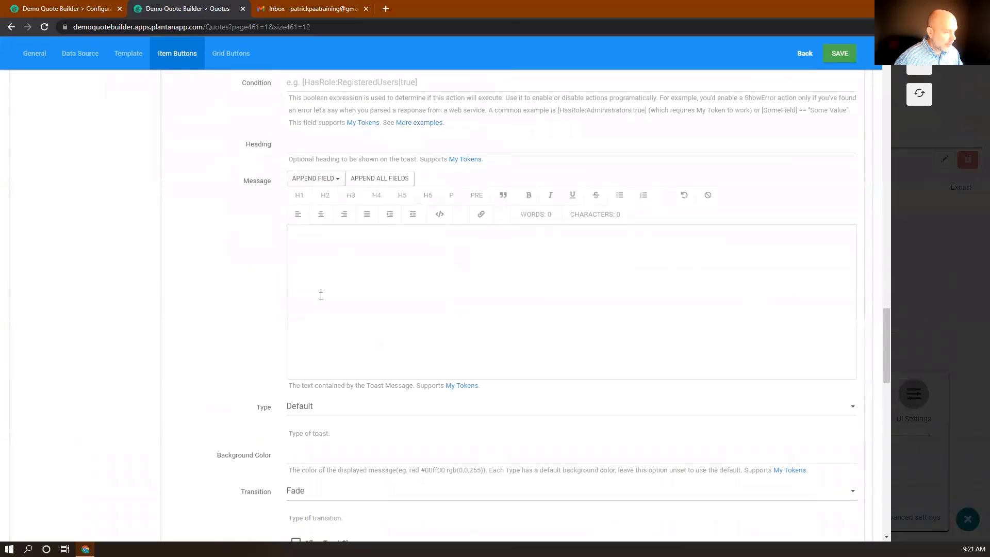
left_click(317, 245)
type("Eamil")
key("BackSpace")
key("BackSpace")
key("BackSpace")
key("BackSpace")
type("m")
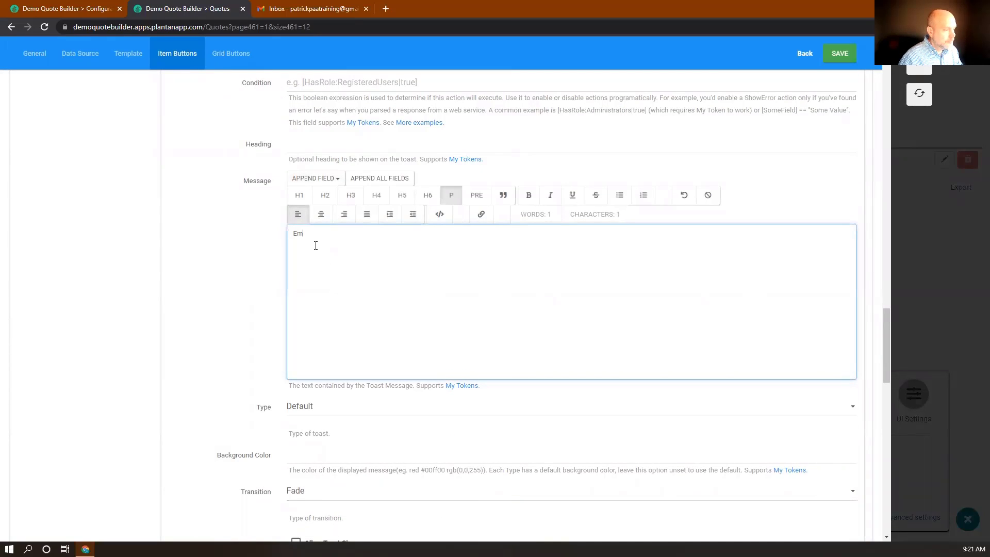
type("ail Snet")
key("BackSpace")
key("BackSpace")
type("ent!")
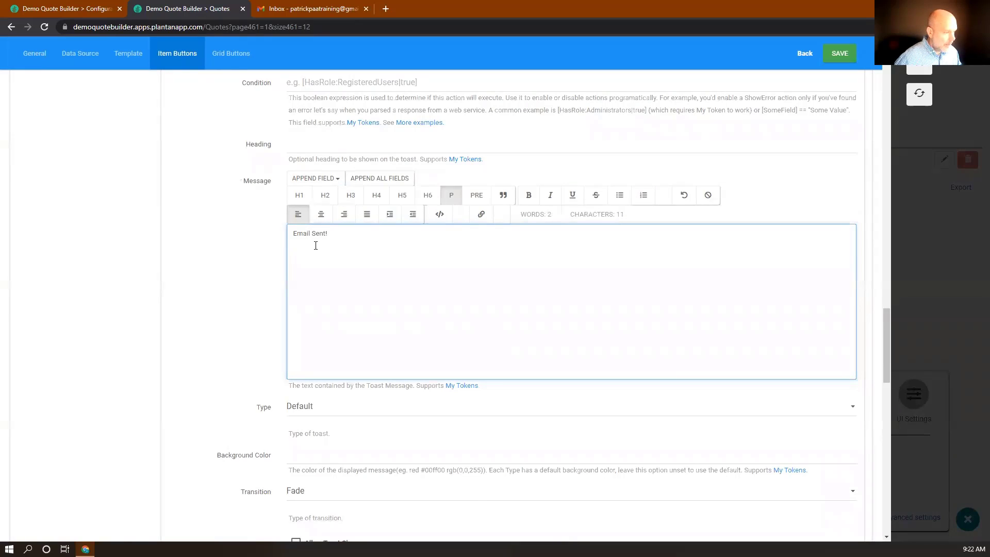
Step: Make the toast Success type, closable, hidden after 5000 ms, Middle Center, with loader, and save
scroll(316, 246, "down", 4)
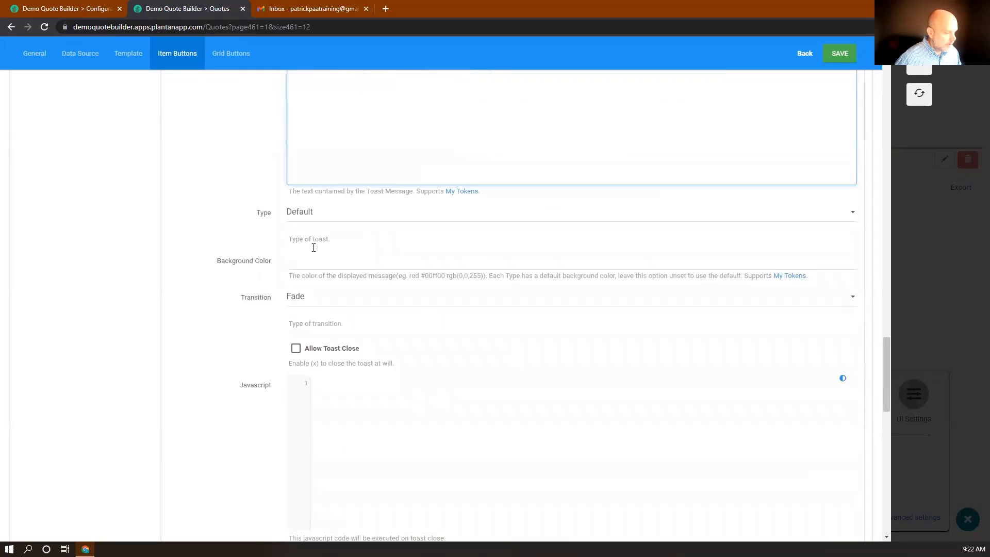
left_click(320, 206)
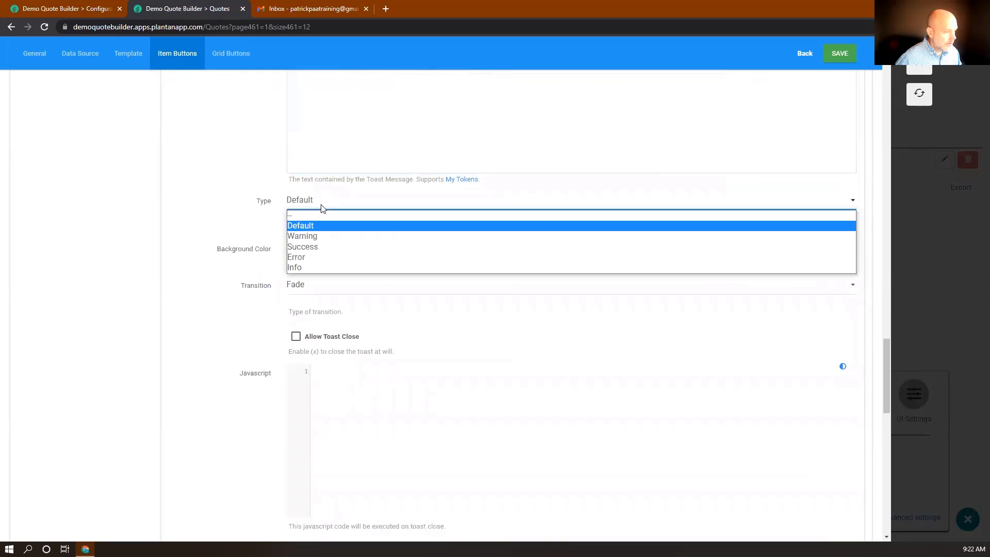
left_click(315, 249)
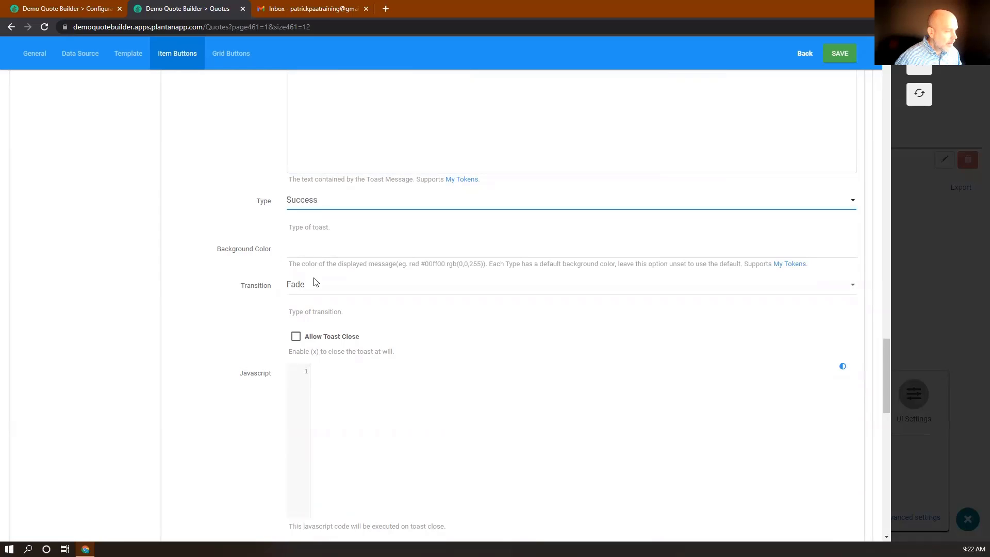
left_click(295, 337)
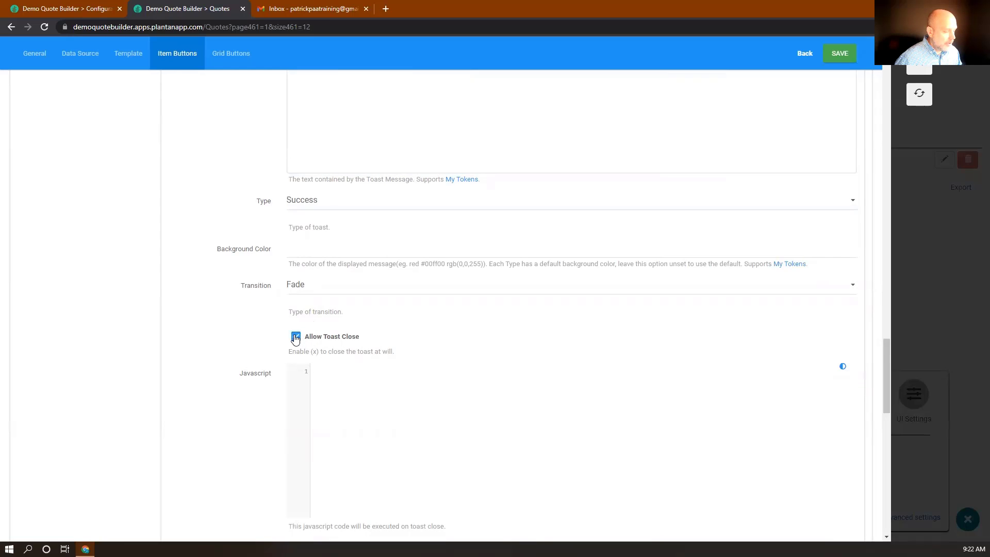
scroll(295, 337, "down", 5)
left_click(290, 274)
key("BackSpace")
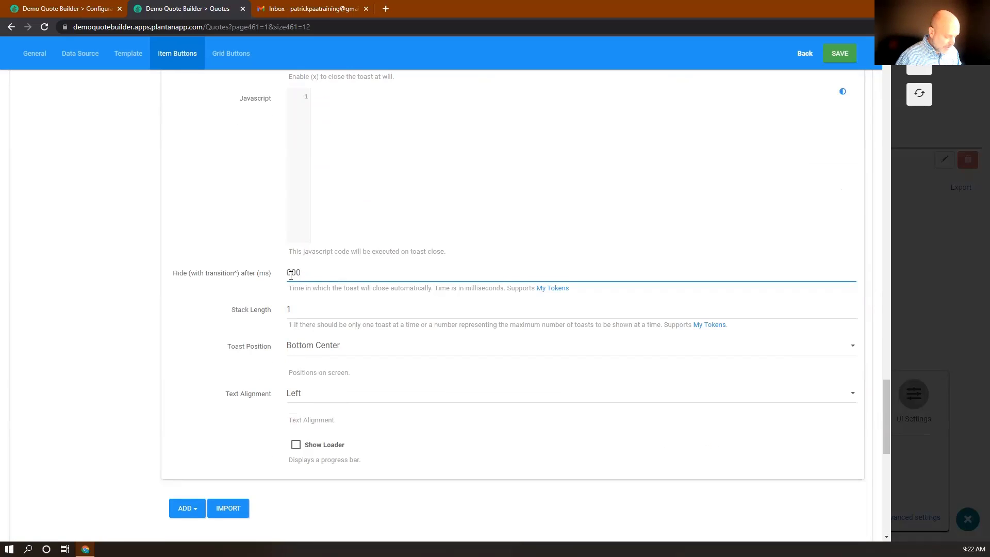
type("5")
scroll(321, 283, "down", 1)
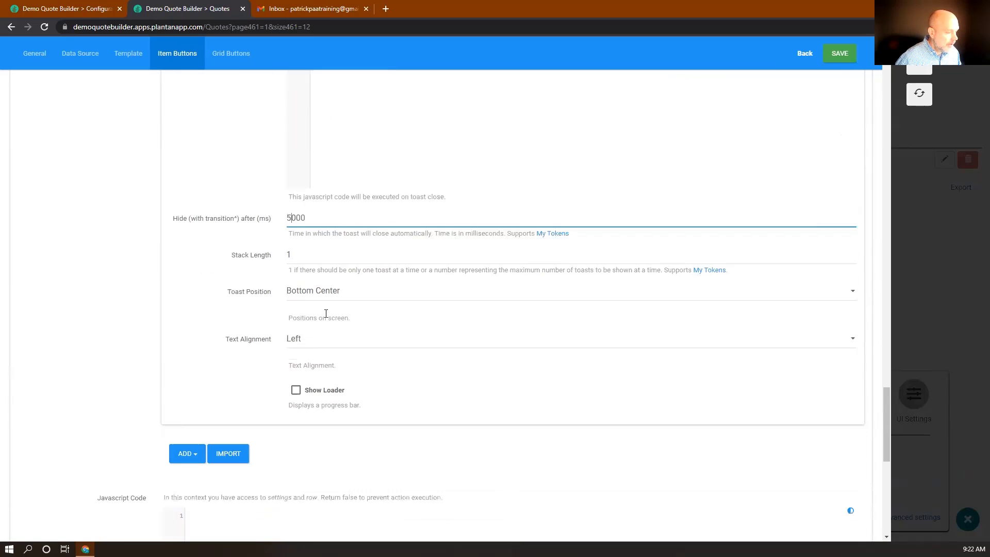
left_click(322, 281)
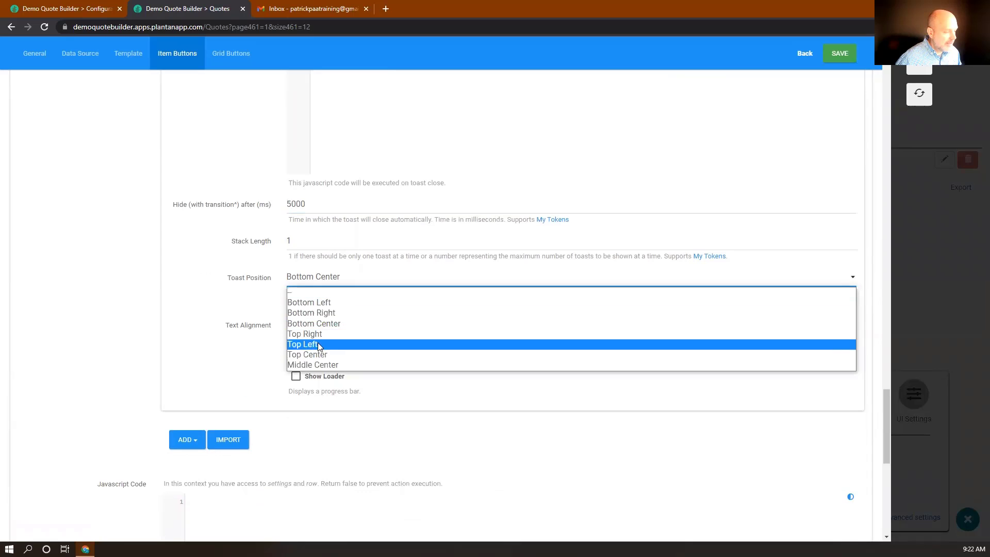
left_click(313, 365)
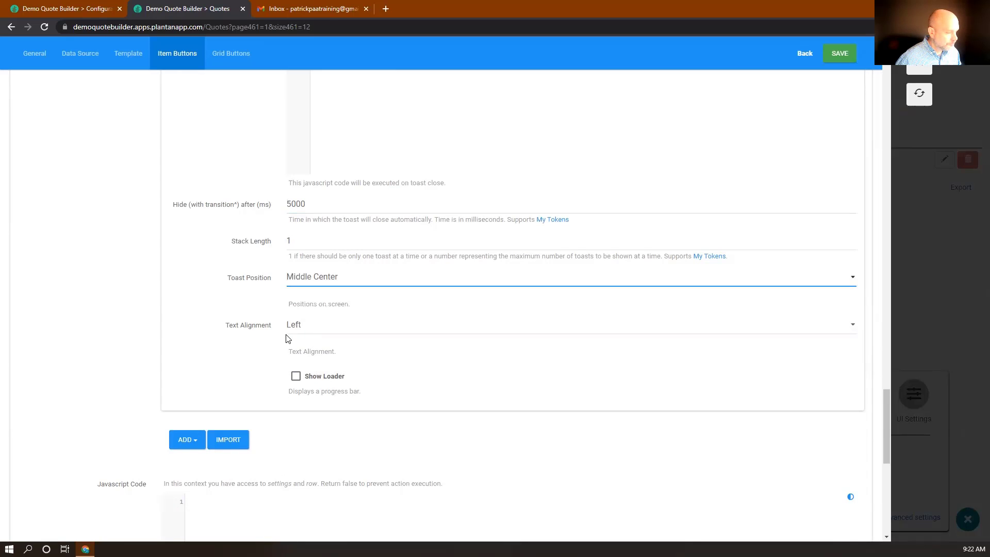
left_click(295, 375)
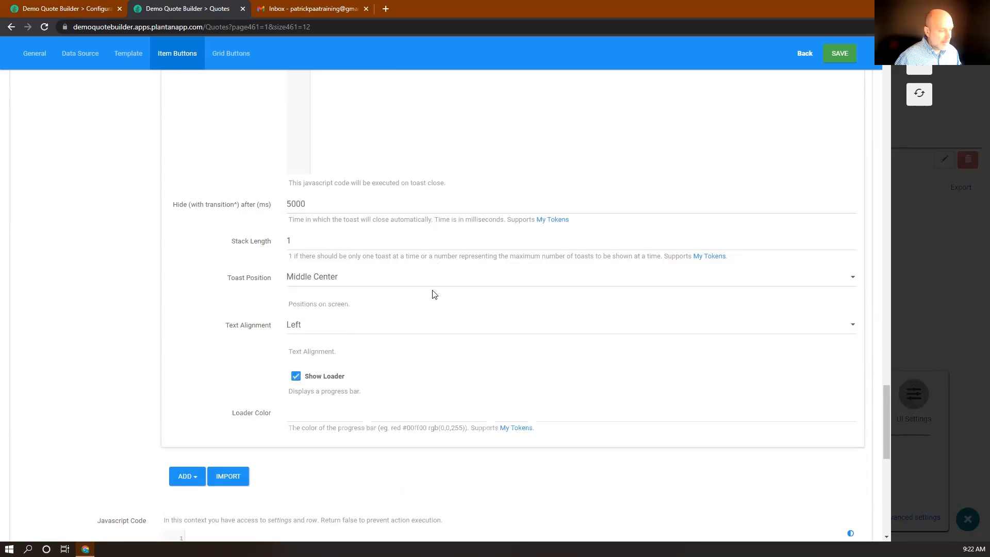
left_click(839, 54)
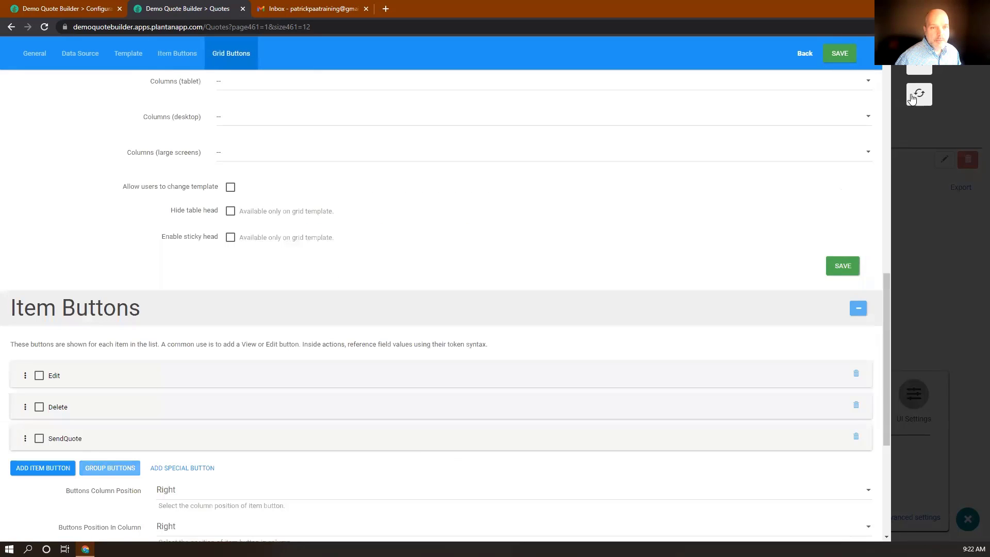
Step: Send the New Website quote from the Quotes list, dismiss the 'Email Sent' toast, then go to Gmail
left_click(919, 96)
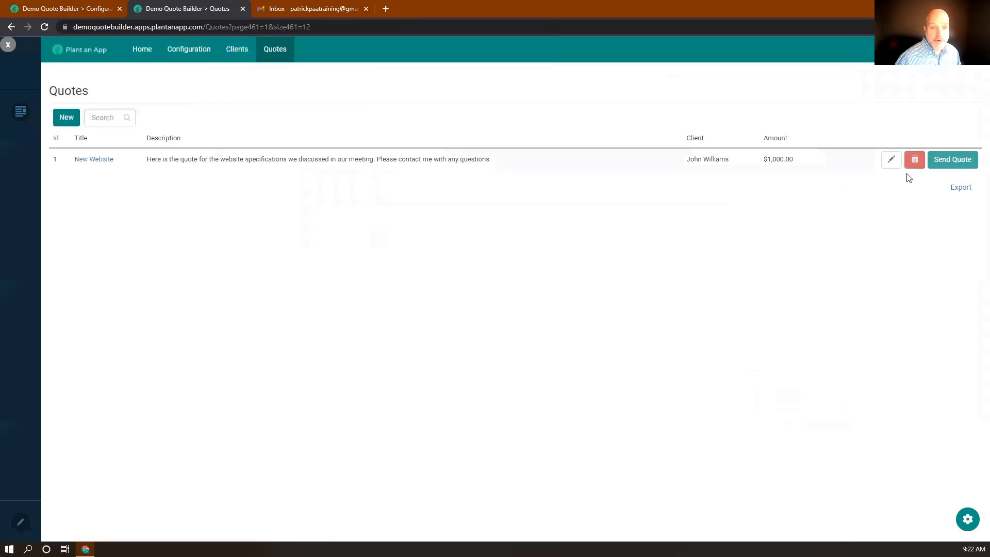
left_click(948, 159)
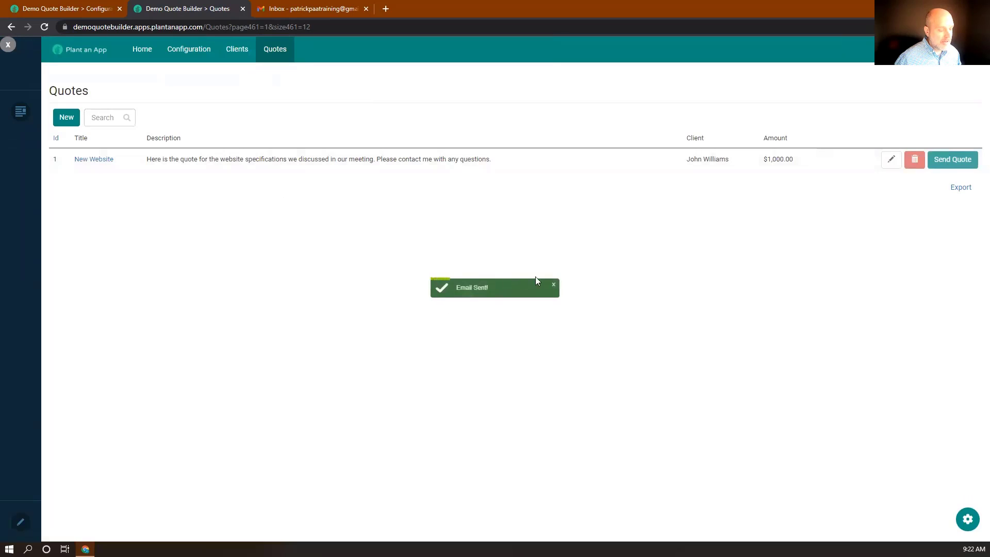
left_click(554, 287)
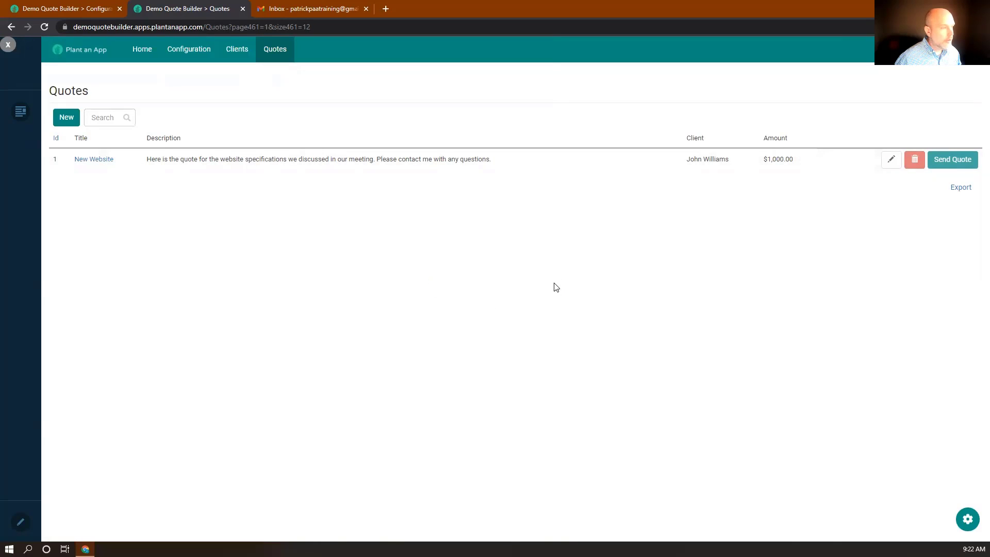
left_click(318, 10)
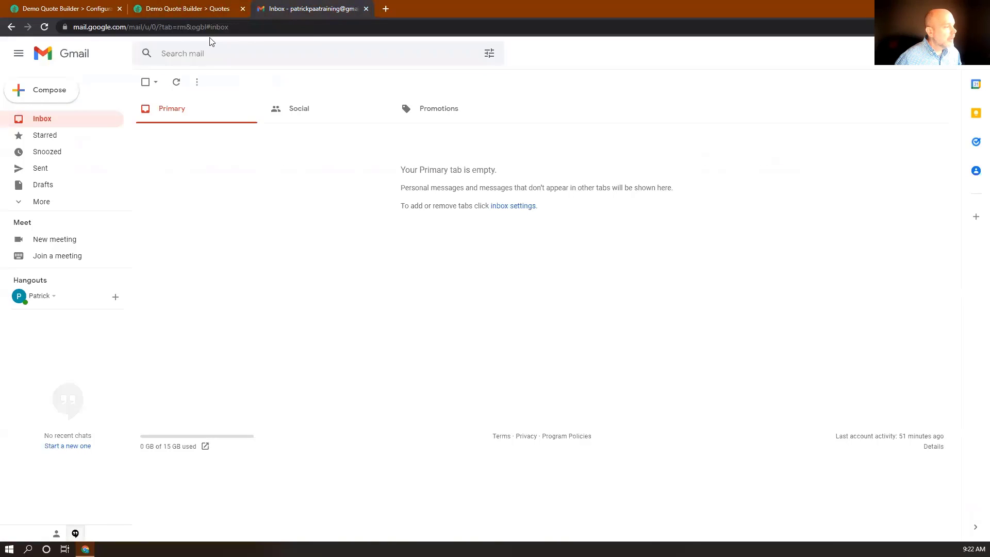
Step: Open the new Quote email and preview the attached Quote-Williams Electric-New Website.pdf showing 885.21 EUR
left_click(44, 27)
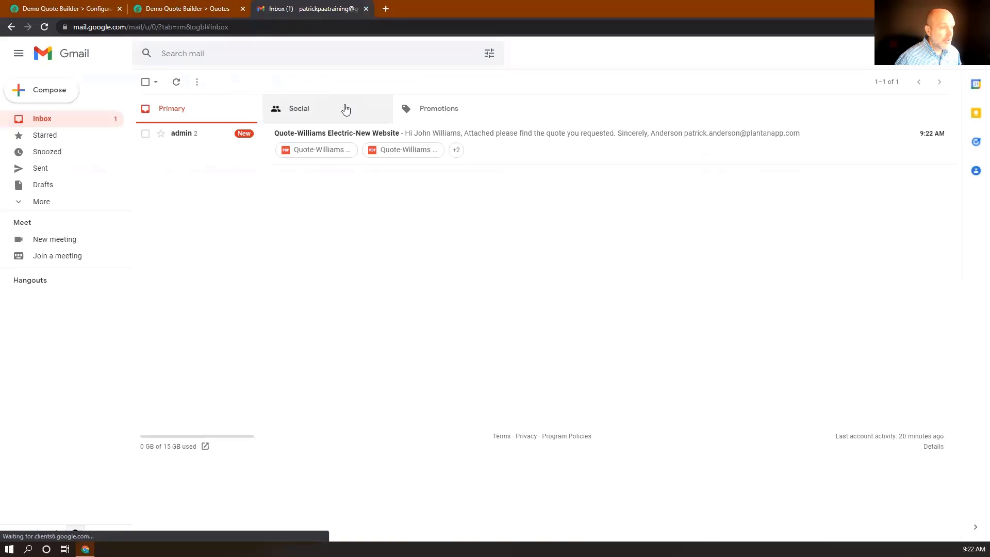
left_click(516, 138)
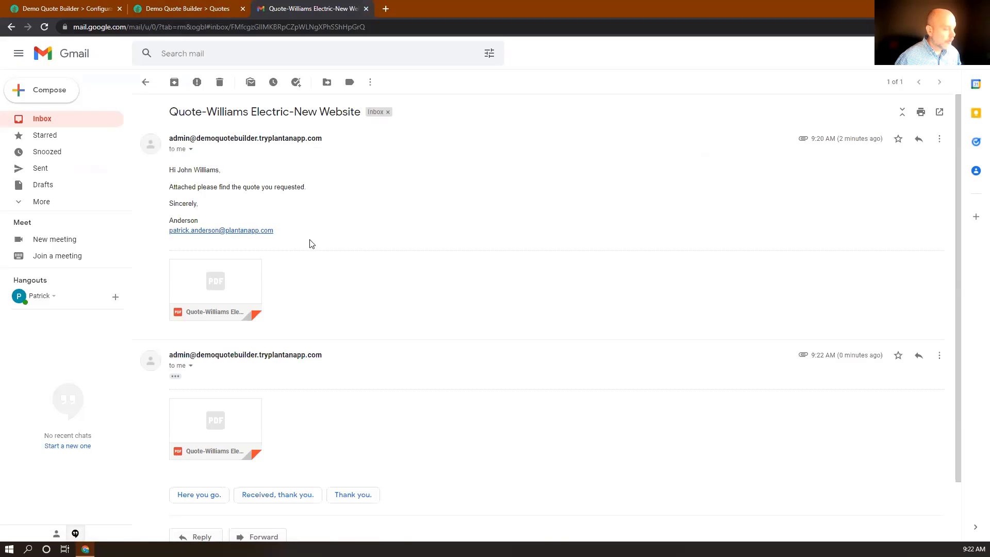
scroll(312, 243, "down", 2)
left_click(176, 310)
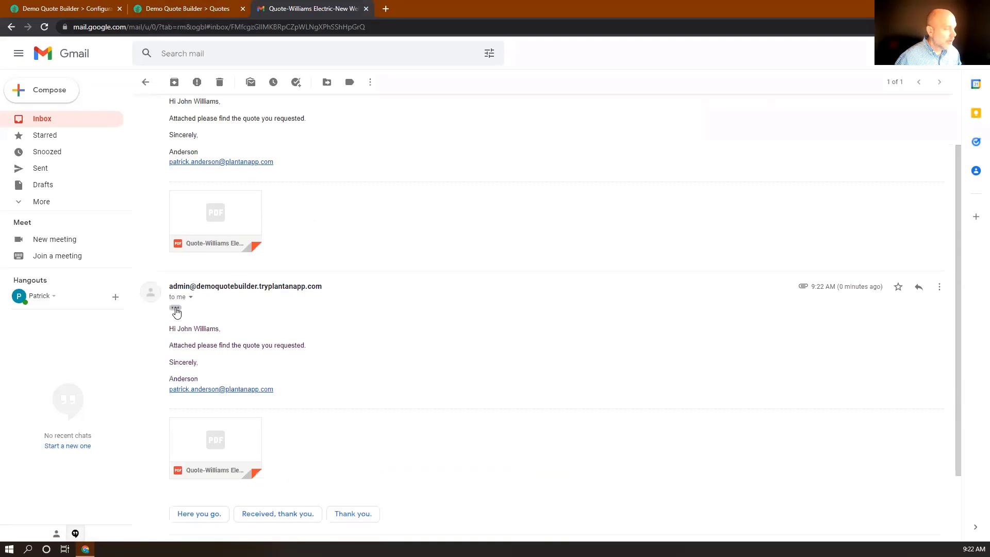
scroll(334, 336, "down", 2)
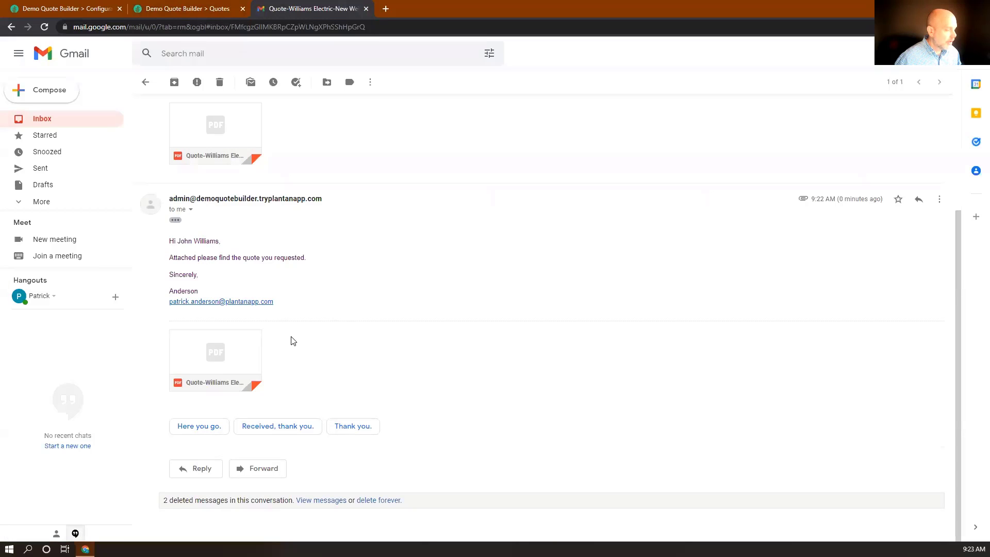
left_click(208, 361)
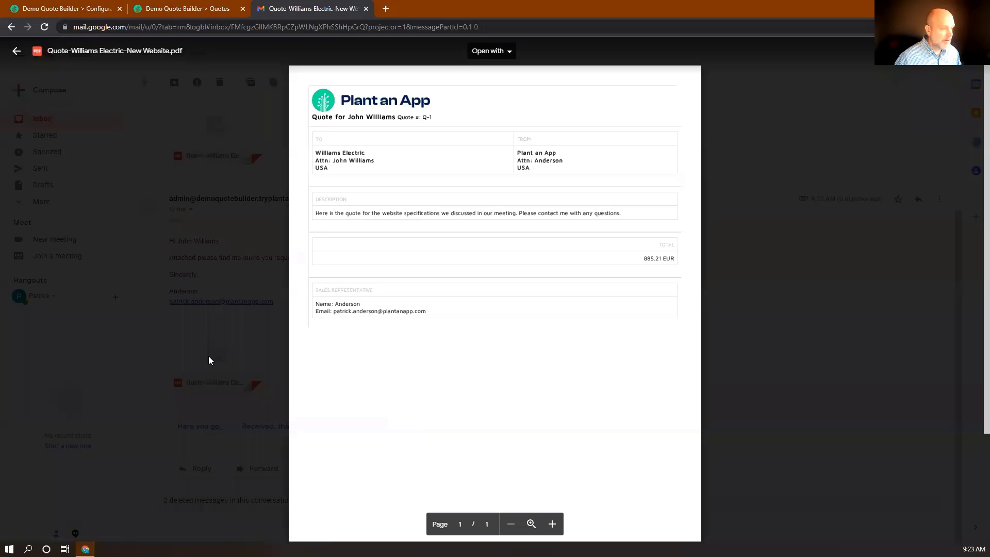